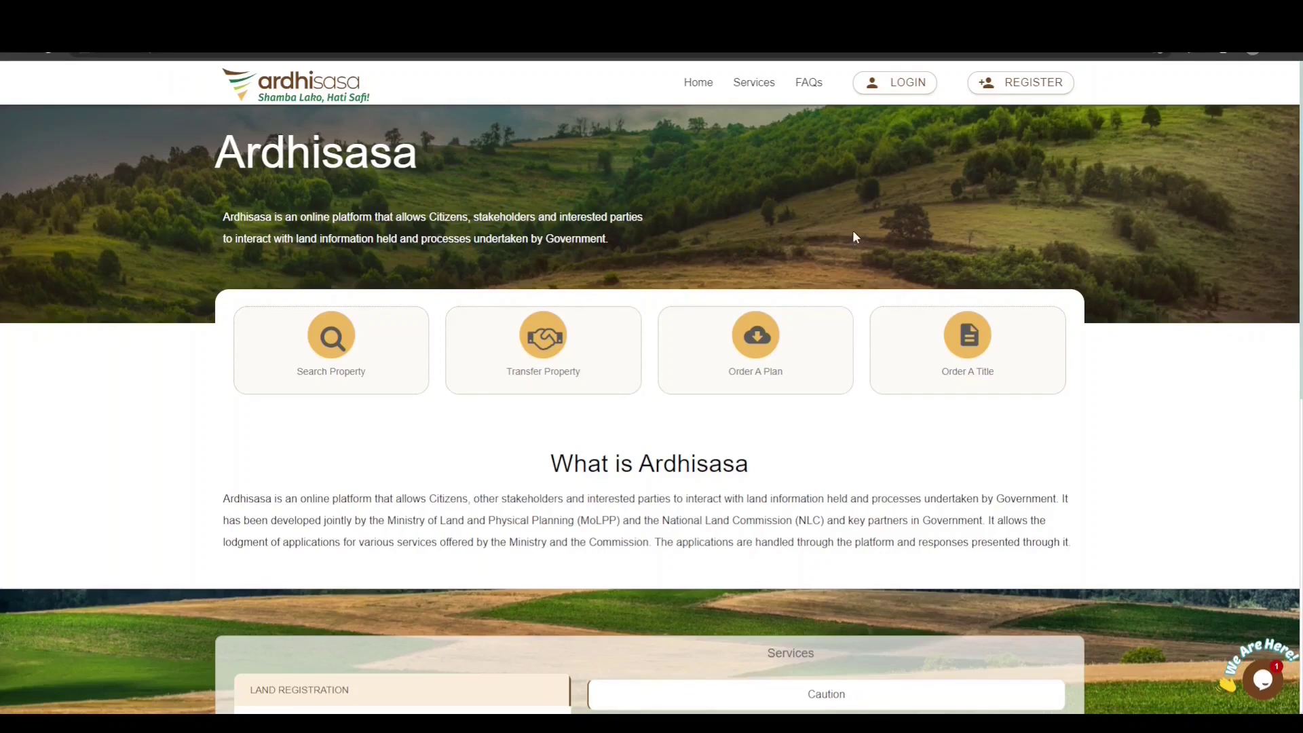
# - Log in with the identification number and account password to request a phone verification code
pyautogui.click(879, 91)
pyautogui.click(660, 335)
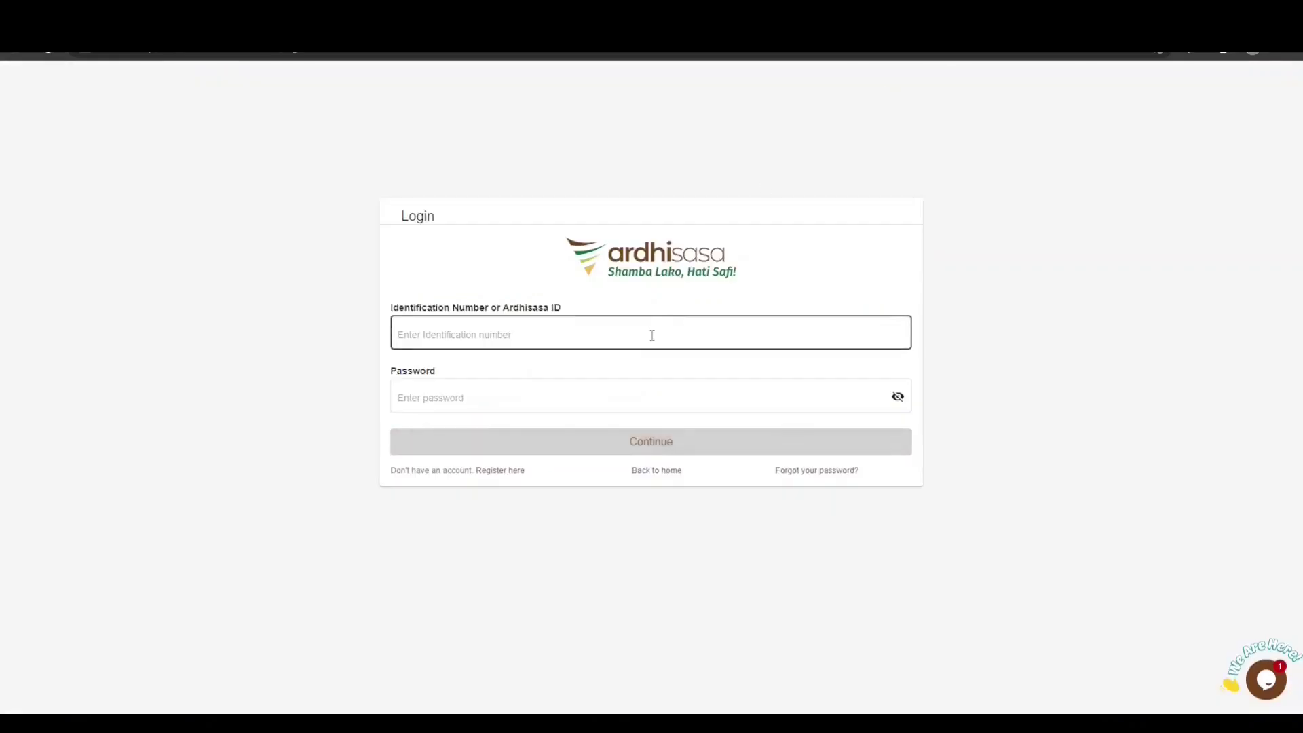
pyautogui.press('Tab')
pyautogui.hotkey('ctrl', 'v')
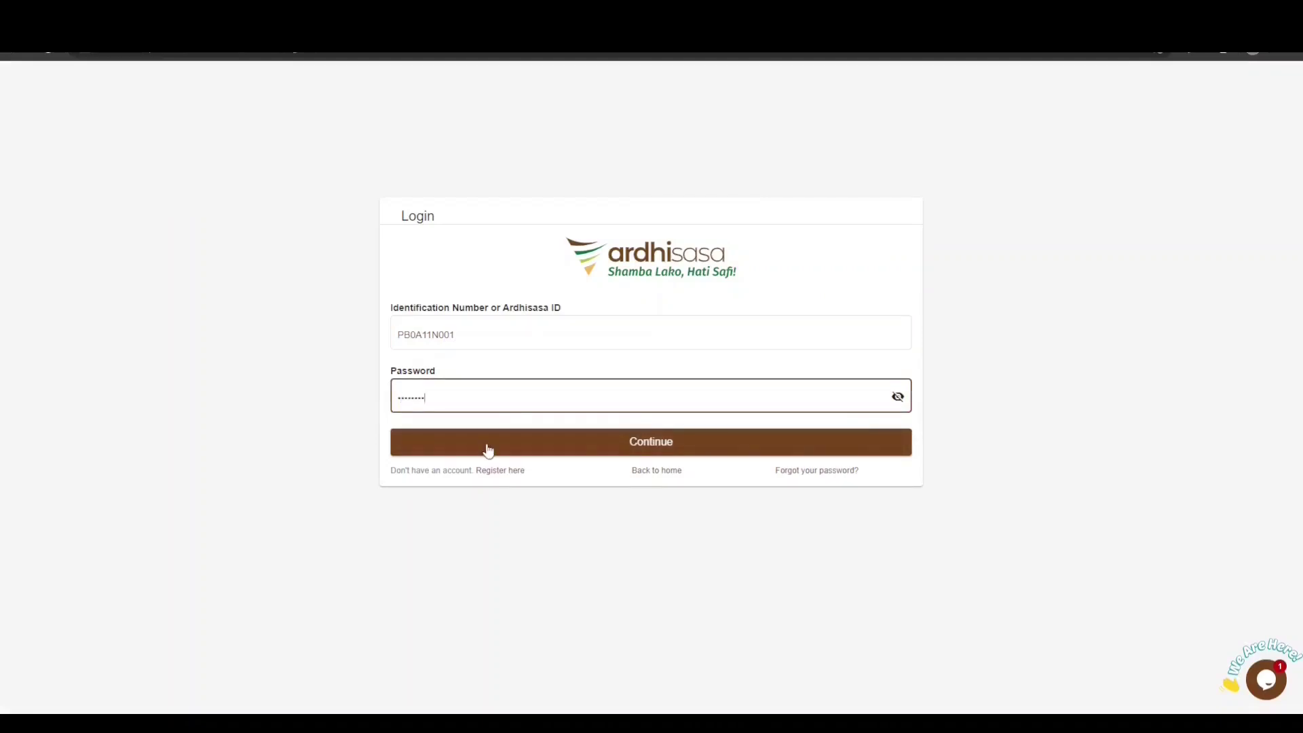
pyautogui.click(486, 444)
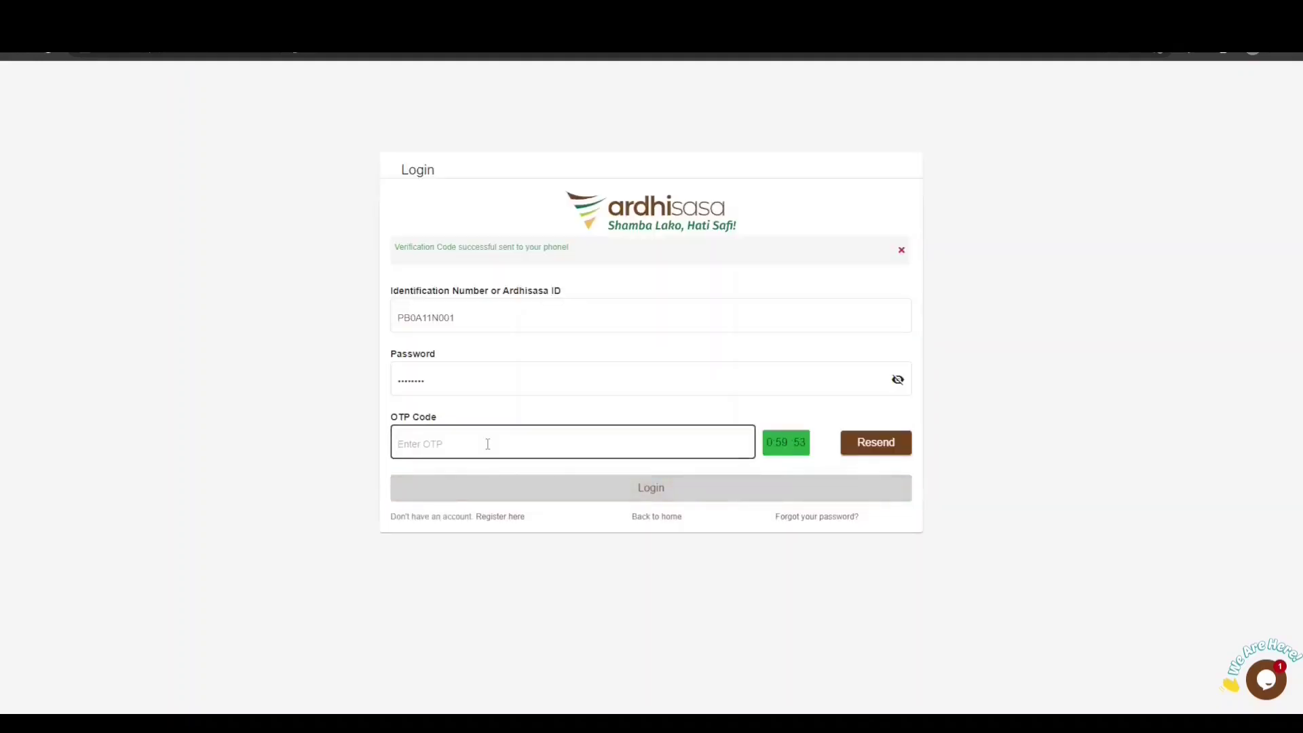
pyautogui.click(1157, 497)
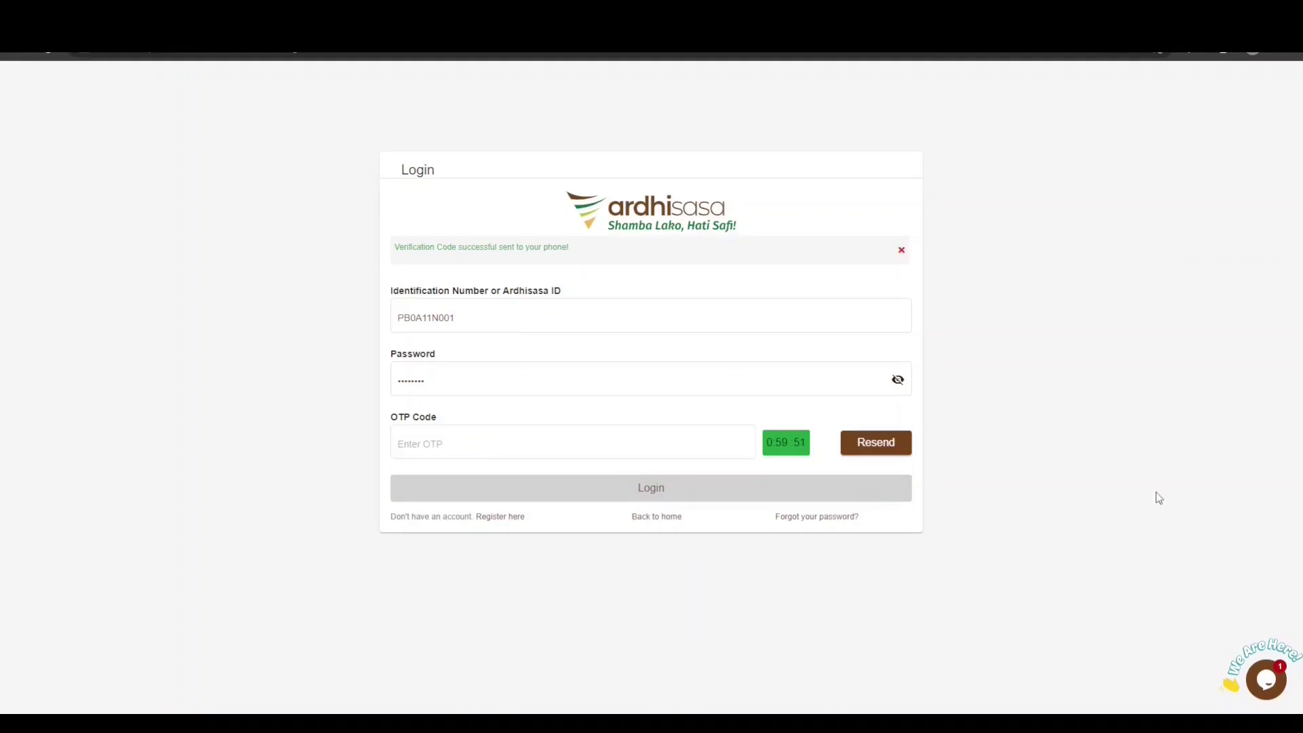
# - Enter the received verification code as the OTP and complete login to the private-account dashboard
pyautogui.click(505, 429)
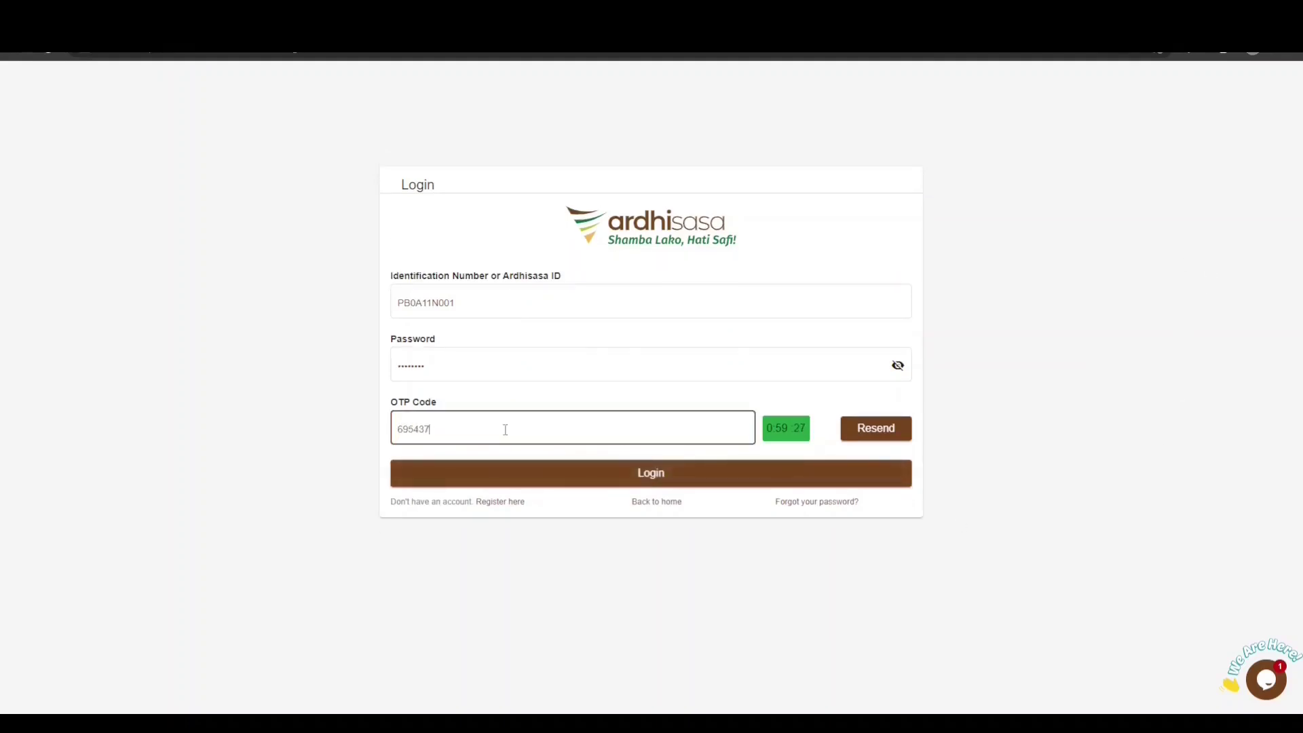
pyautogui.click(643, 475)
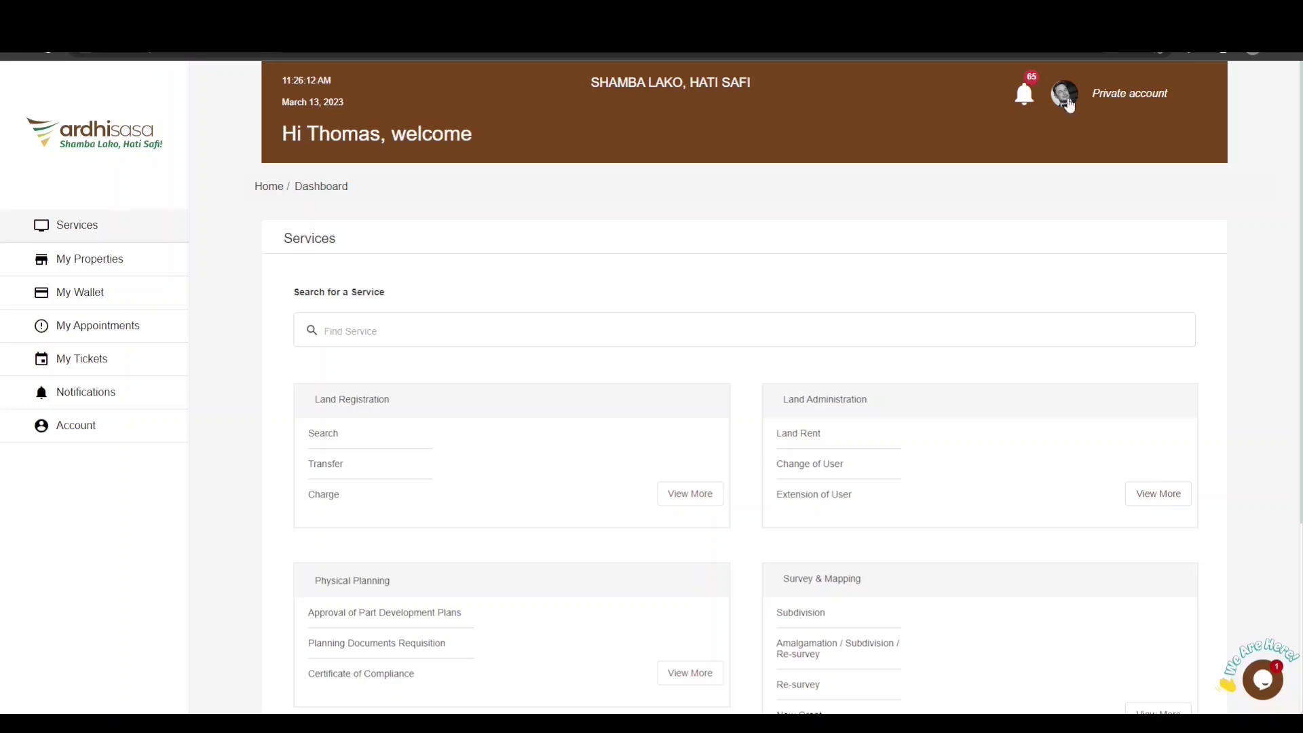
# - Choose Advocate Account from the avatar menu to switch to the advocate Services dashboard
pyautogui.click(1063, 108)
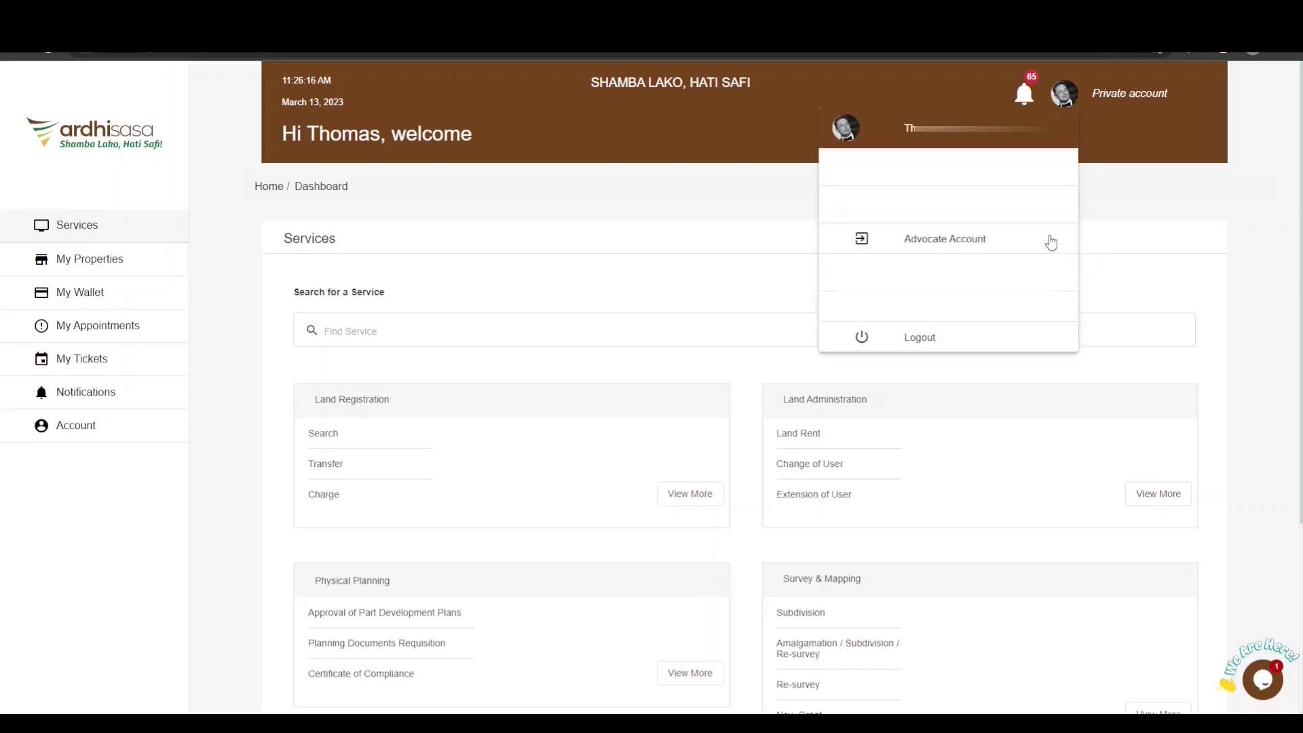
pyautogui.click(949, 240)
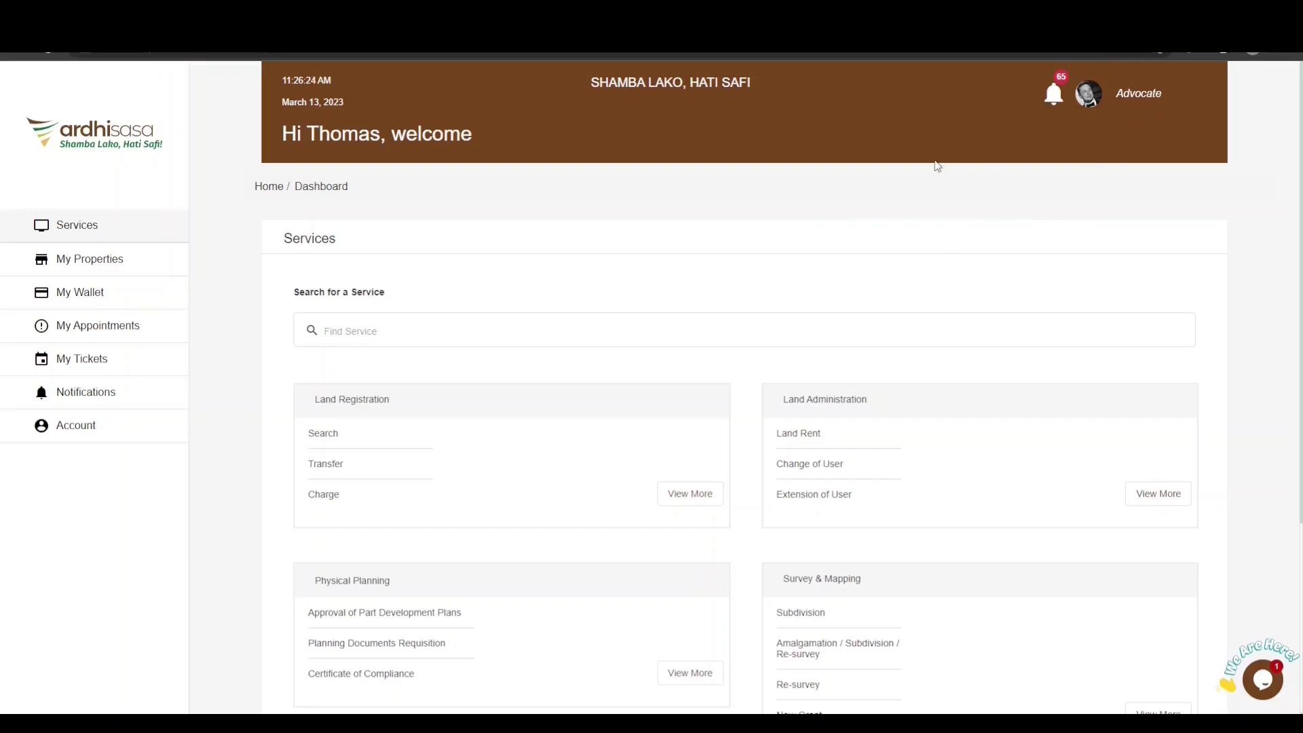
pyautogui.scroll(-3, 746, 218)
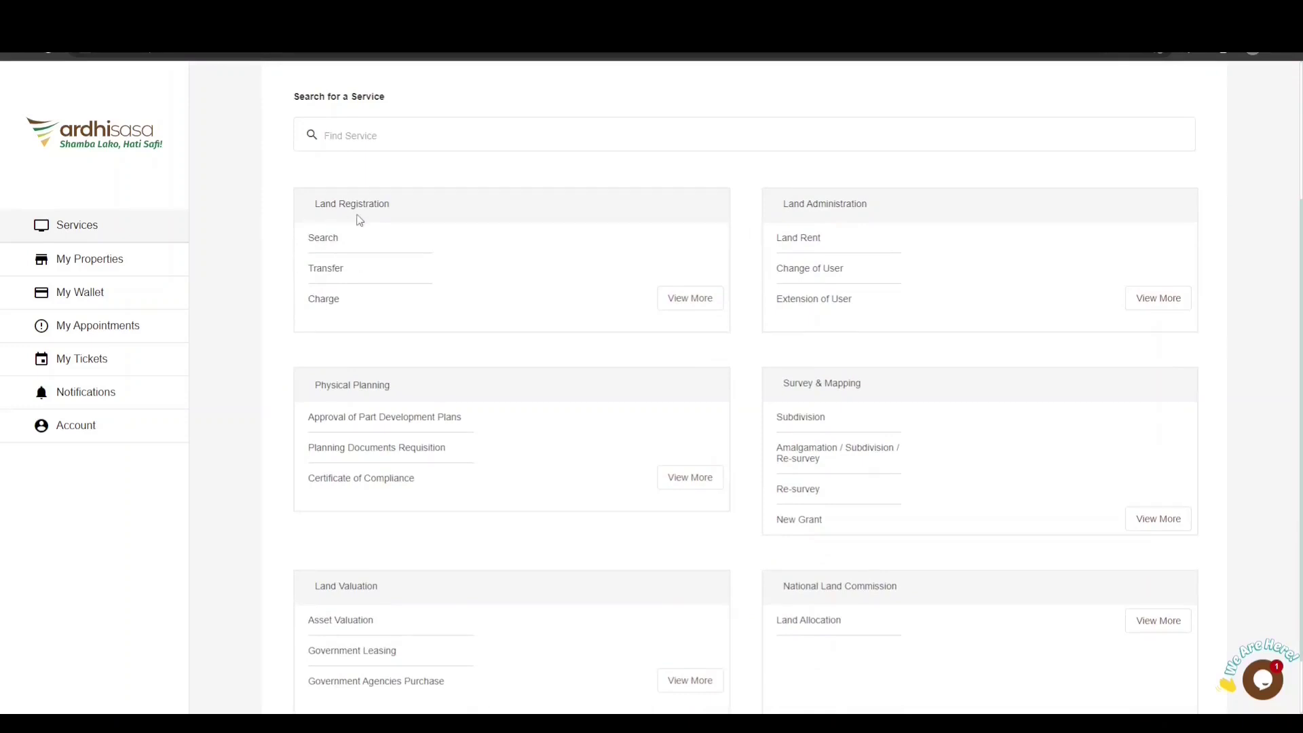
# - Open Land Registration's full list, then Transfer, then Transfer of Joint Interest (FORM LRA 36)
pyautogui.click(681, 303)
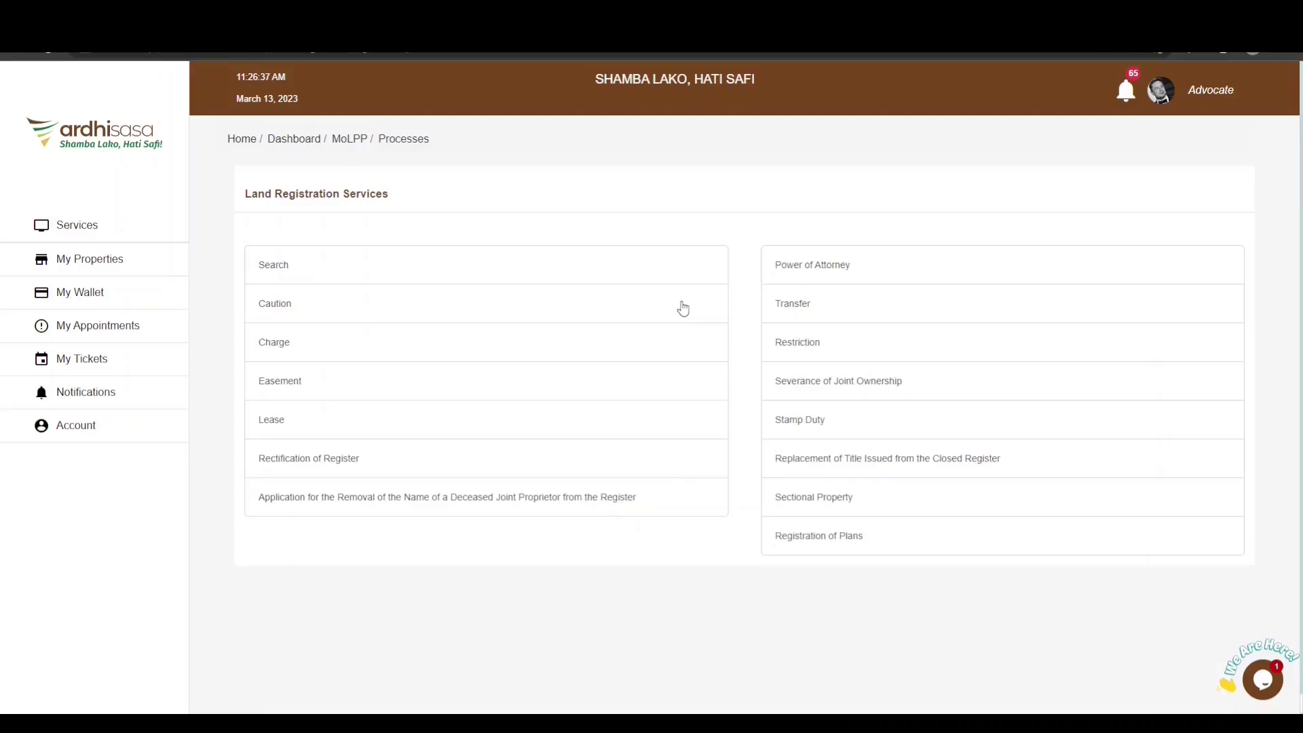
pyautogui.click(804, 314)
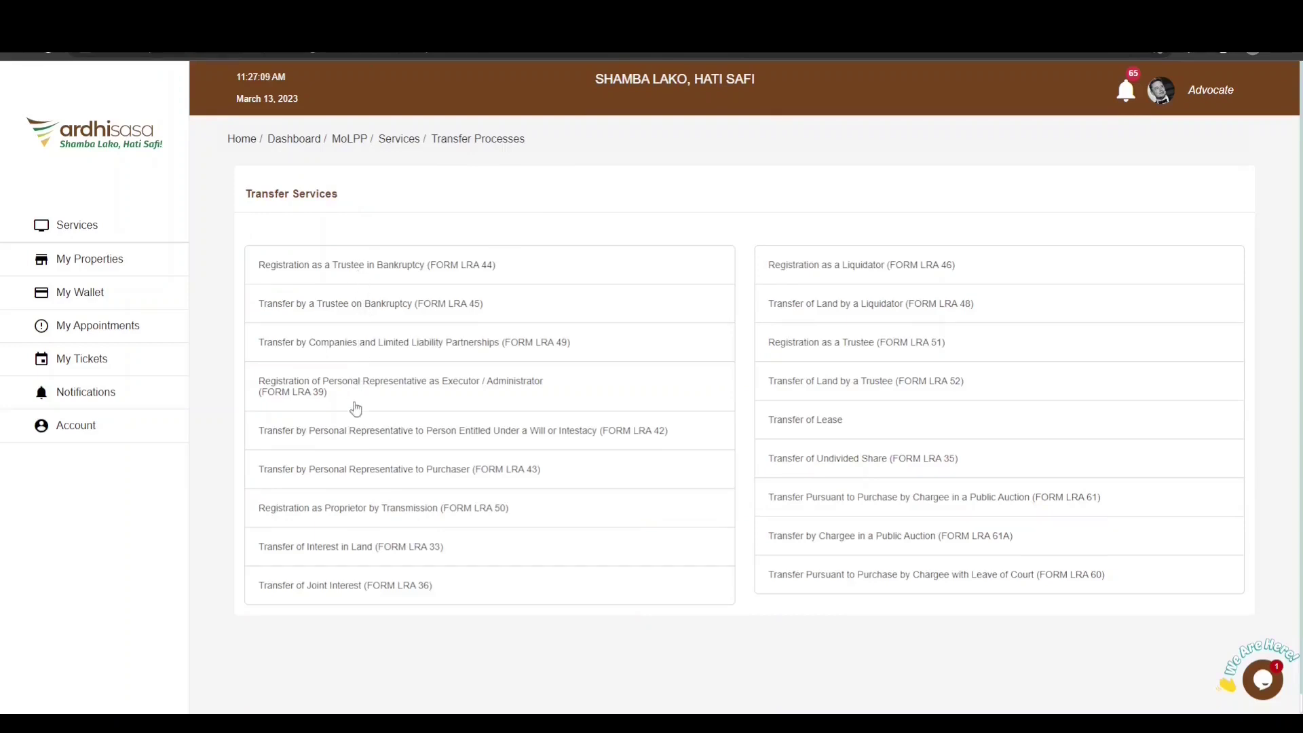
pyautogui.click(361, 594)
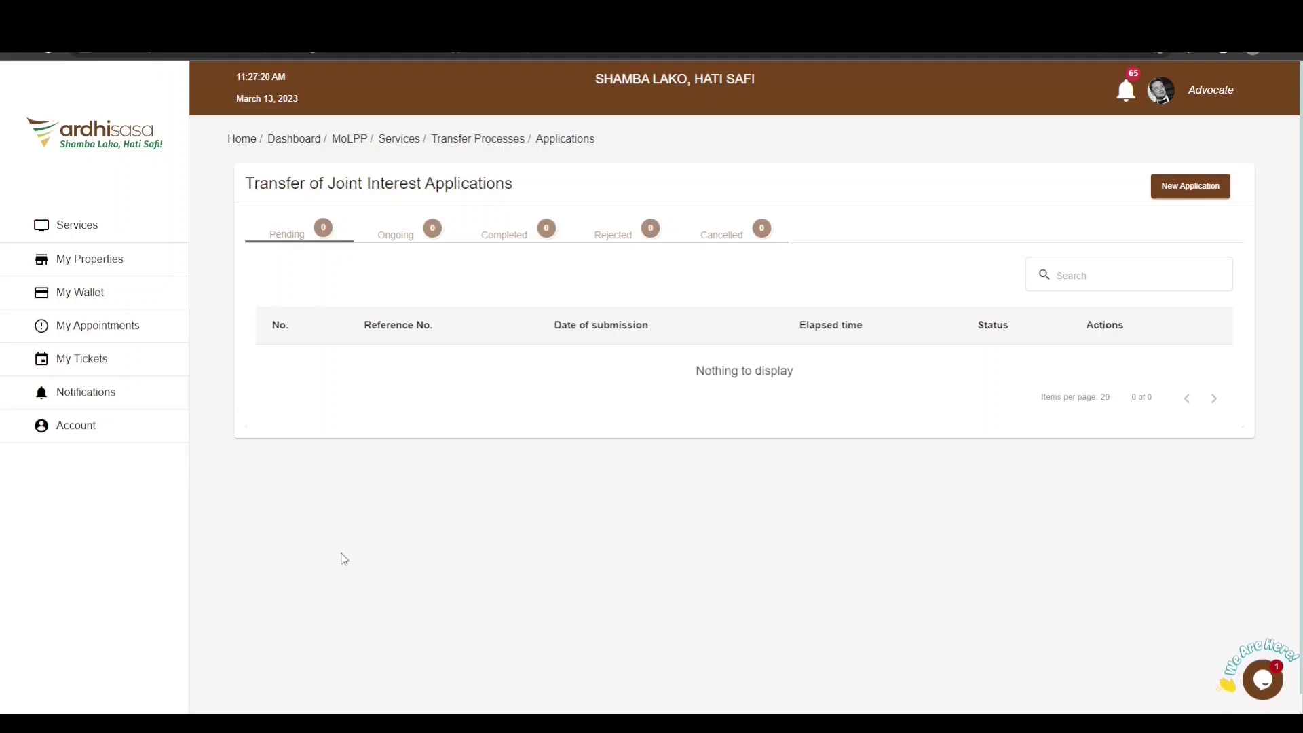
# - Show the Pending Transfer of Joint Interest applications tab
pyautogui.click(287, 245)
# - View the Ongoing and Completed joint interest transfer tabs, confirming both are empty
pyautogui.click(404, 242)
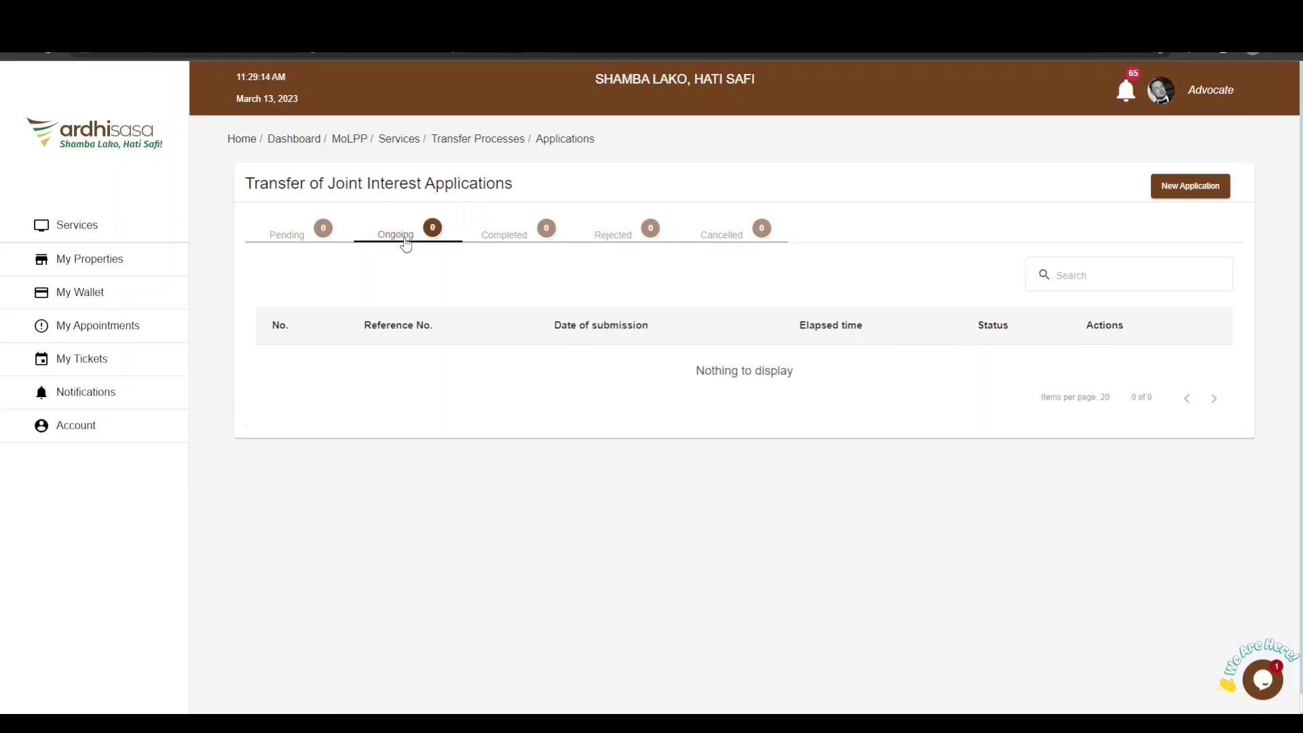
pyautogui.click(515, 245)
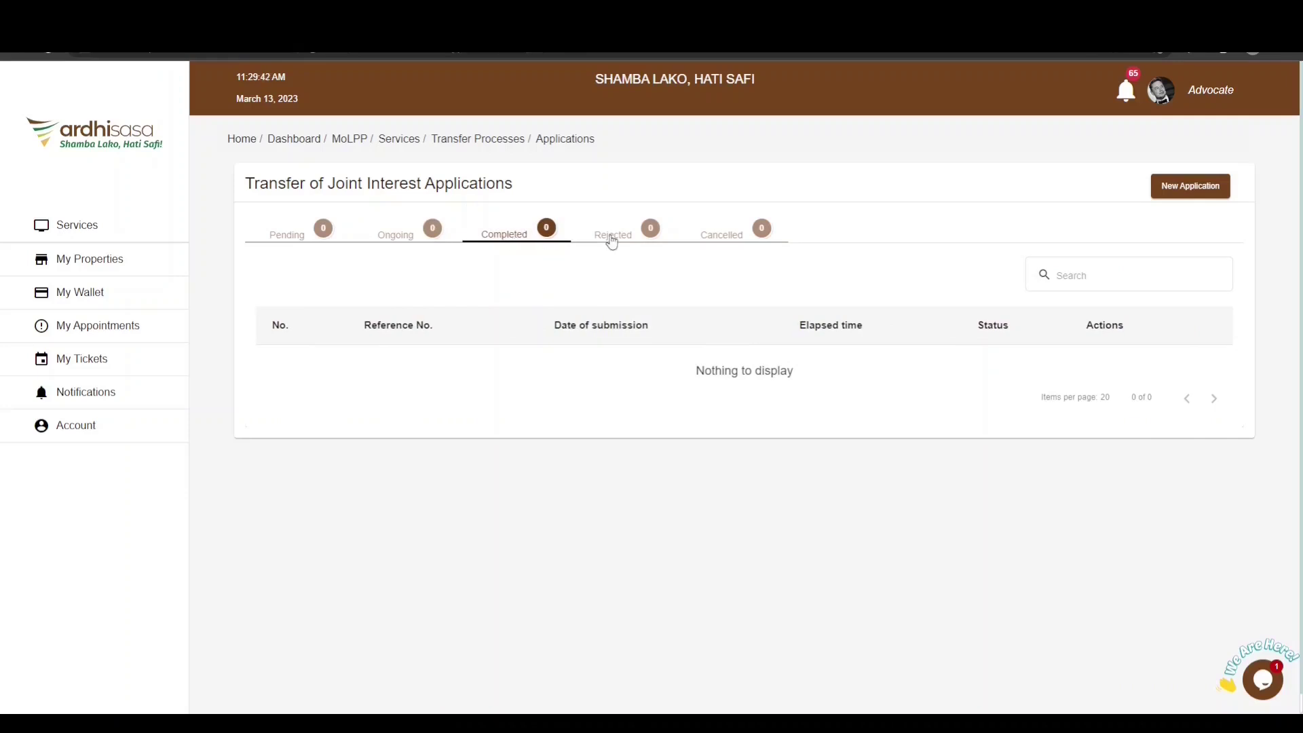
# - Check the empty Rejected and Cancelled tabs, then go back to Pending
pyautogui.click(611, 241)
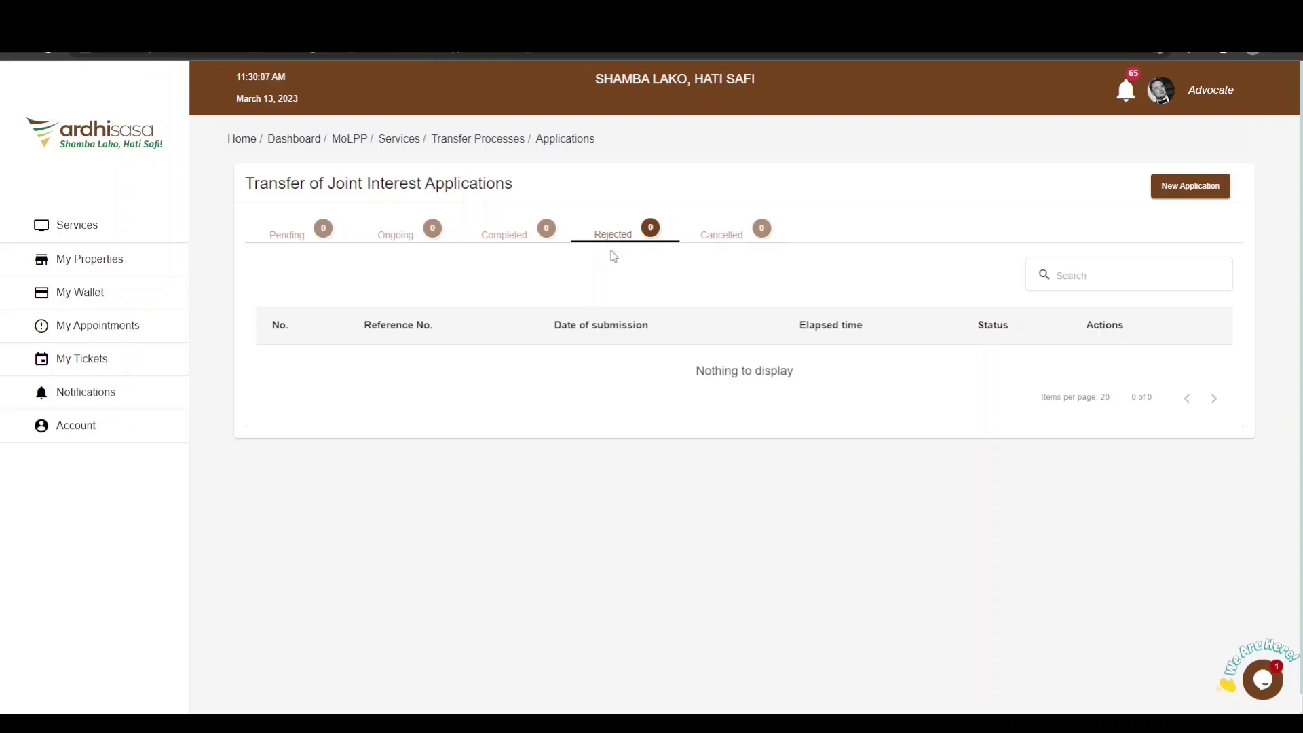
pyautogui.click(720, 238)
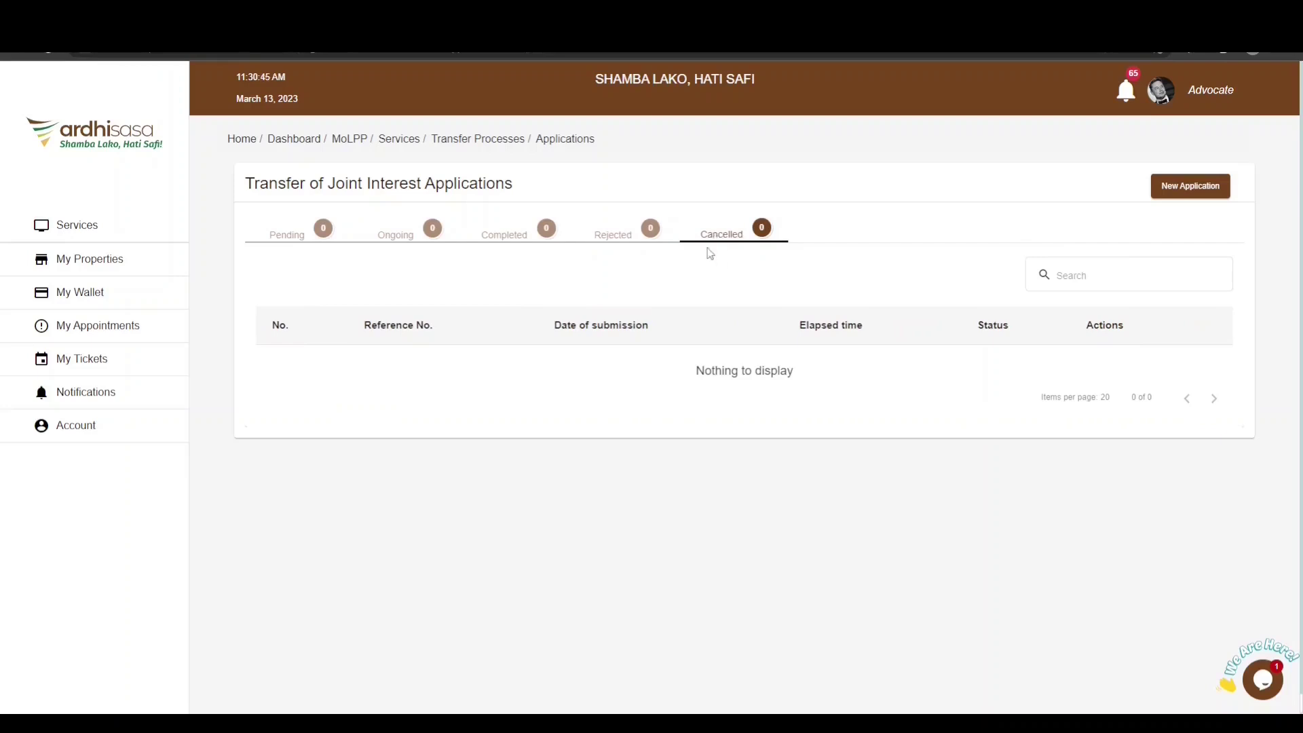
pyautogui.click(288, 237)
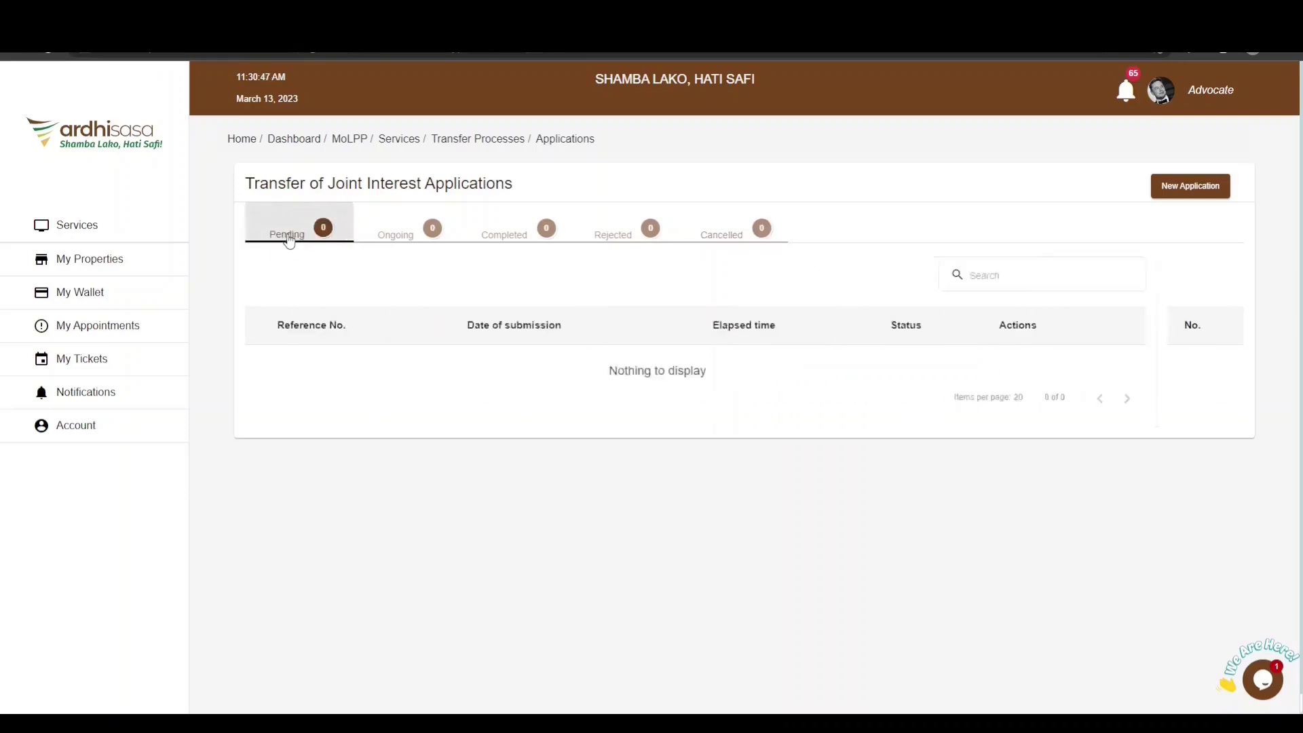
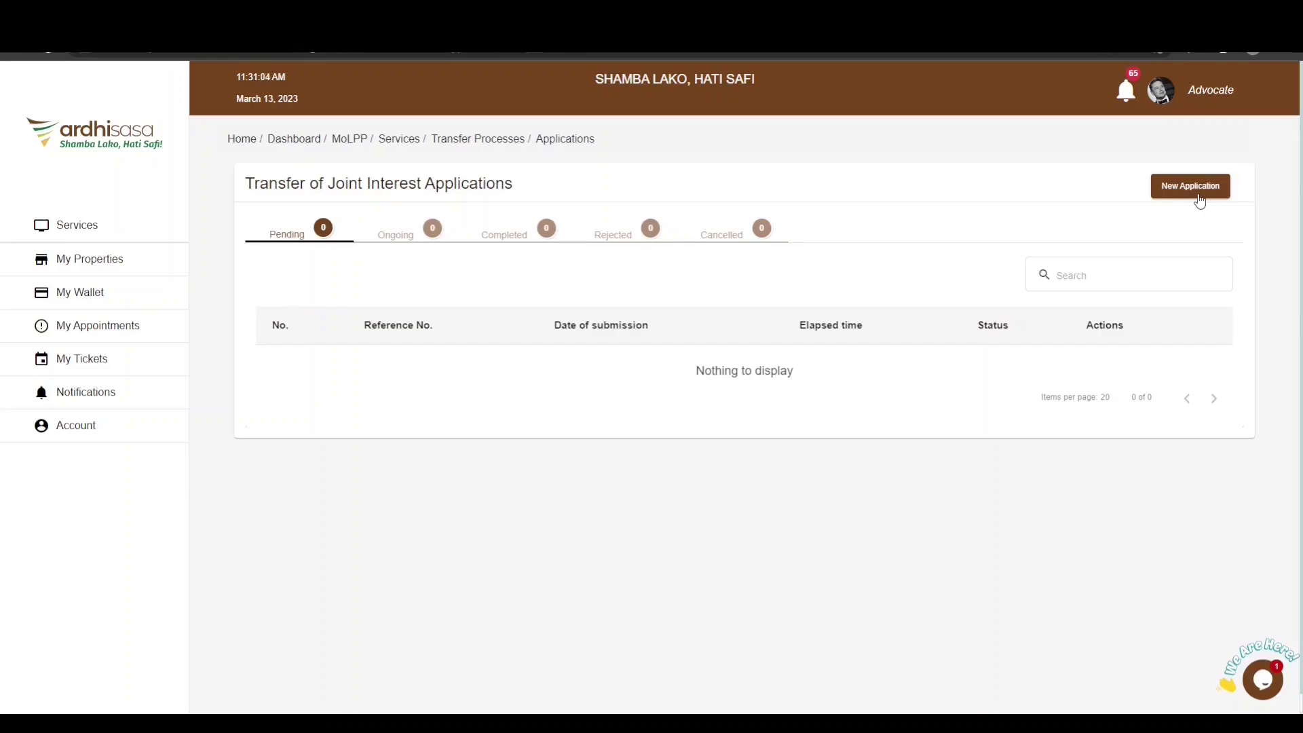
# - Start a Transfer of Joint Interest application, read the actors, requirements and payments FAQs, then proceed
pyautogui.click(1190, 188)
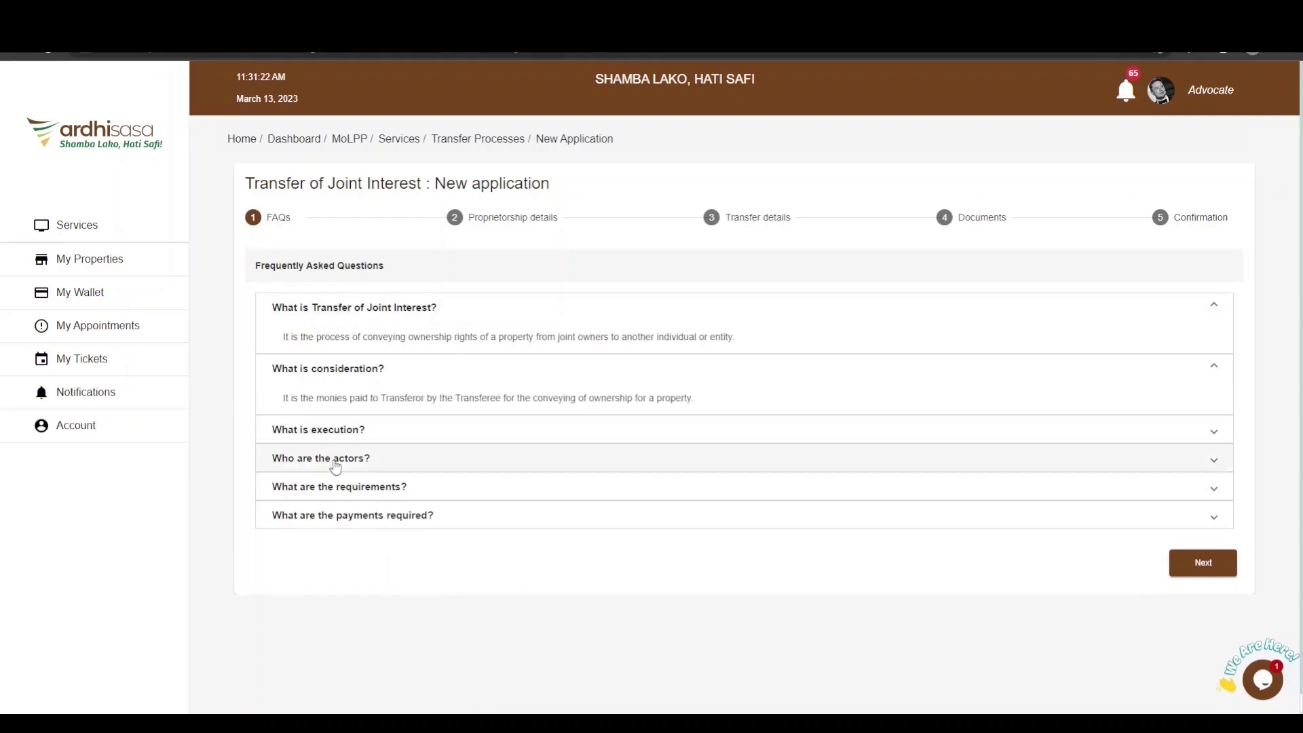
pyautogui.click(335, 464)
pyautogui.scroll(-1, 334, 466)
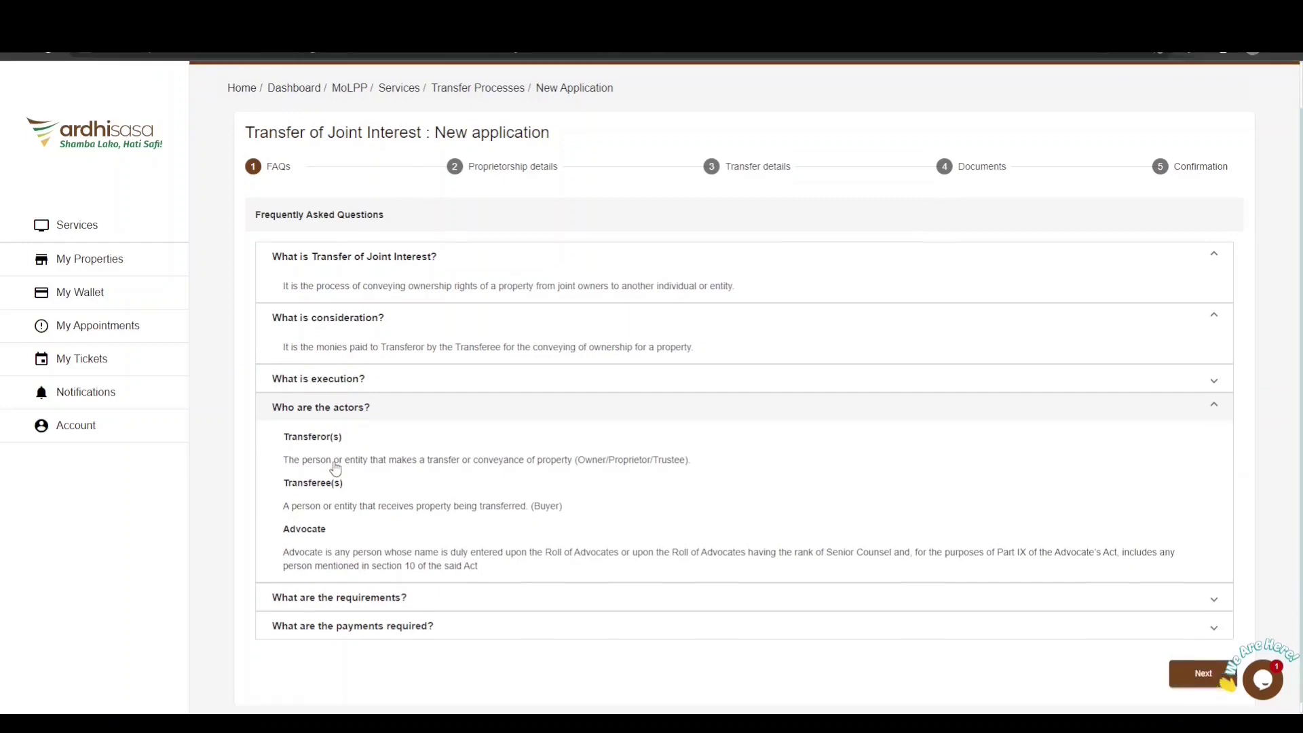
pyautogui.click(346, 587)
pyautogui.scroll(-3, 349, 588)
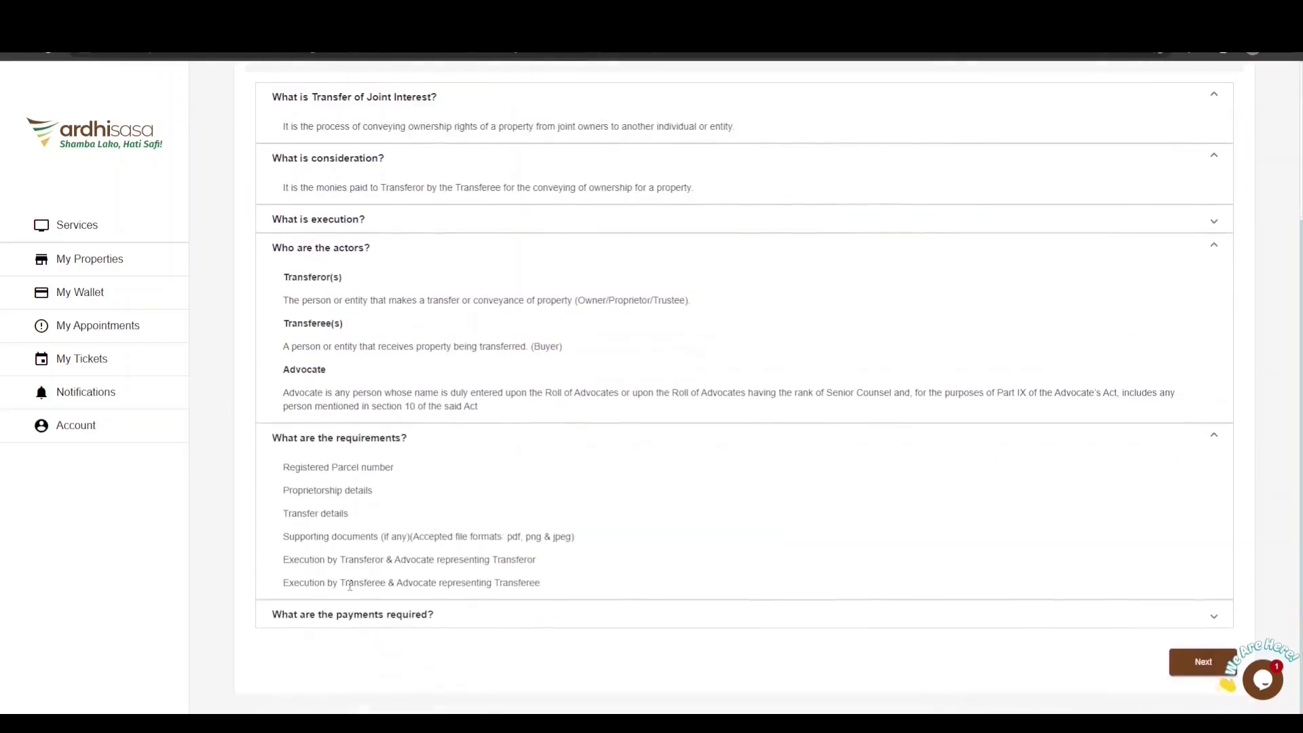
pyautogui.click(332, 623)
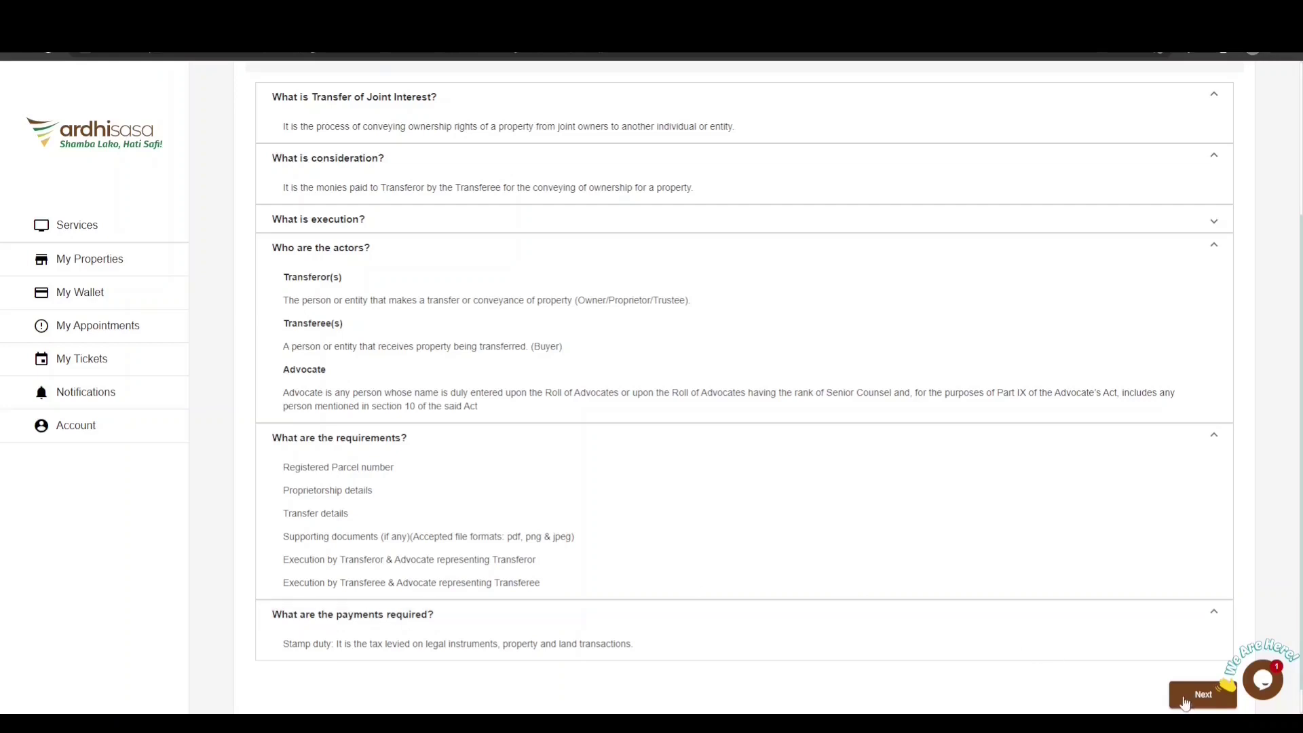
pyautogui.scroll(-1, 1187, 703)
pyautogui.click(1184, 669)
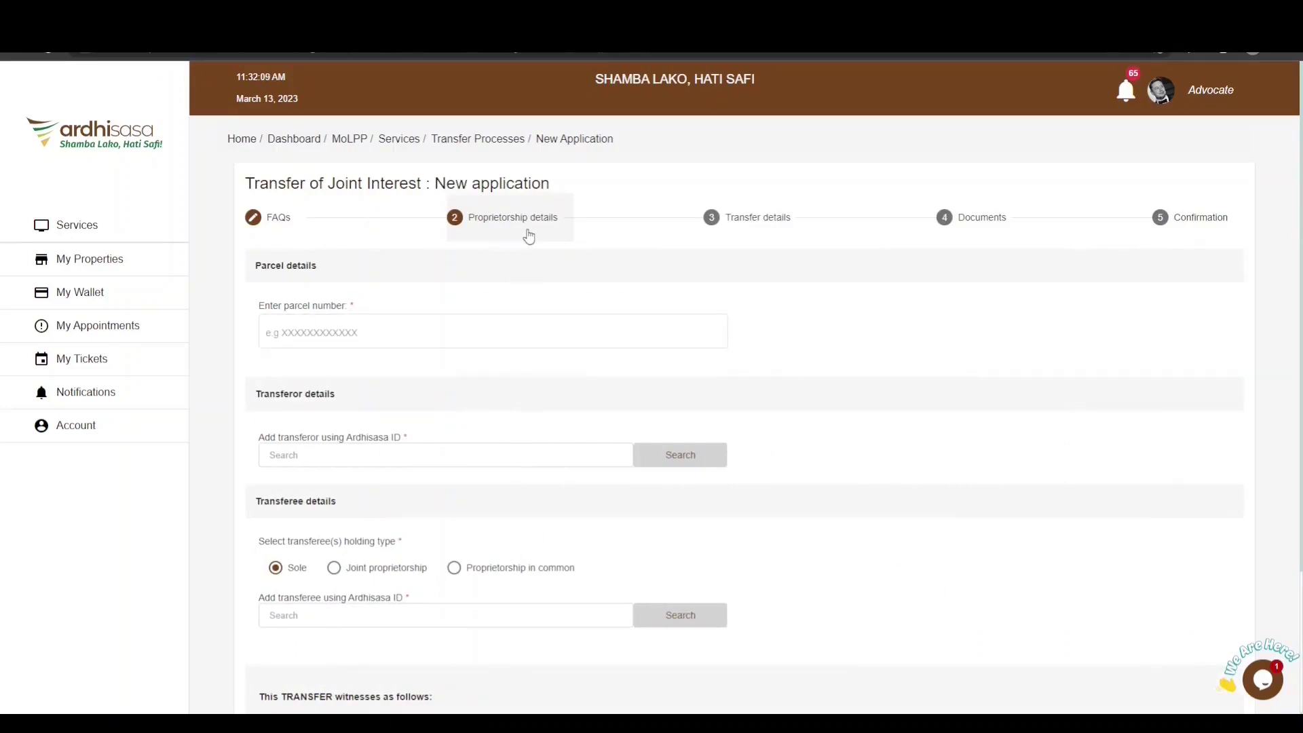
# - Enter parcel number NAIROBI/BLOCK7 and search for the first transferor by their Ardhisasa ID
pyautogui.click(300, 329)
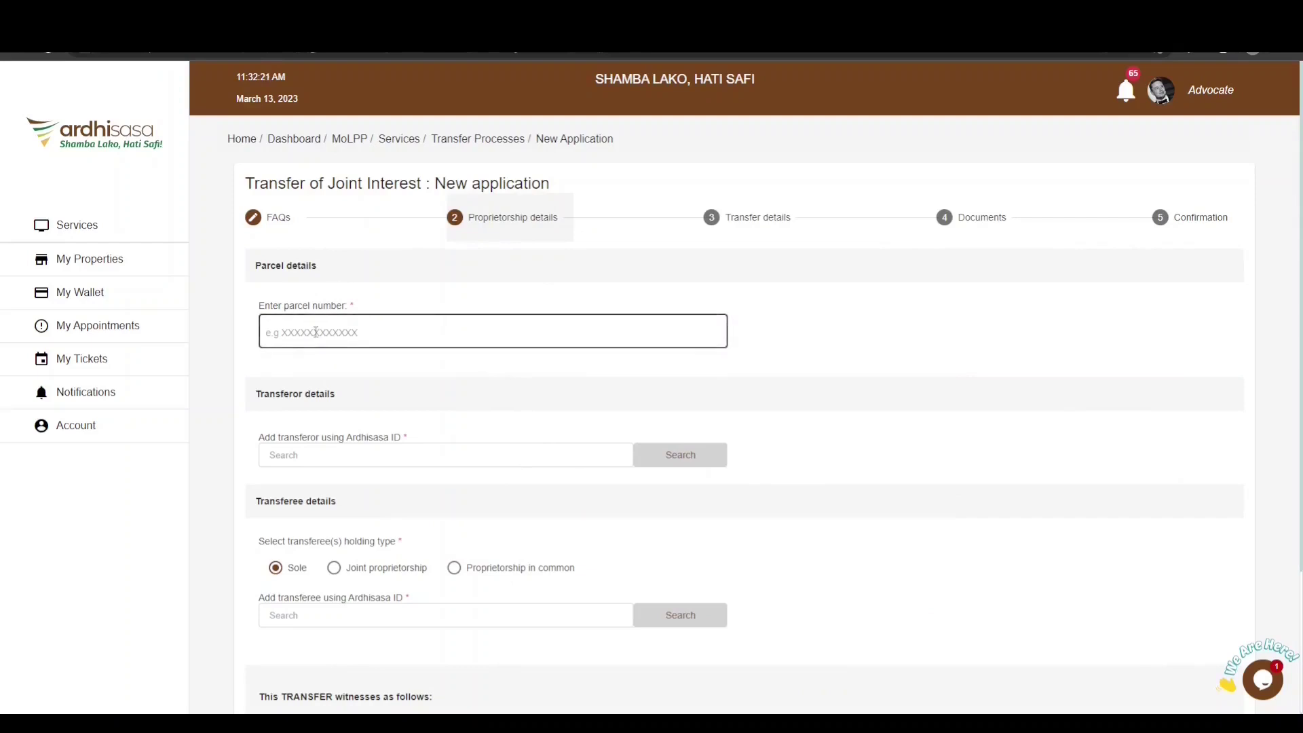
pyautogui.write('NA')
pyautogui.write('IROBI/BLOCK')
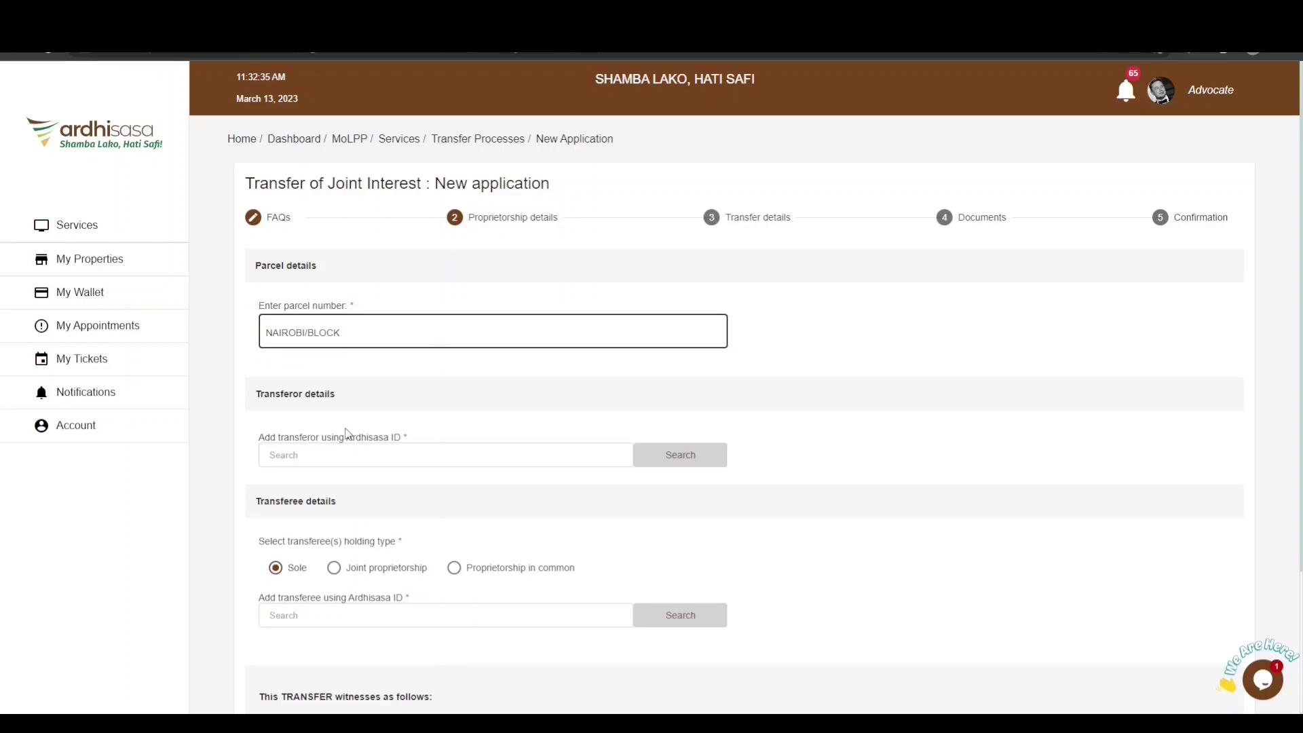
pyautogui.write('7')
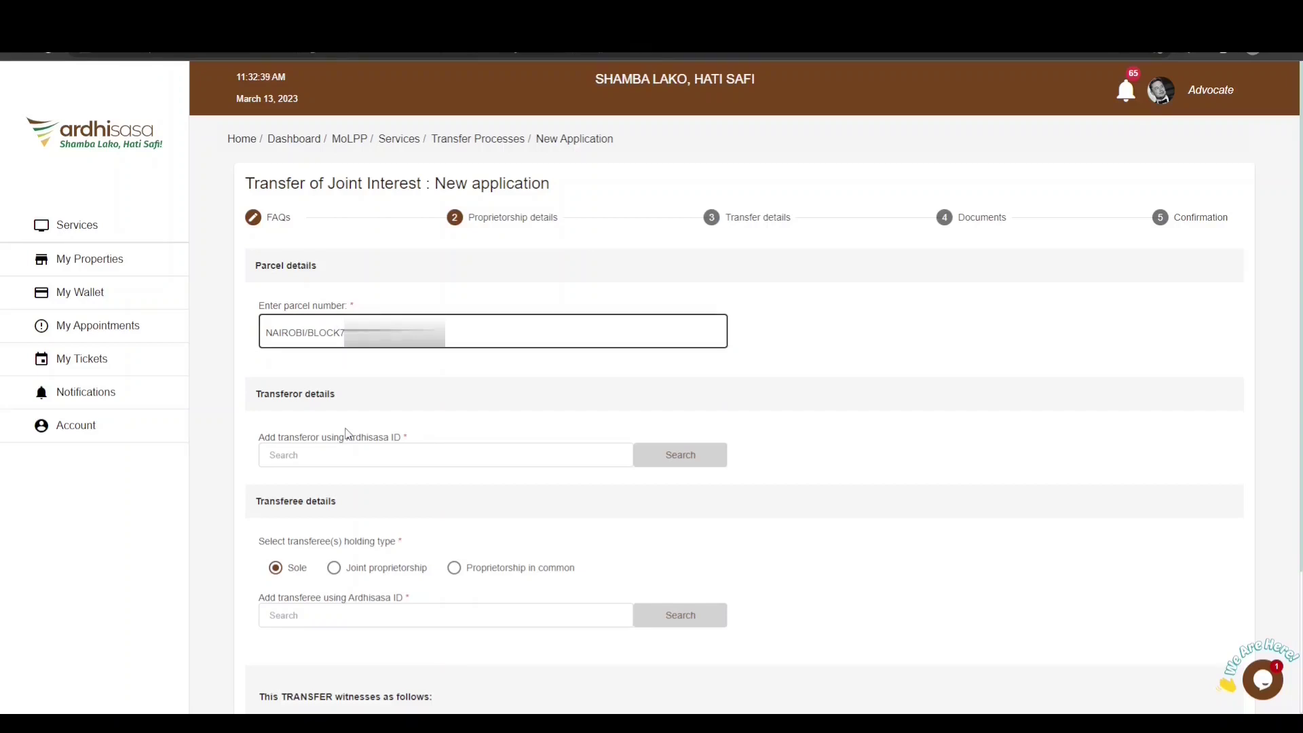
pyautogui.scroll(-2, 346, 434)
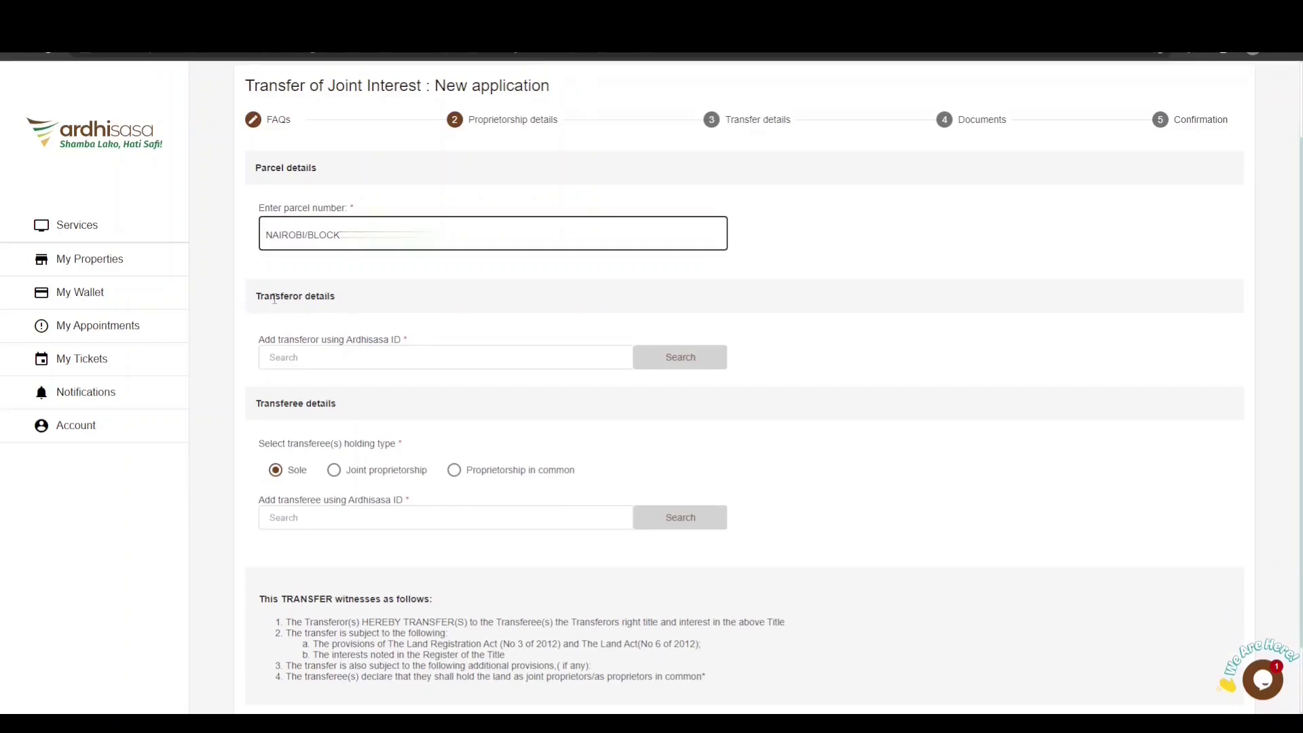
pyautogui.click(303, 357)
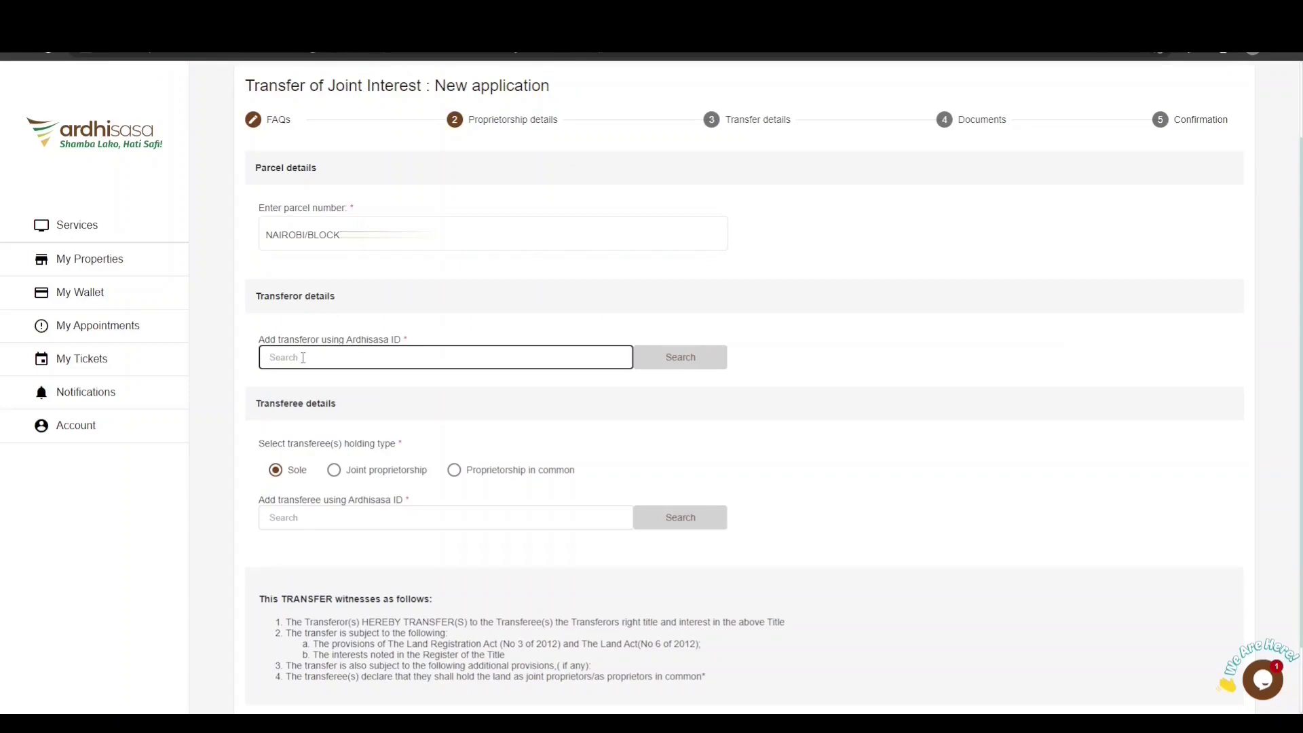
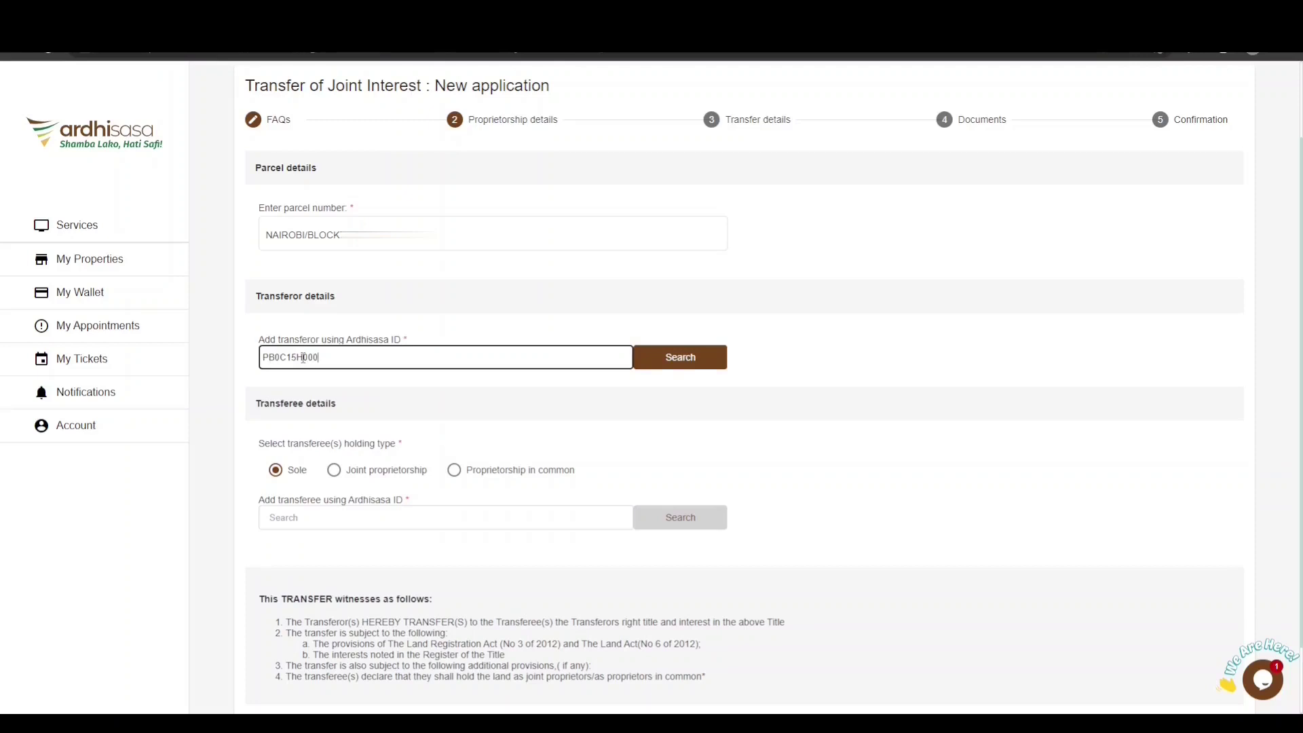
pyautogui.click(670, 366)
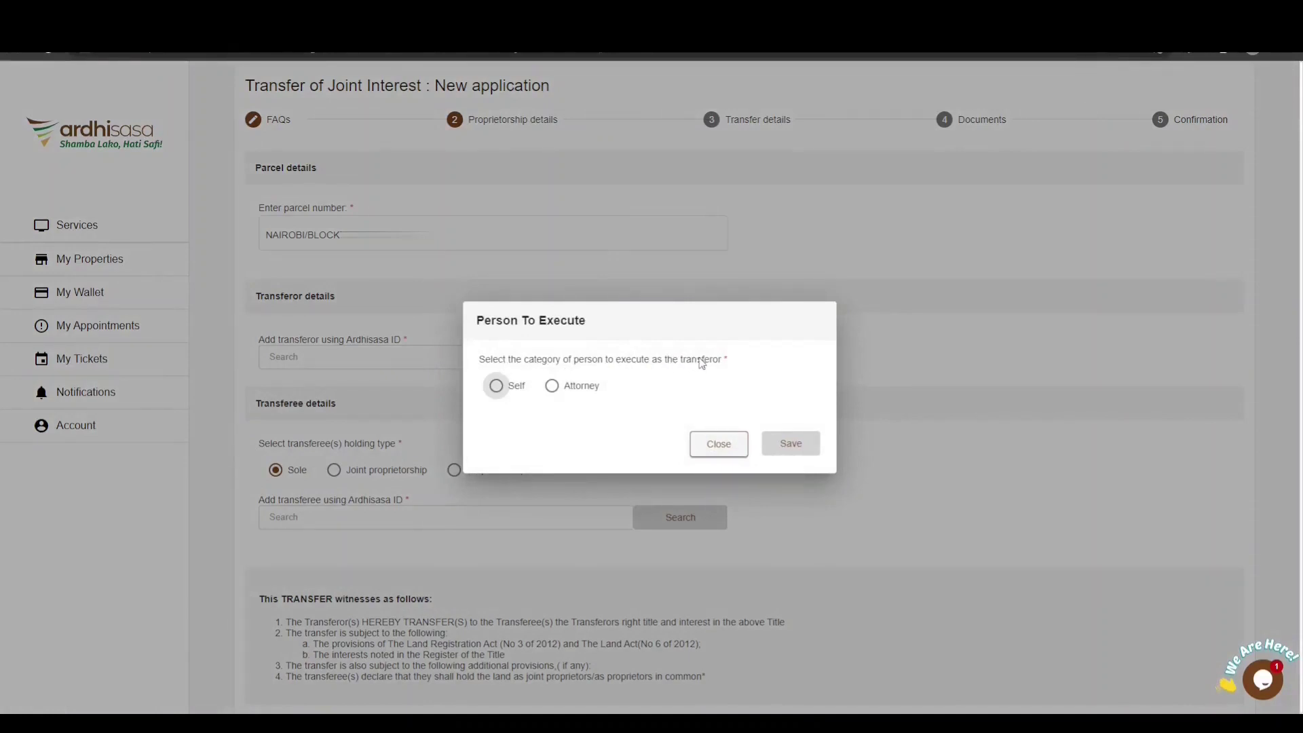
# - After trying Attorney, set the first transferor to execute as Self and save
pyautogui.click(496, 385)
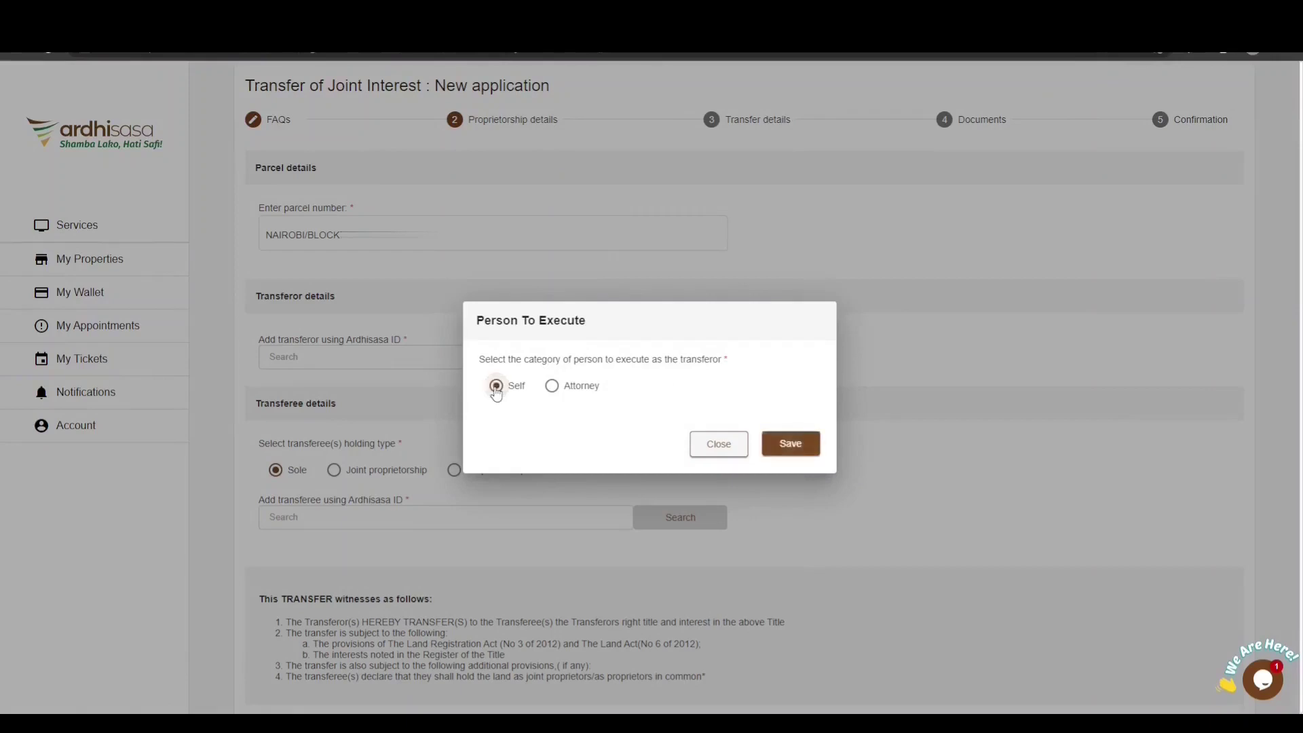
pyautogui.click(552, 385)
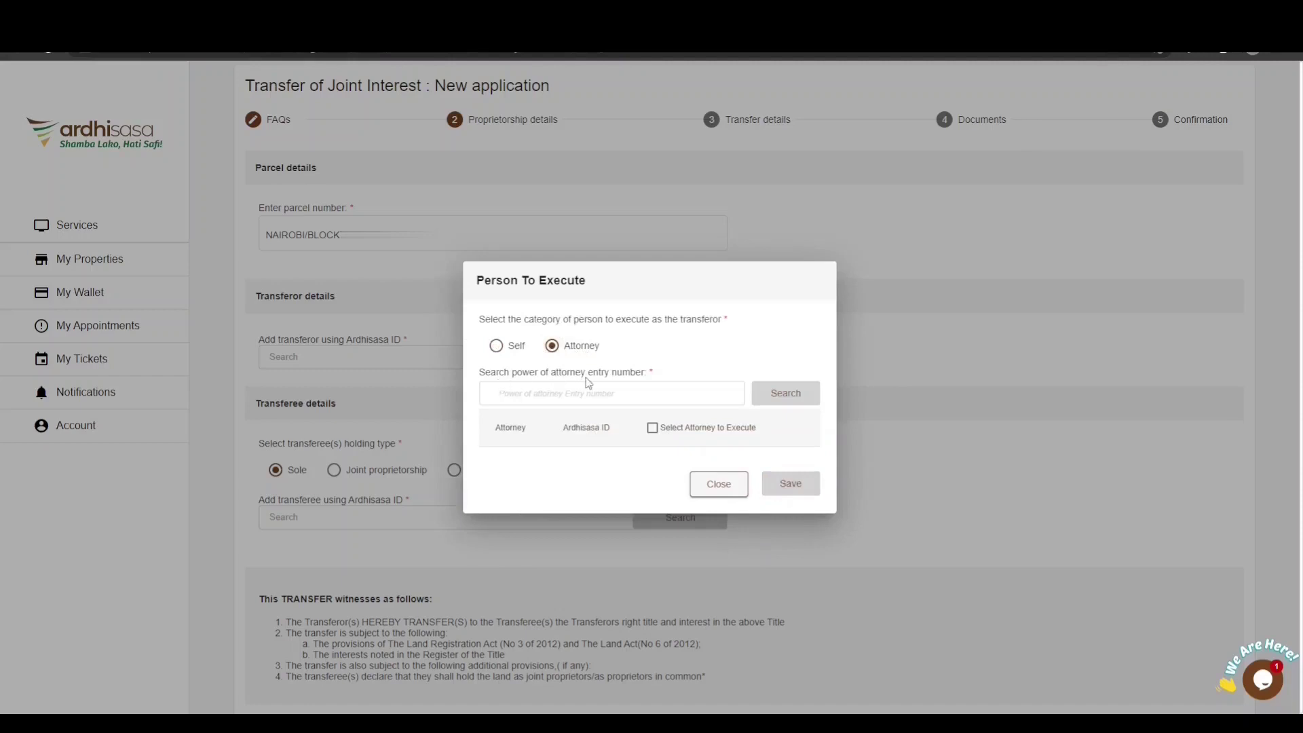
pyautogui.click(551, 393)
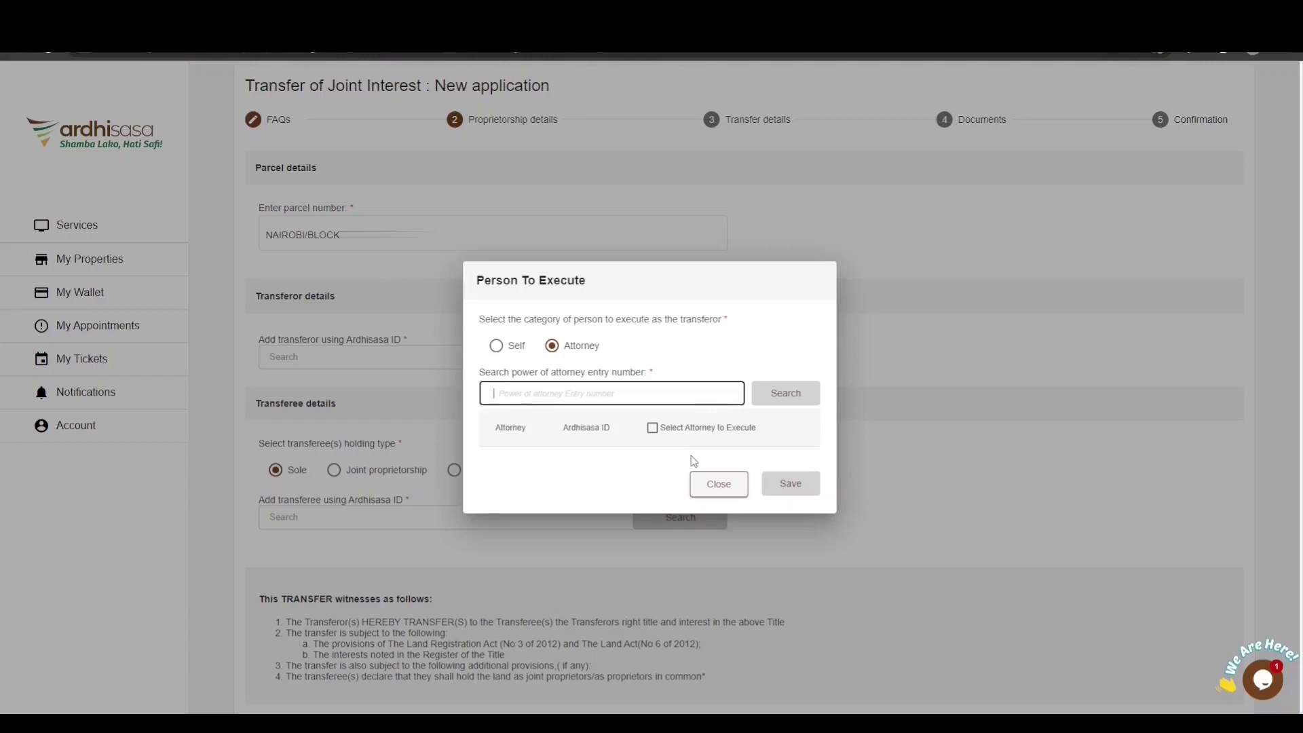
pyautogui.click(691, 456)
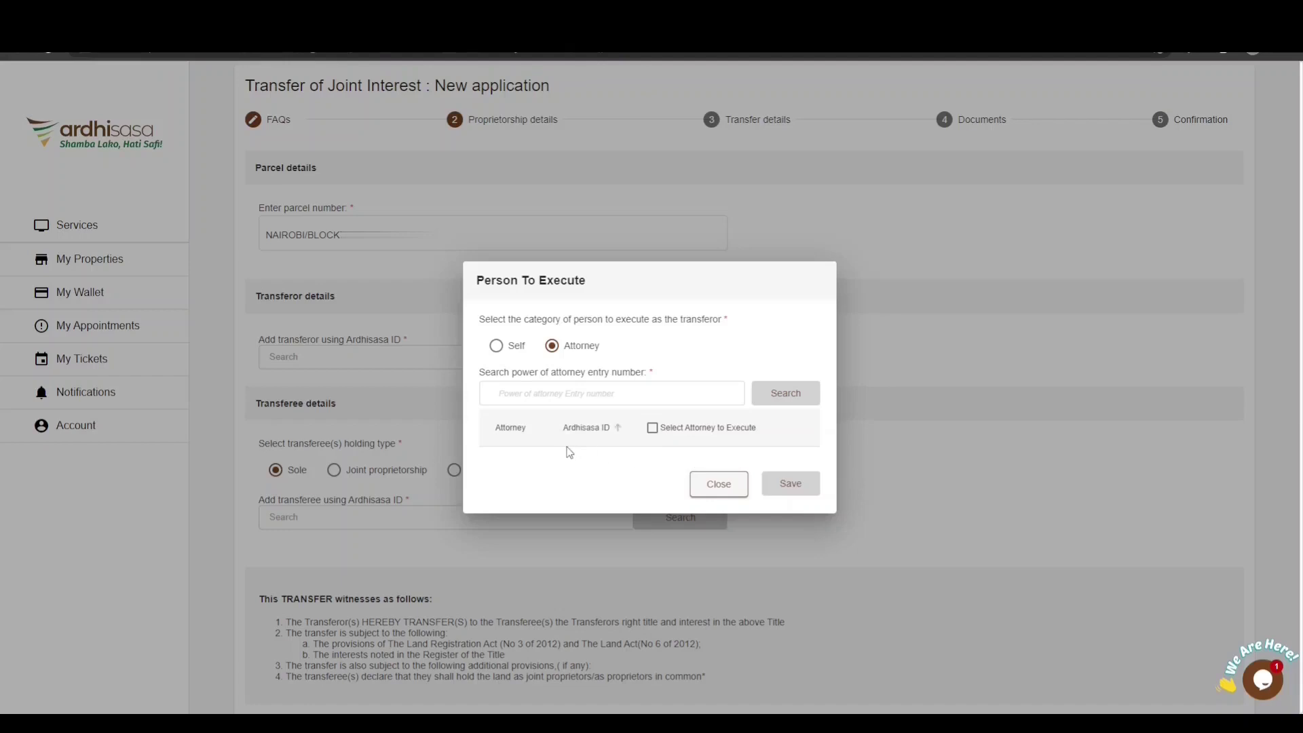
pyautogui.click(496, 346)
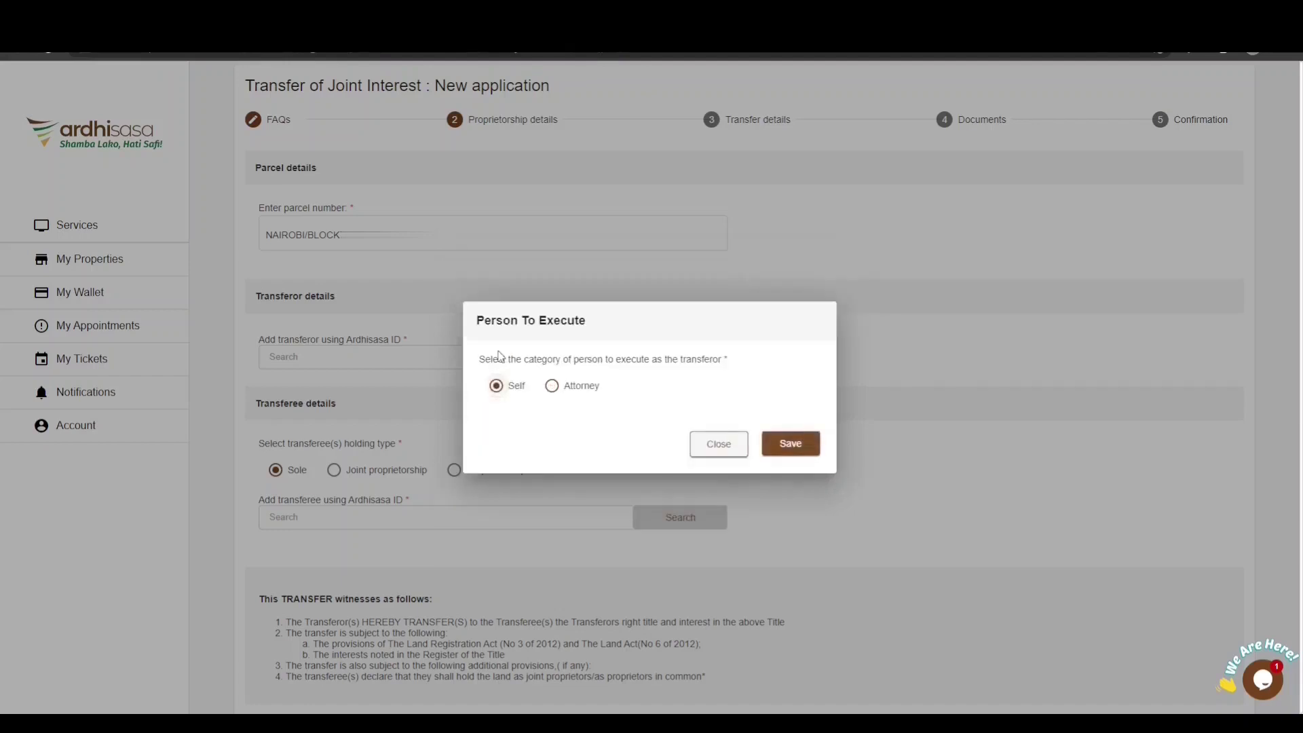
pyautogui.click(789, 445)
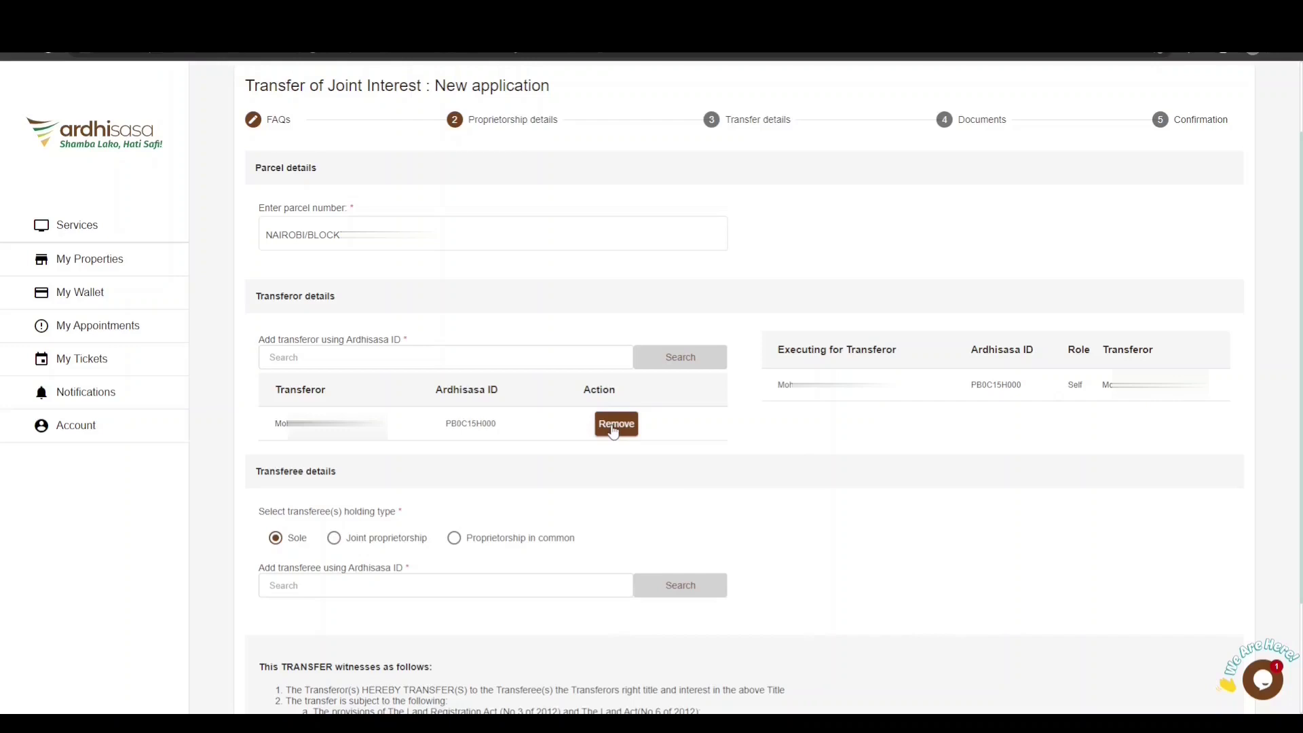
# - Add the second transferor by pasted Ardhisasa ID, executing as Self
pyautogui.click(401, 358)
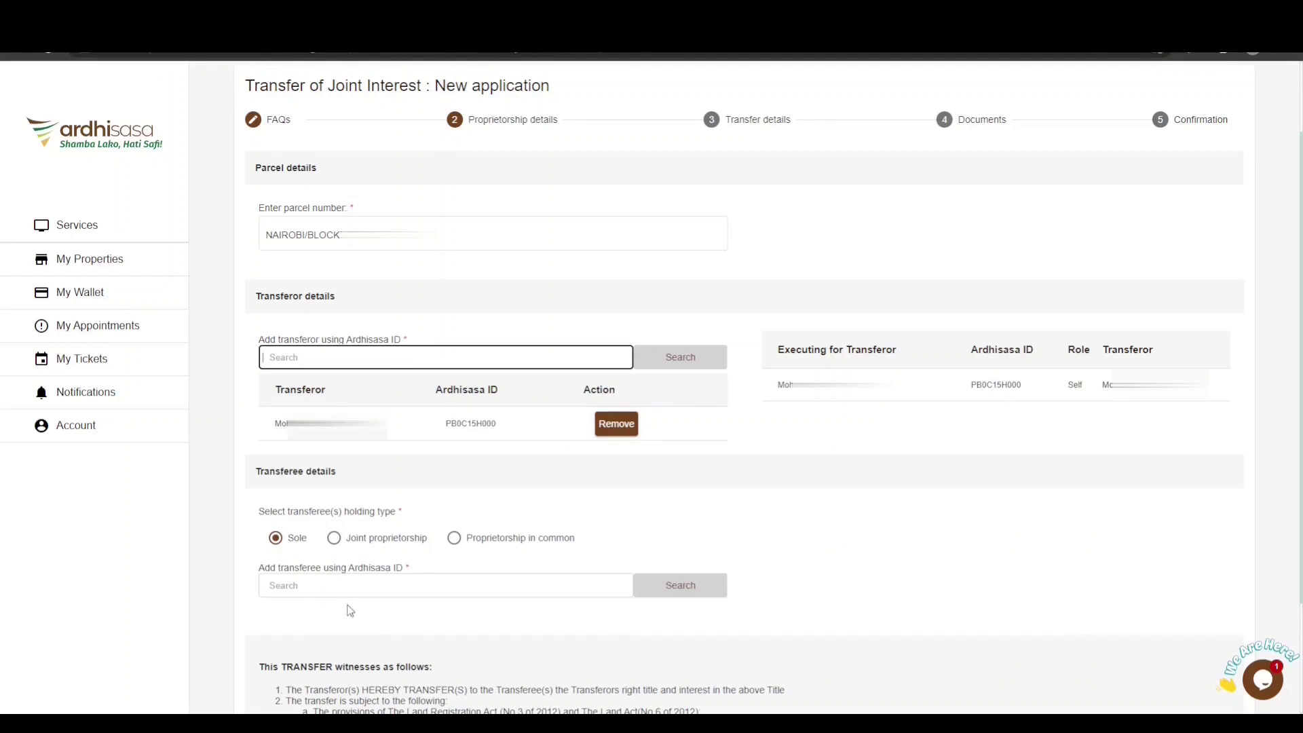
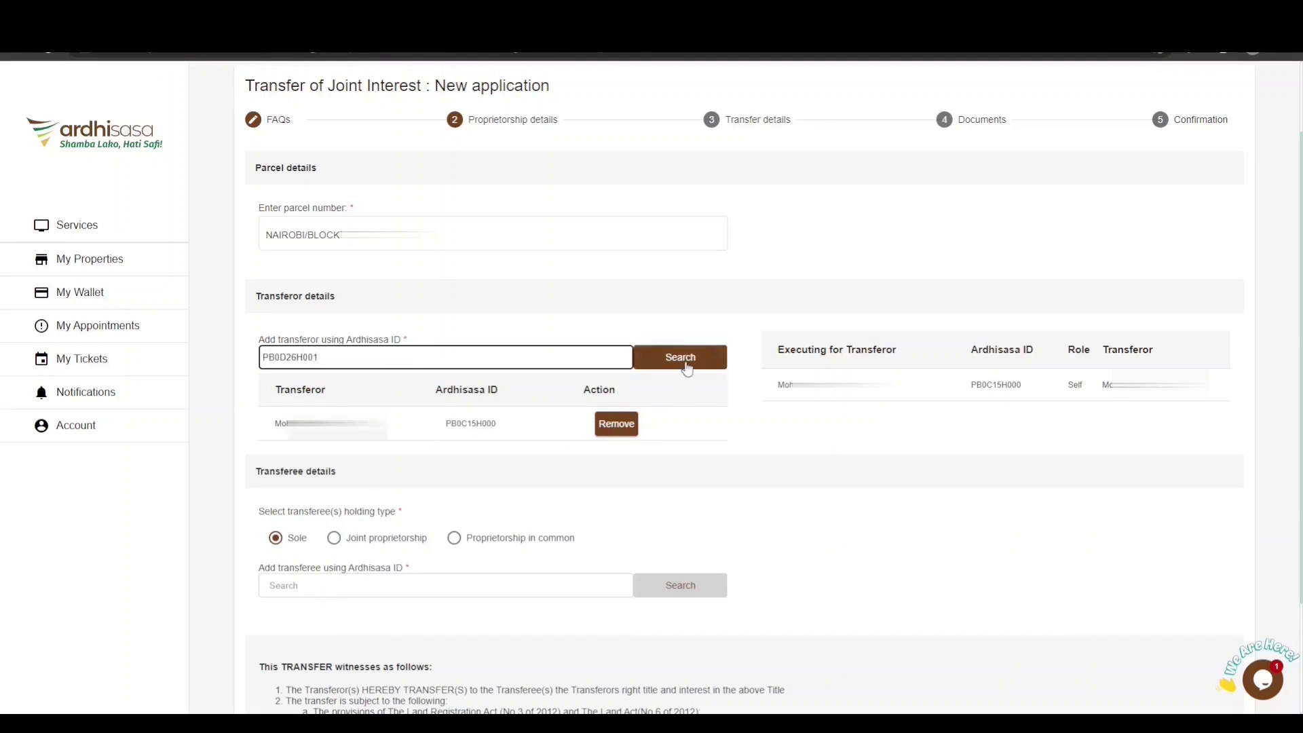
pyautogui.click(681, 363)
pyautogui.click(790, 444)
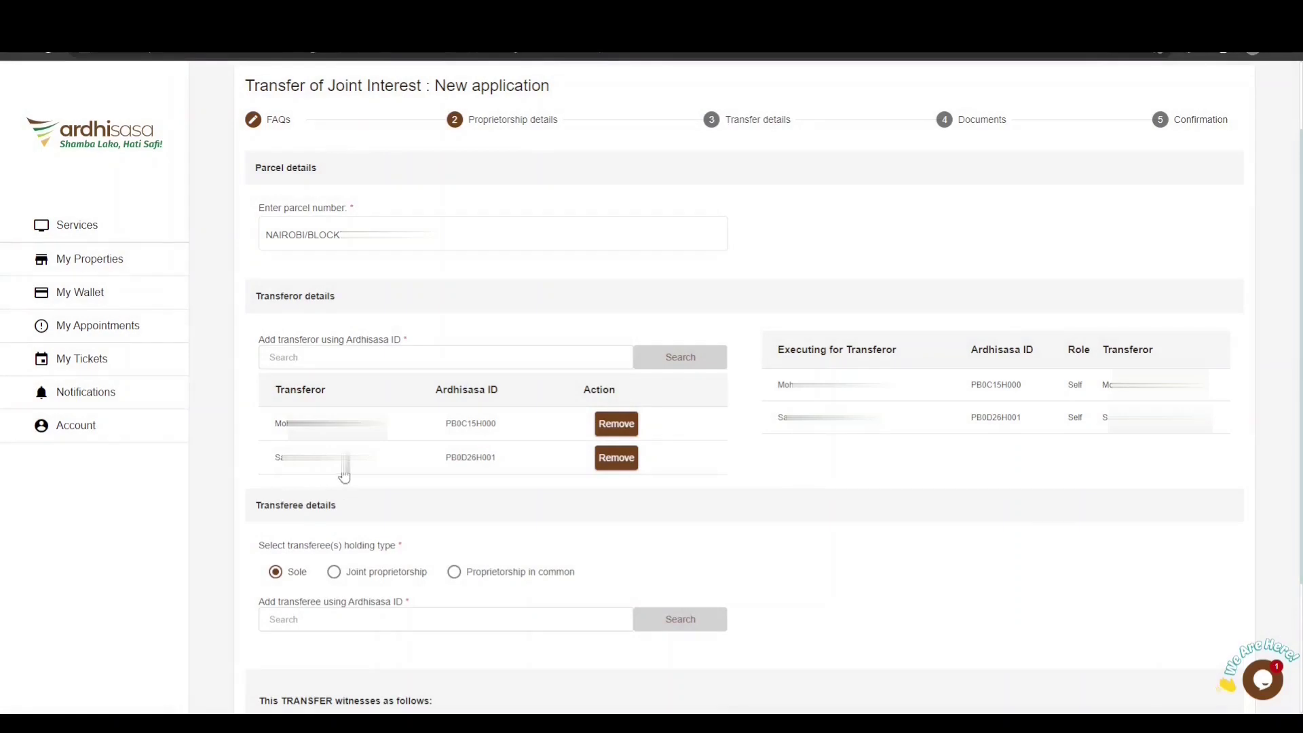
pyautogui.scroll(-3, 781, 491)
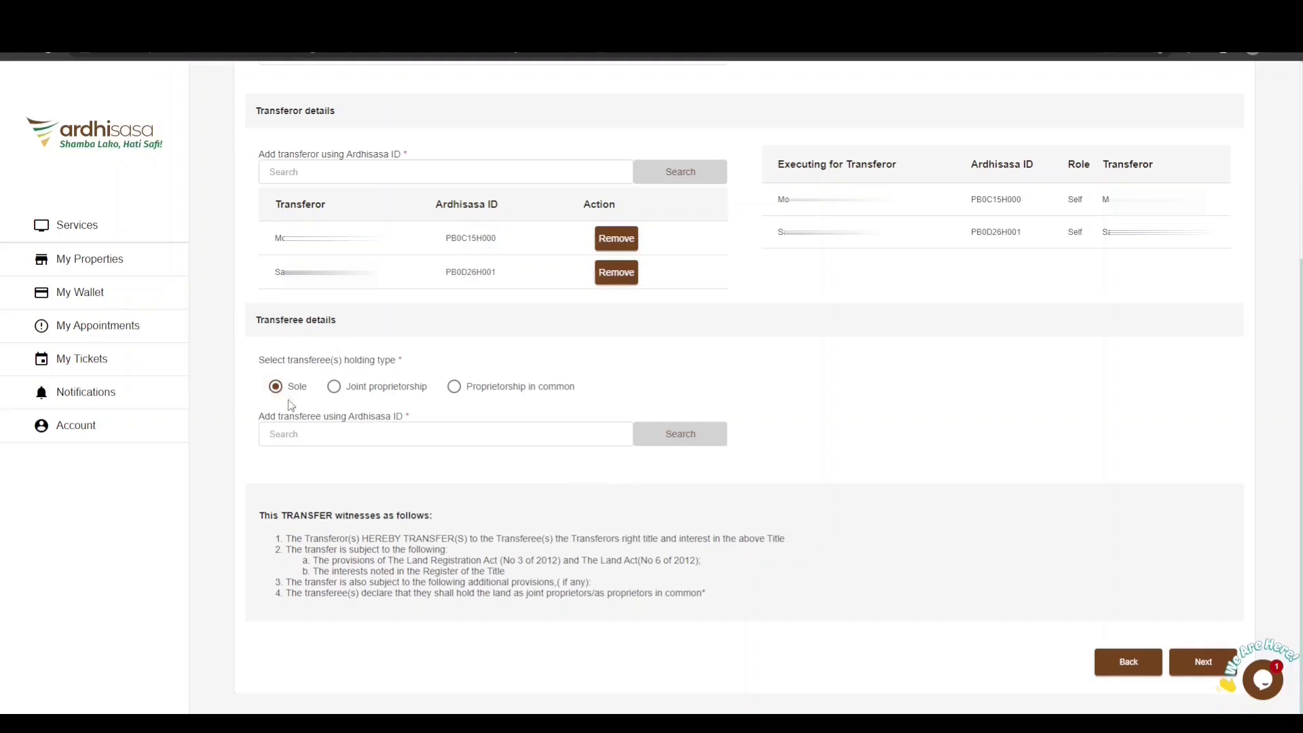
# - Keep Sole holding type, add the transferee by Ardhisasa ID, and go to Transfer details
pyautogui.click(333, 393)
pyautogui.click(454, 392)
pyautogui.click(275, 390)
pyautogui.click(284, 434)
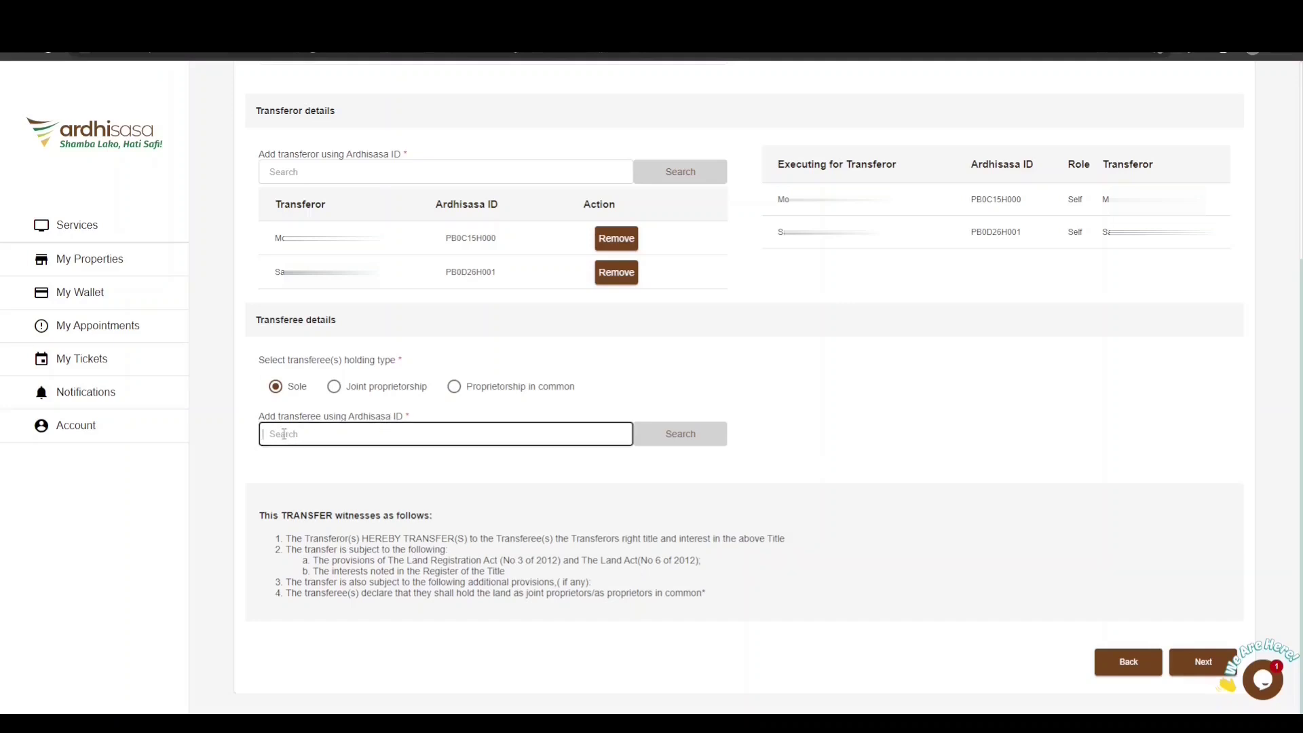
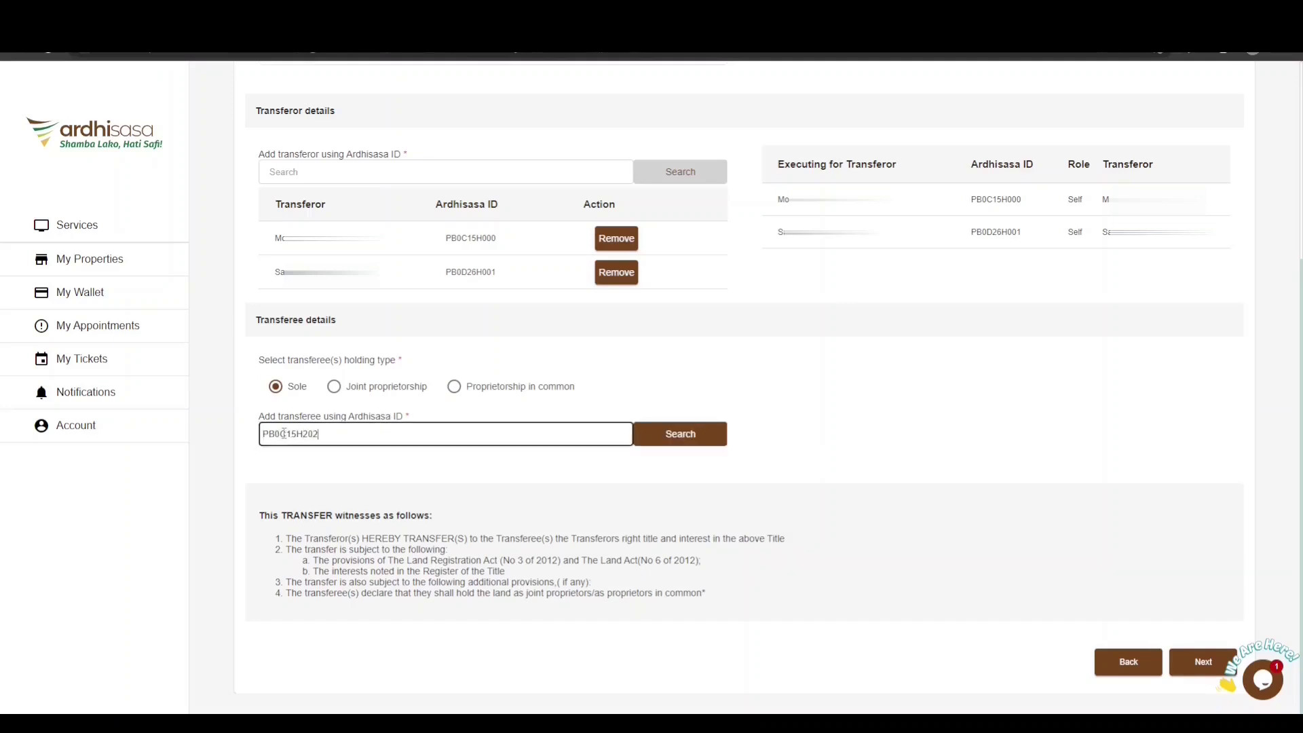
pyautogui.click(660, 443)
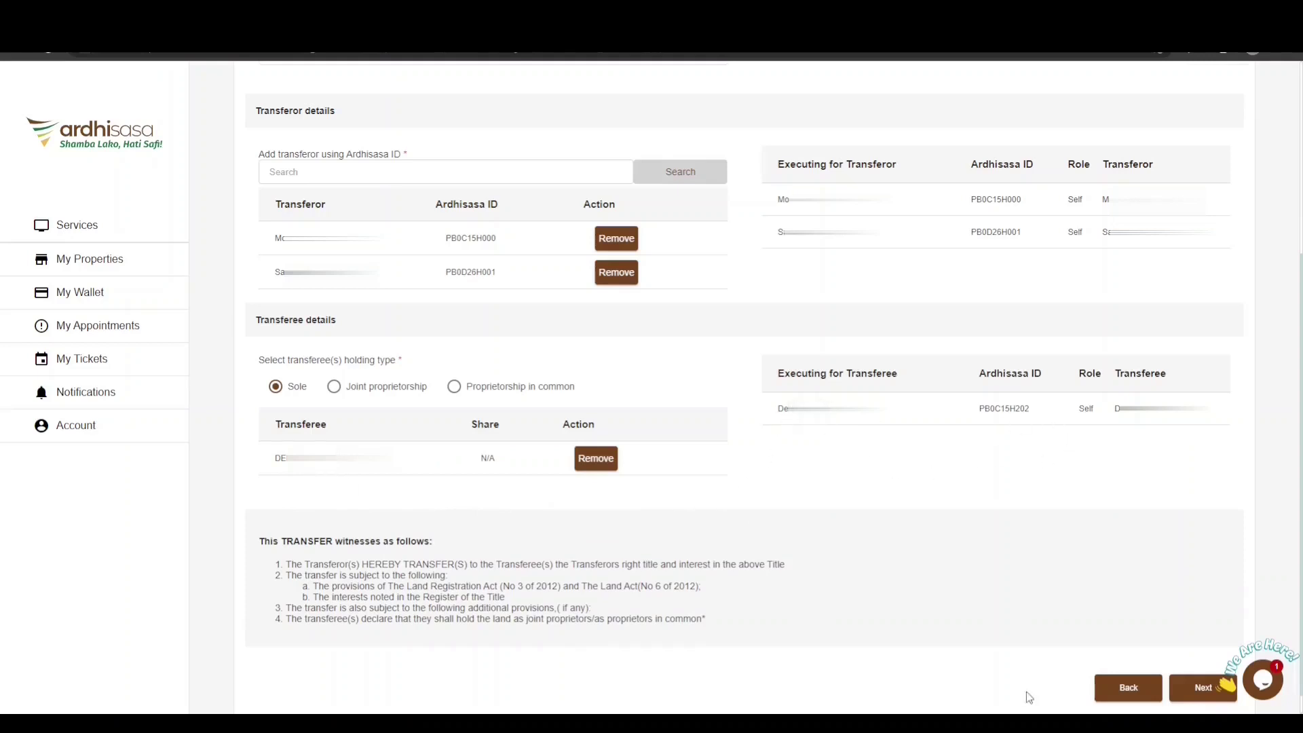
pyautogui.click(1201, 688)
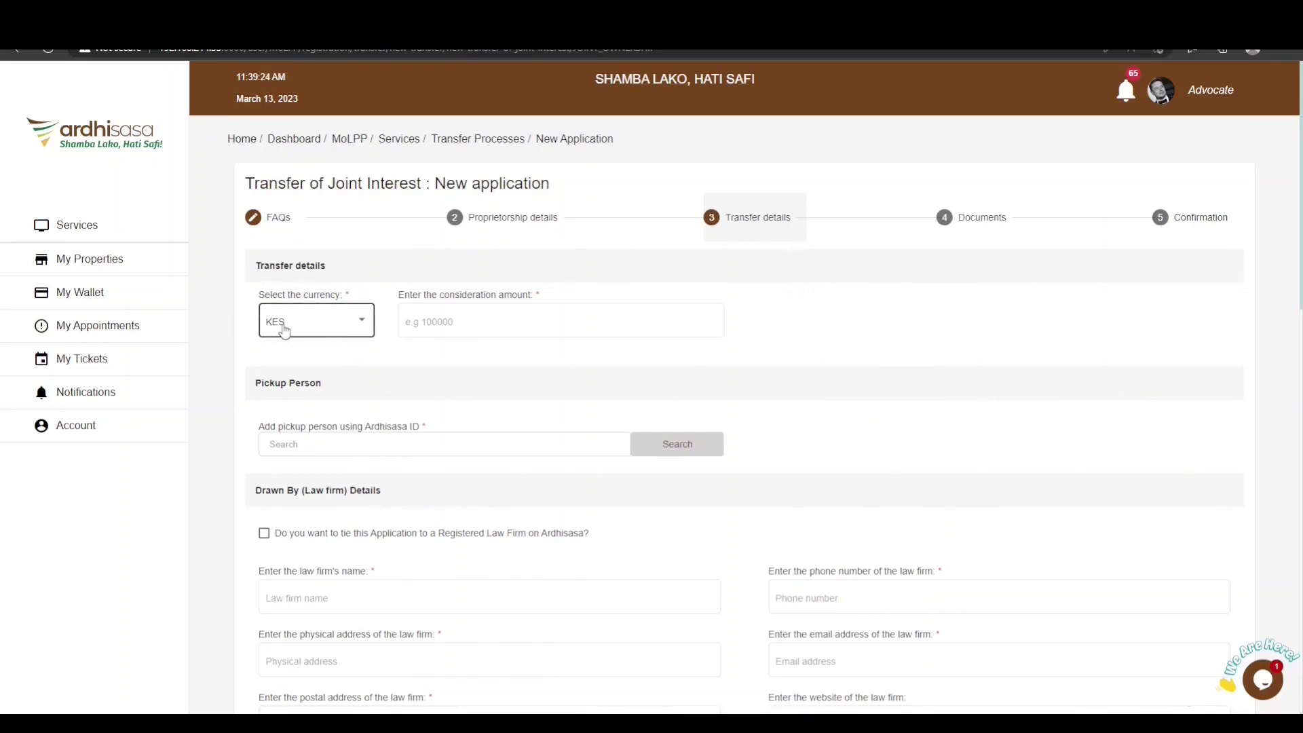
# - Enter a 7000000 consideration and add the pickup person found by their Ardhisasa ID
pyautogui.click(429, 322)
pyautogui.write('7000000')
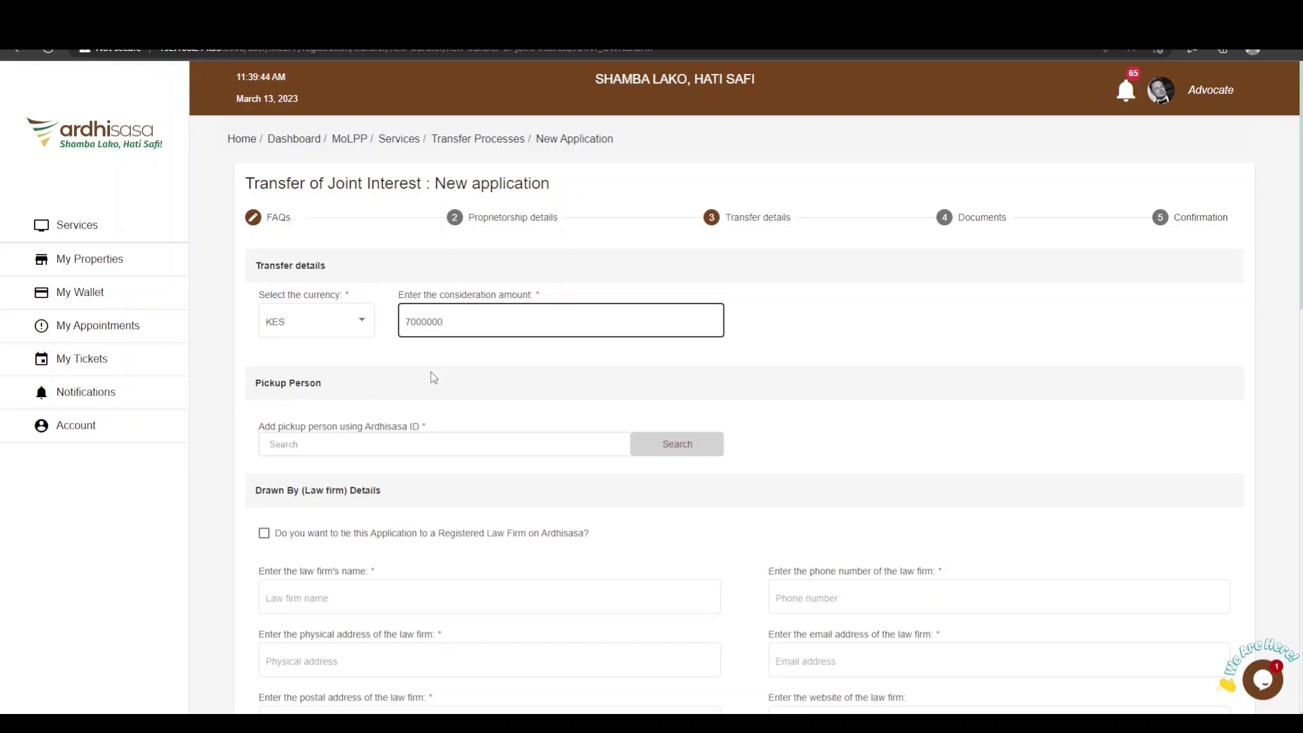
pyautogui.scroll(-1, 434, 378)
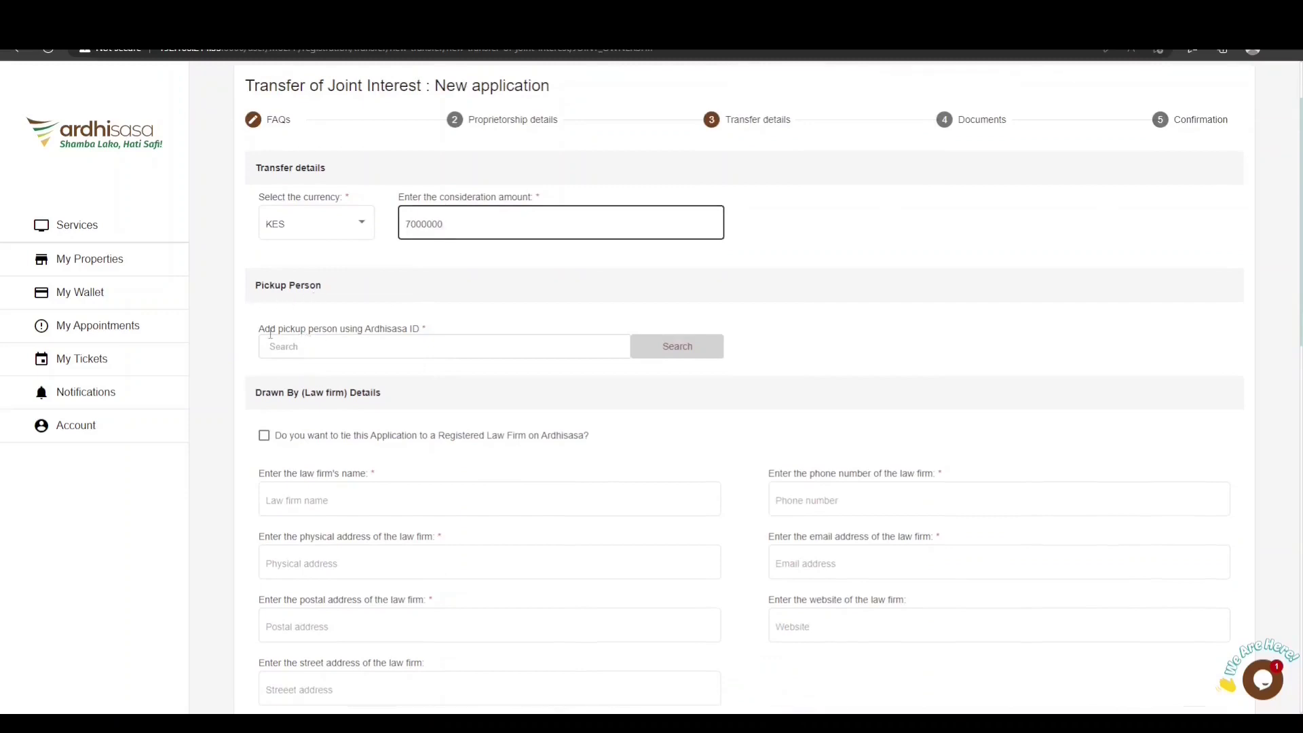
pyautogui.click(314, 348)
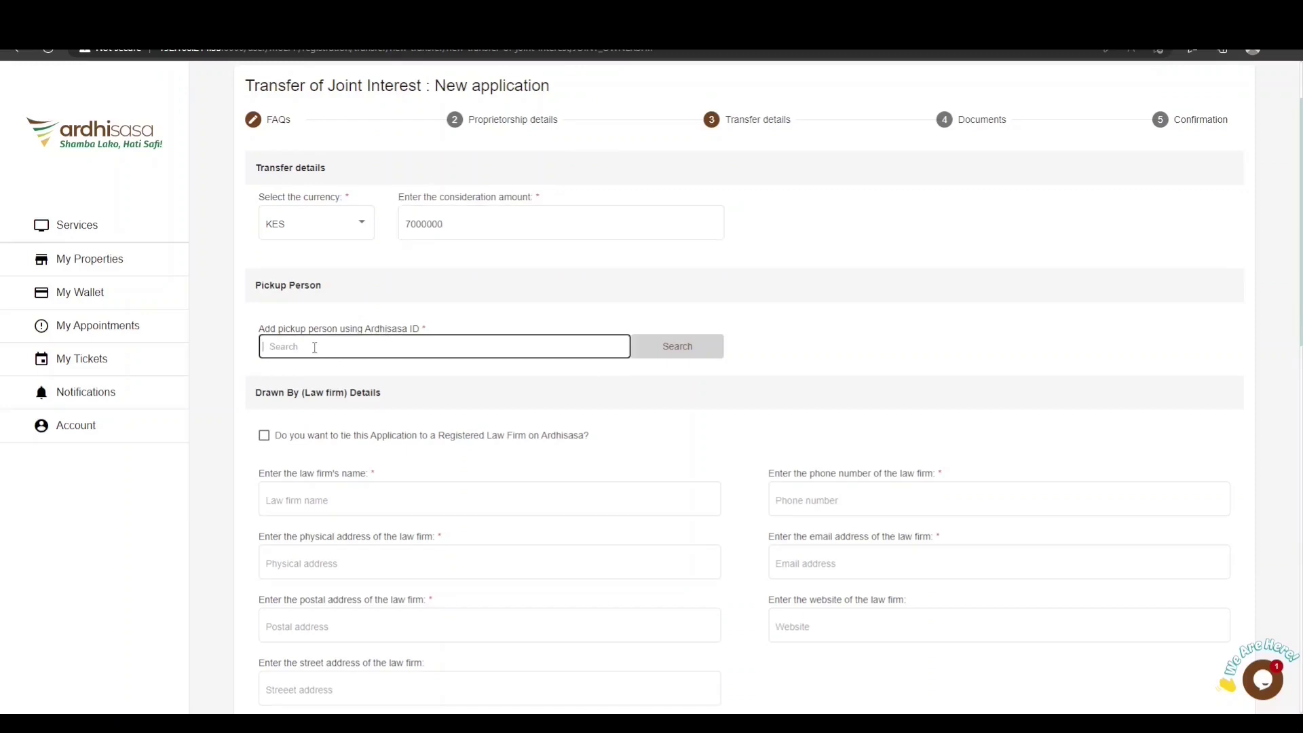
pyautogui.click(695, 353)
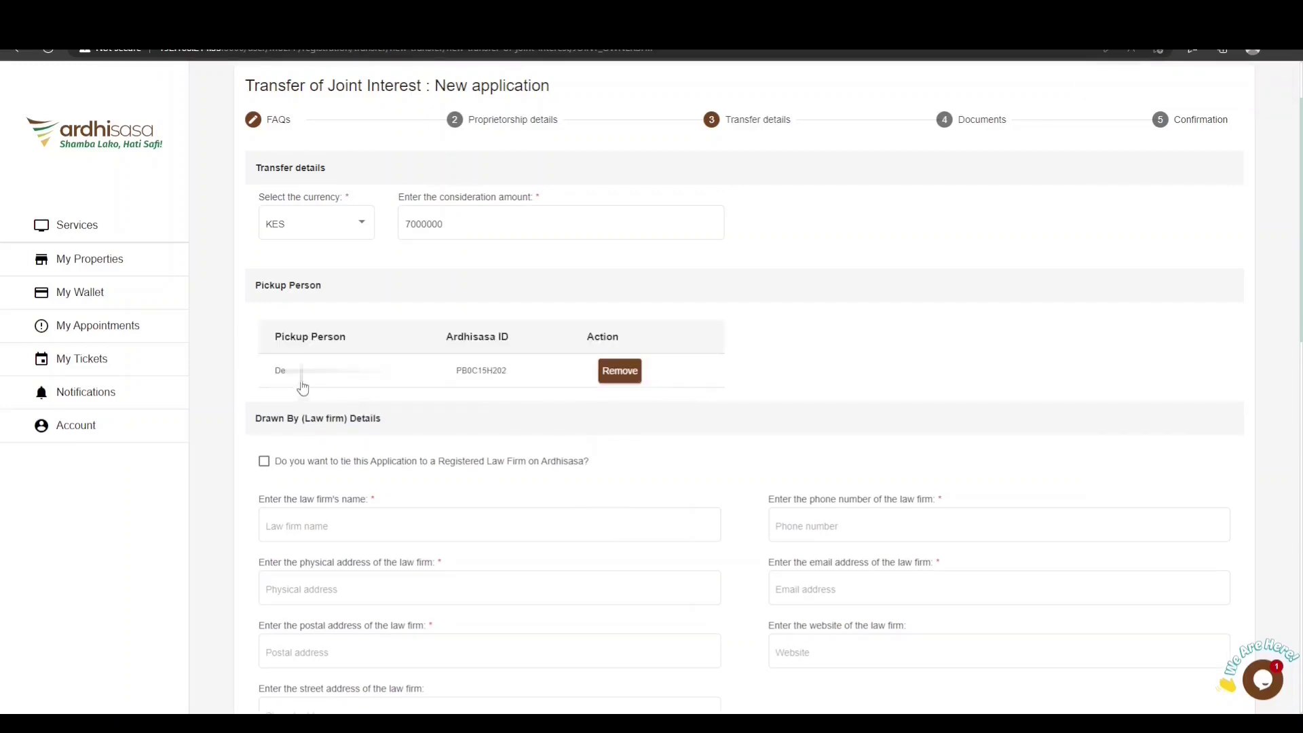
pyautogui.scroll(-3, 319, 384)
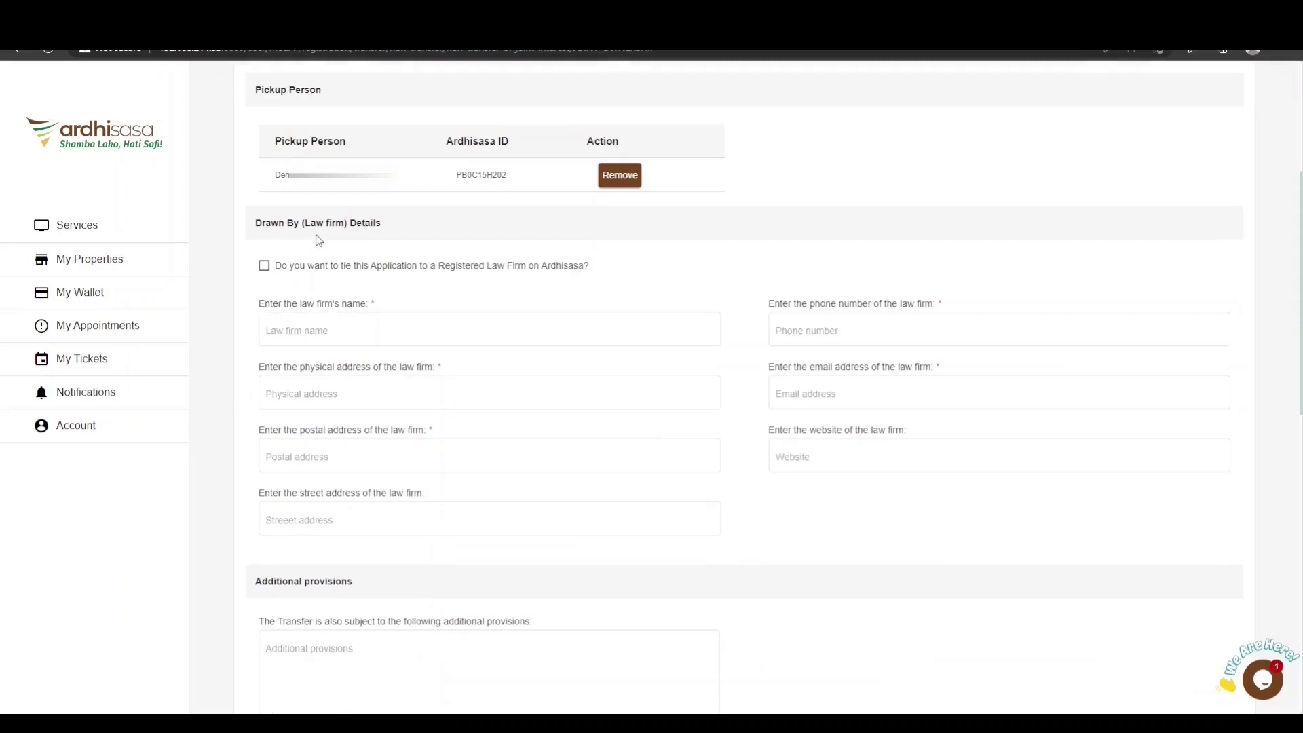
pyautogui.click(328, 331)
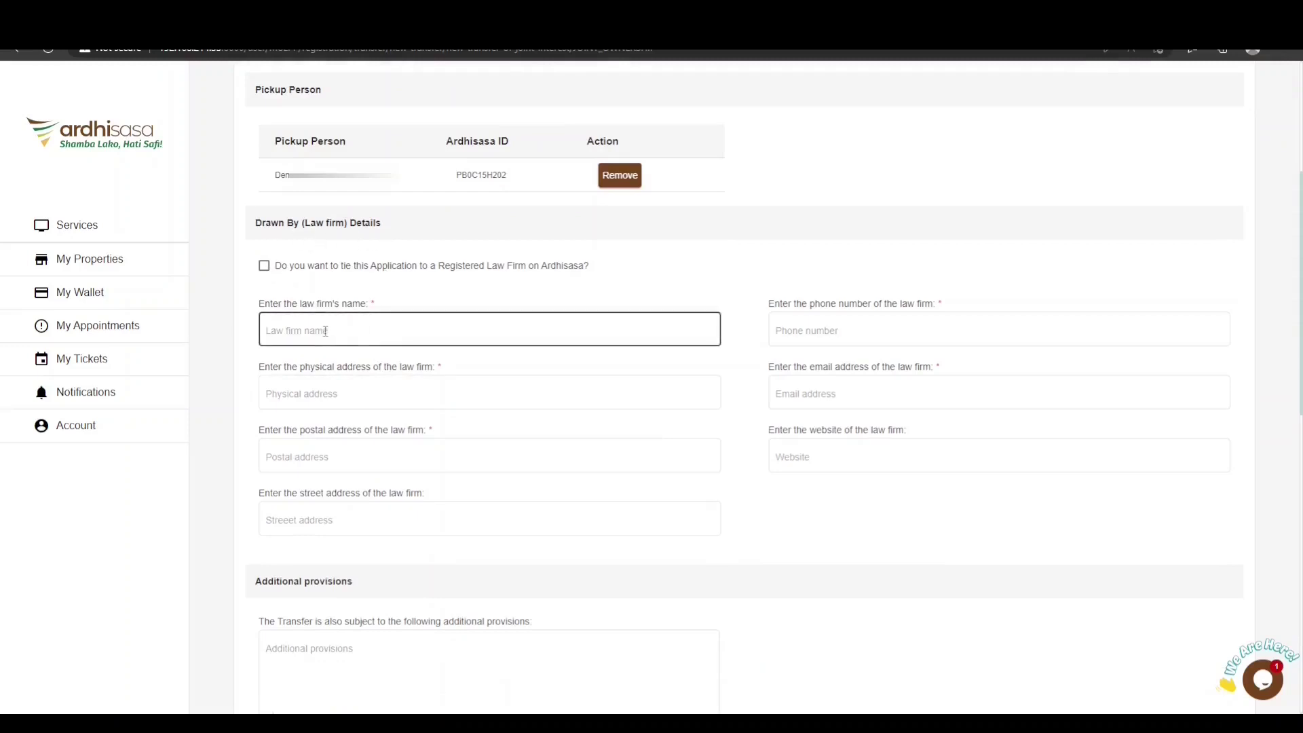
pyautogui.click(288, 283)
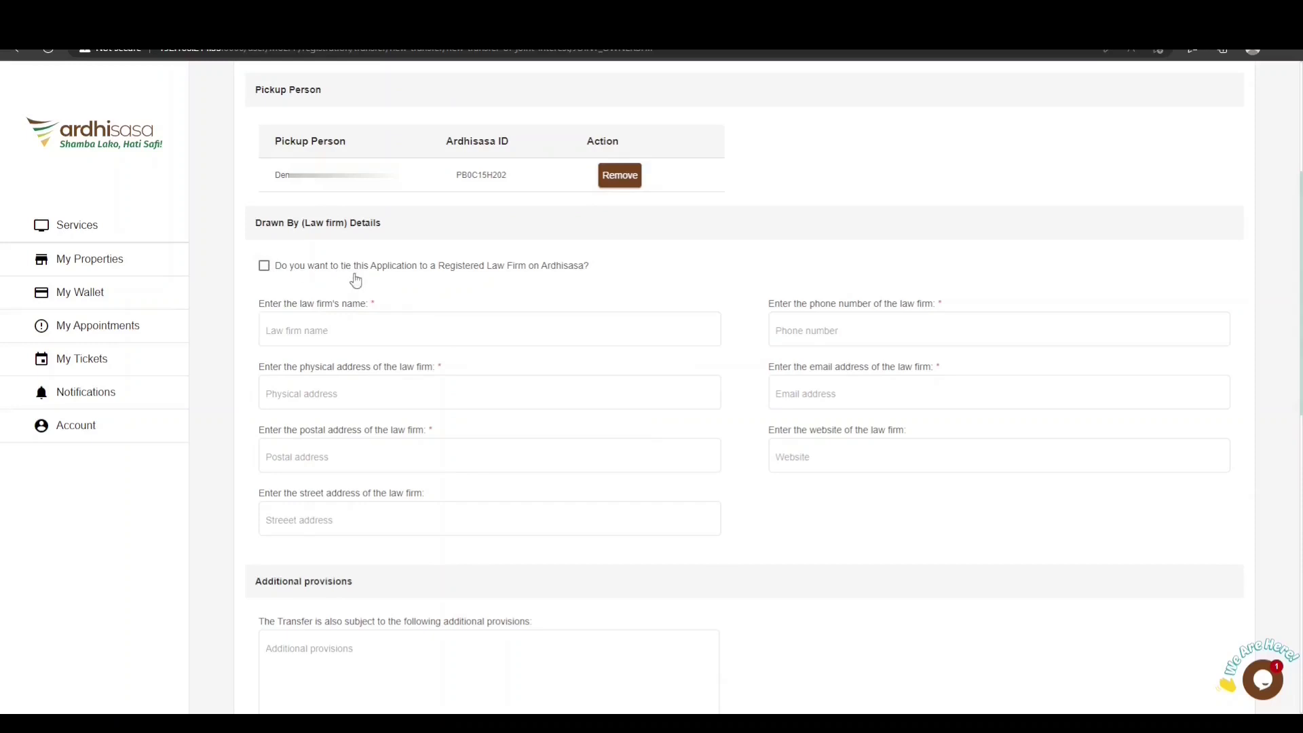
pyautogui.click(265, 269)
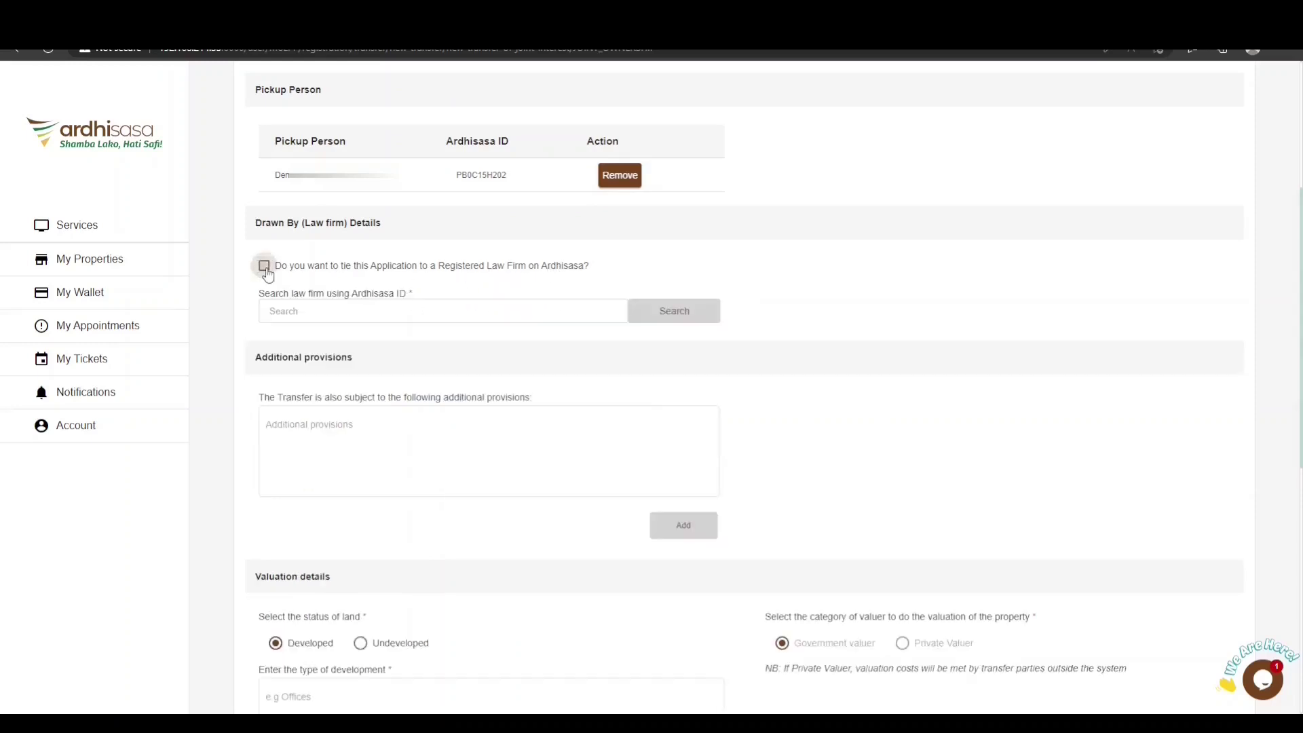
pyautogui.click(296, 311)
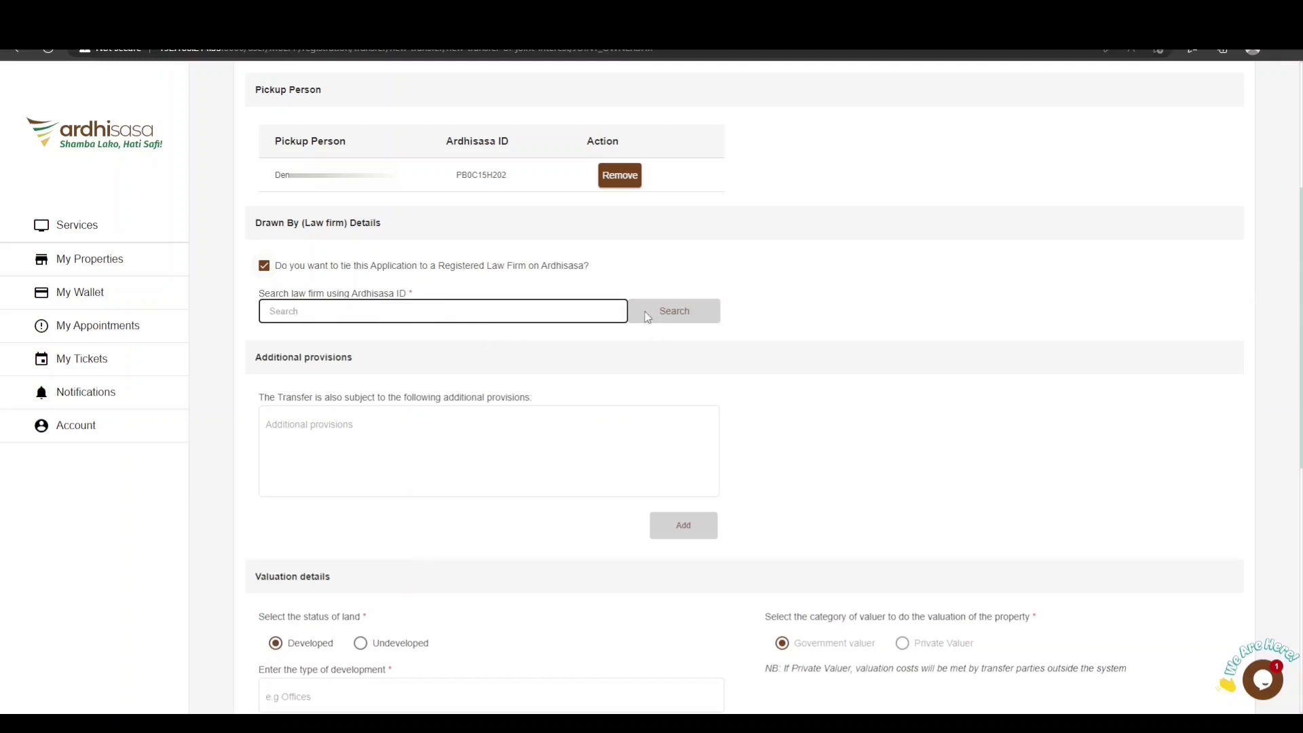
pyautogui.click(264, 266)
pyautogui.click(286, 335)
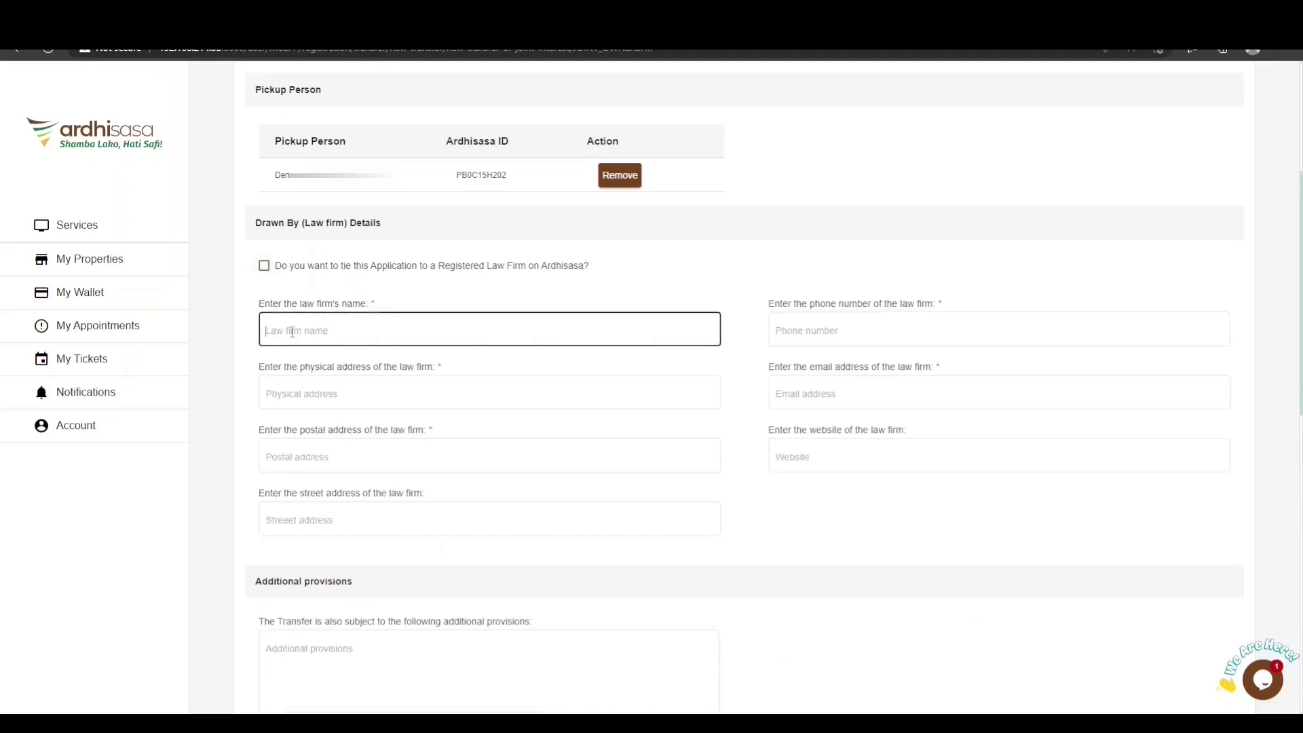
pyautogui.write('Ardhisasa Advocates')
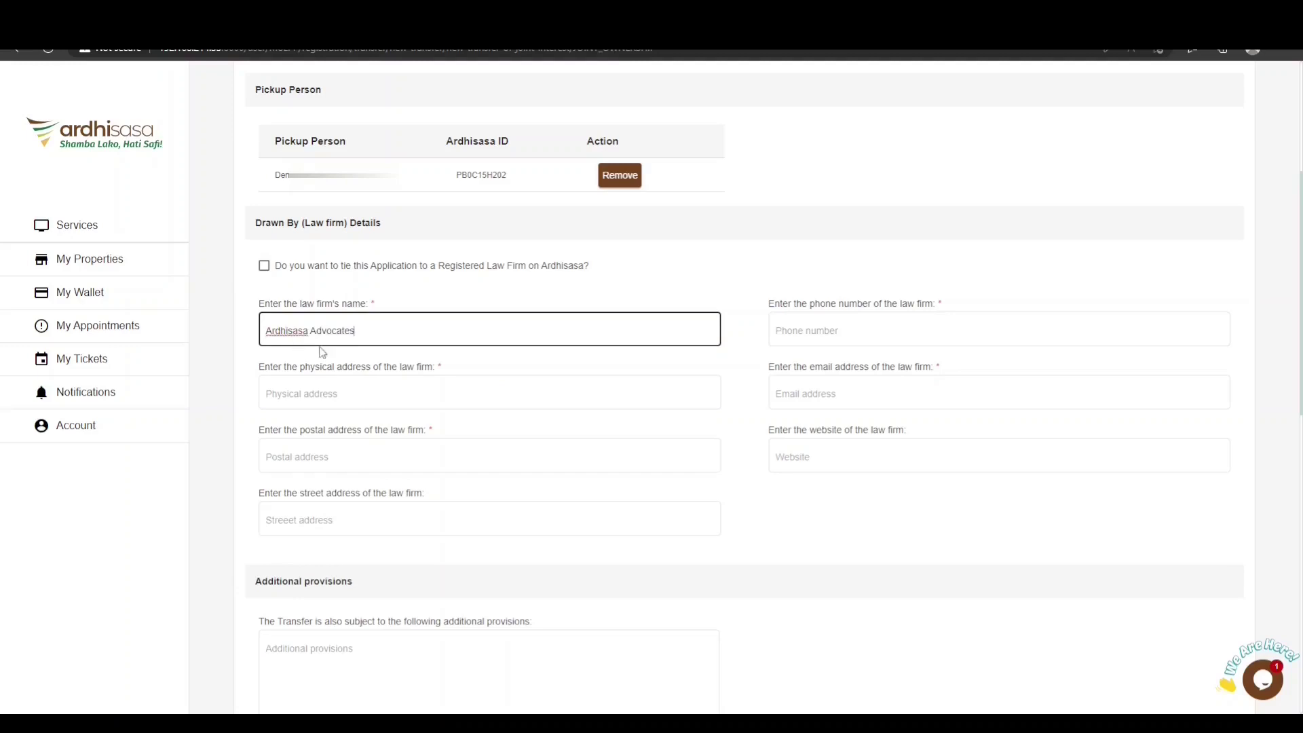
pyautogui.click(369, 395)
pyautogui.write('Ardhi House, Off Ngong Road')
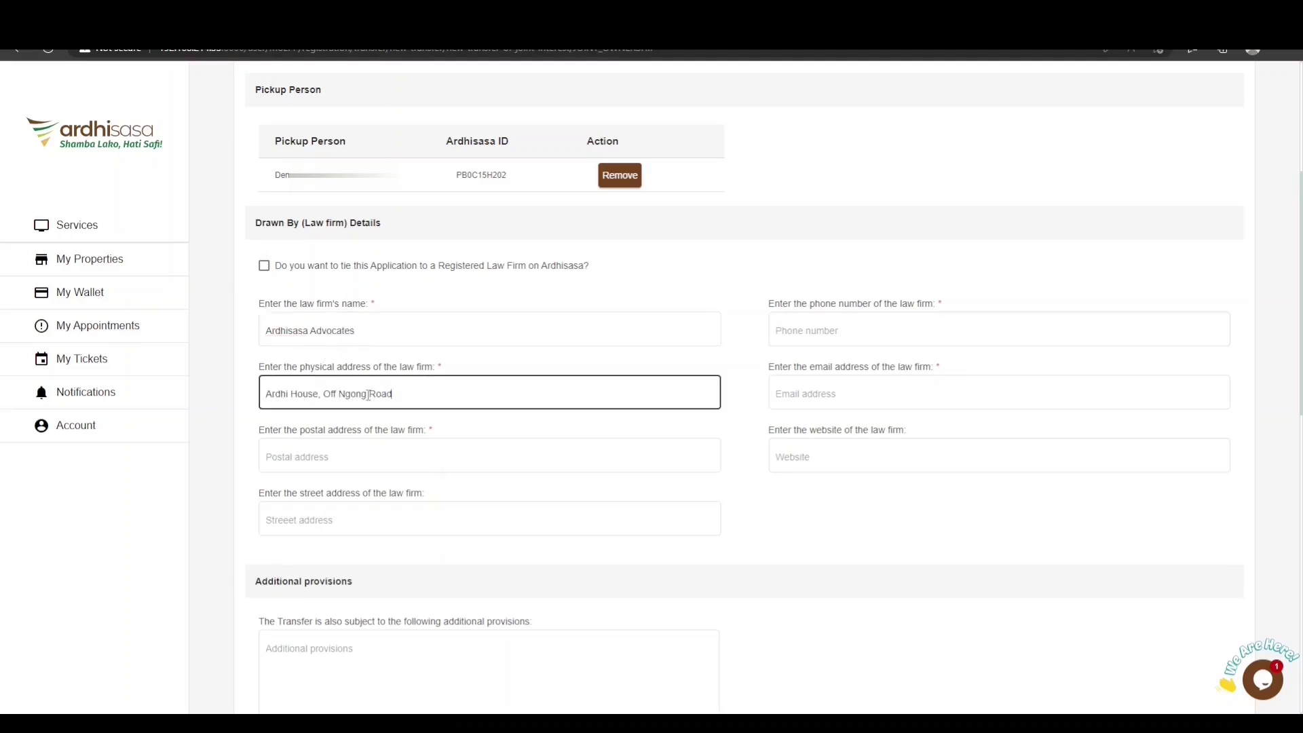
pyautogui.write(' Nairobi')
pyautogui.click(349, 456)
pyautogui.write('30450-00100')
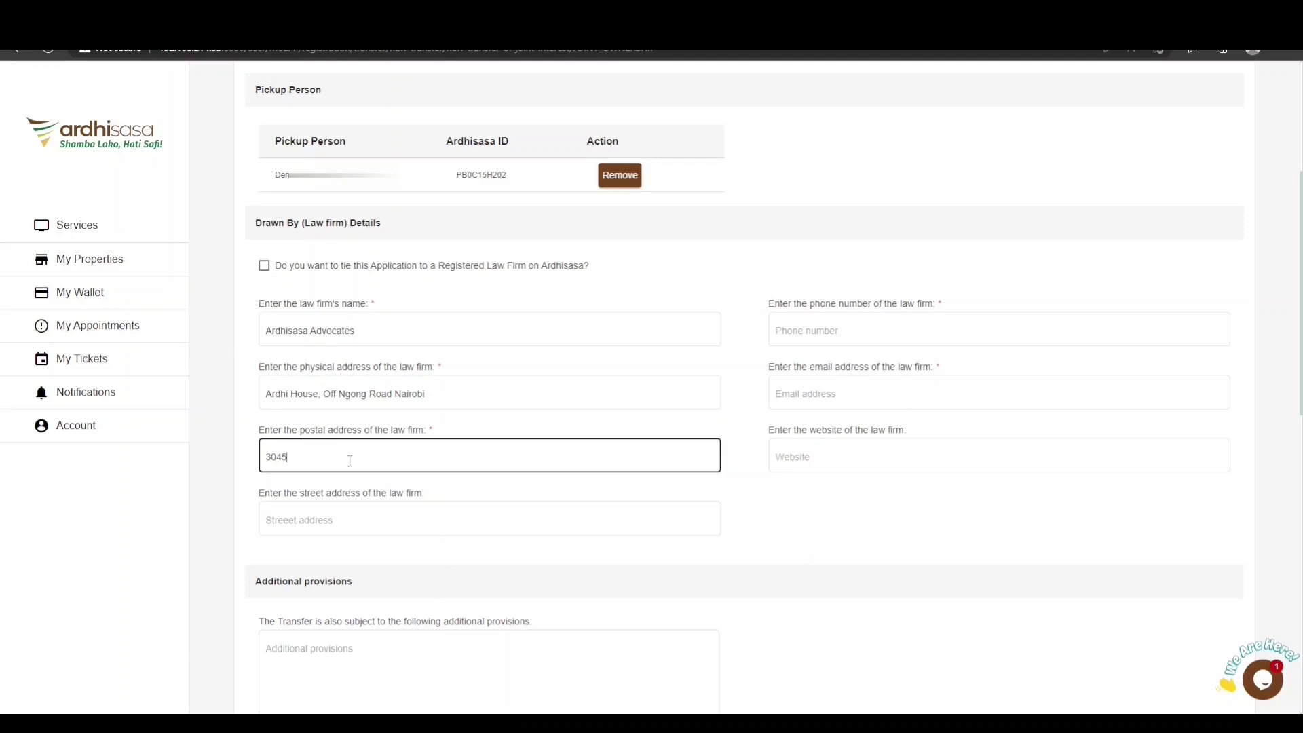
# - Fill in the law firm's phone number, email, website and street address
pyautogui.click(822, 329)
pyautogui.hotkey('ctrl', 'v')
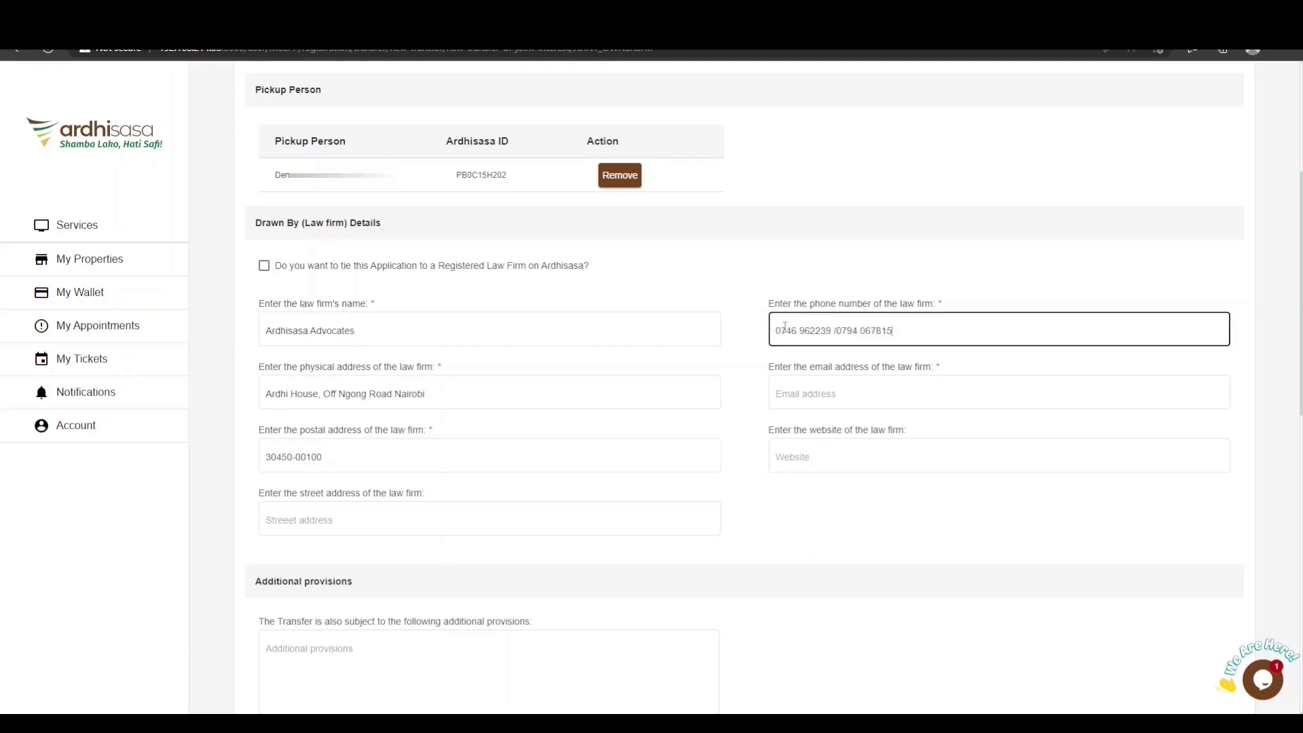
pyautogui.click(822, 393)
pyautogui.hotkey('ctrl', 'v')
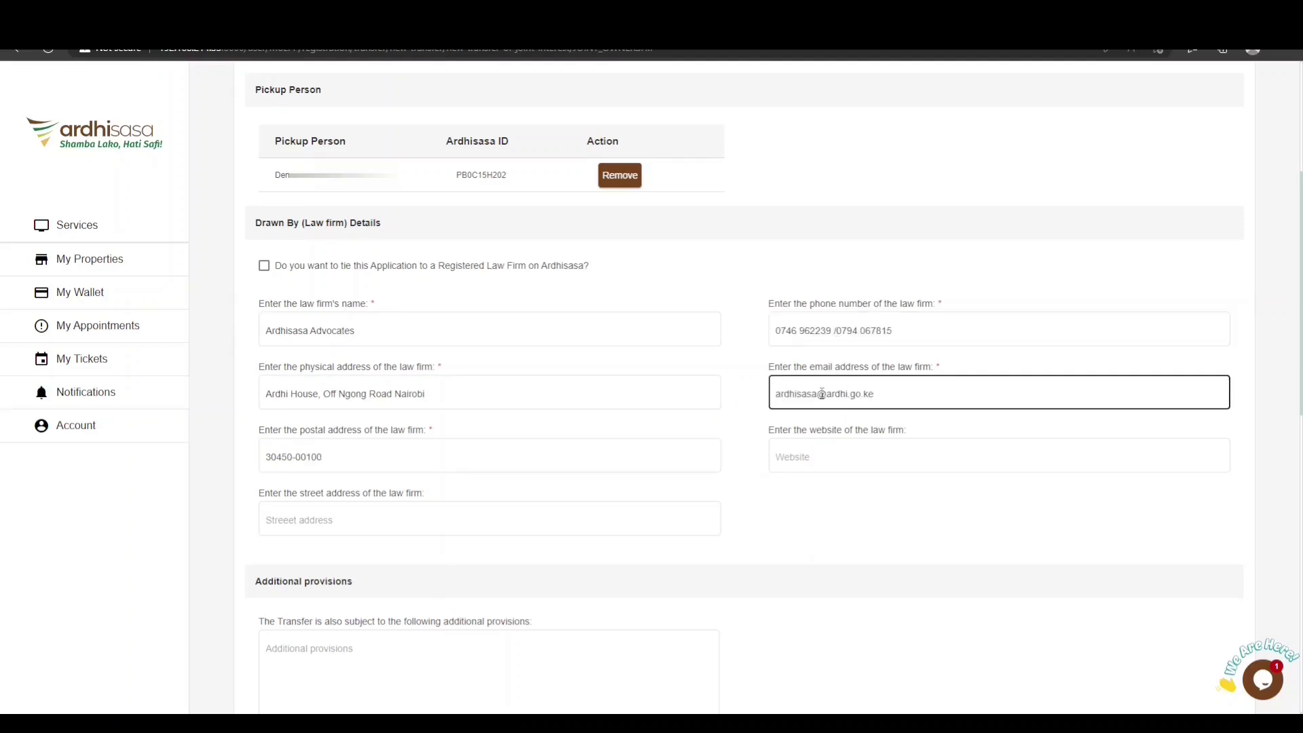
pyautogui.click(823, 453)
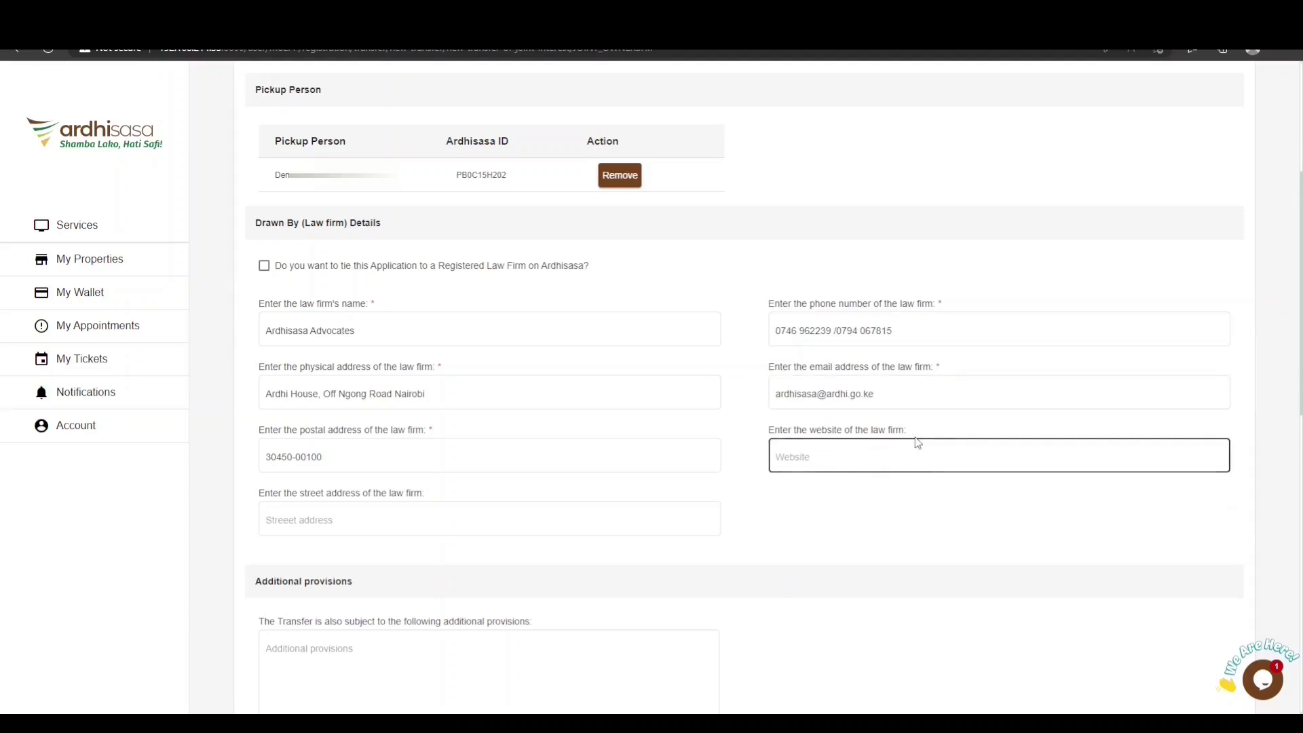
pyautogui.click(866, 497)
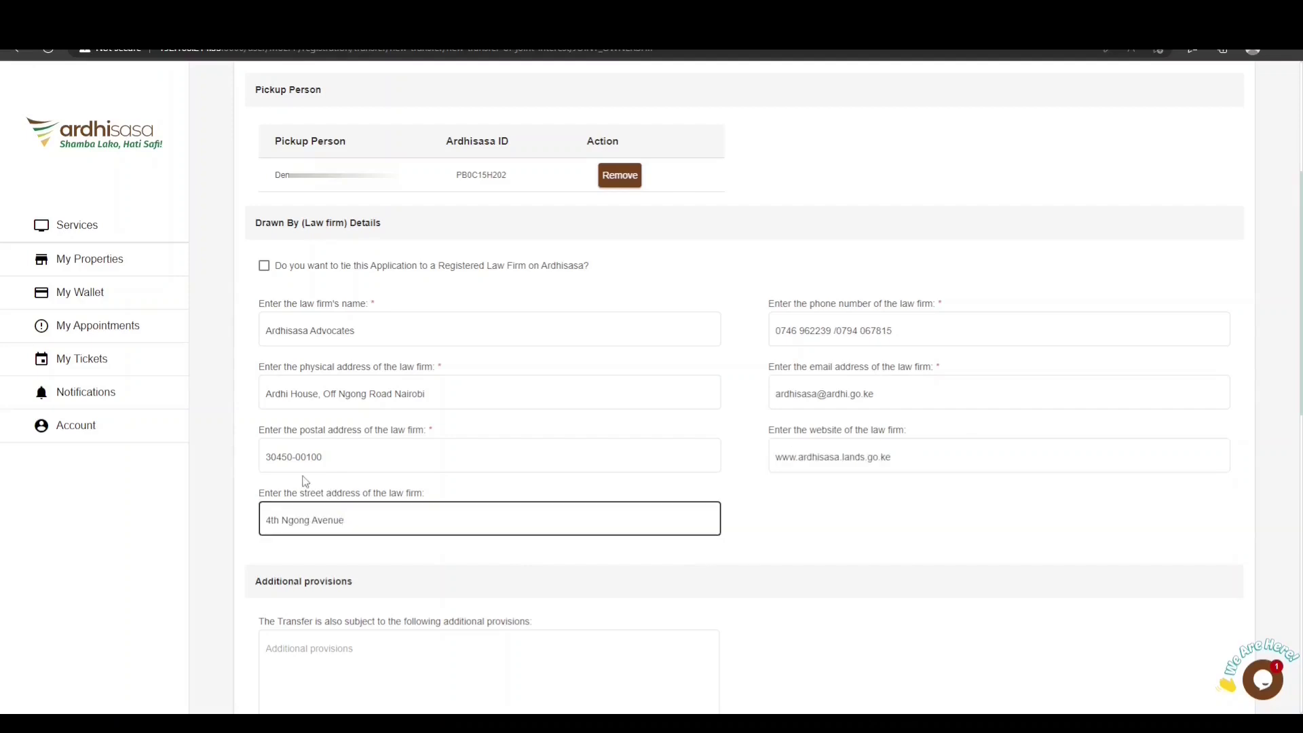
pyautogui.scroll(-4, 305, 481)
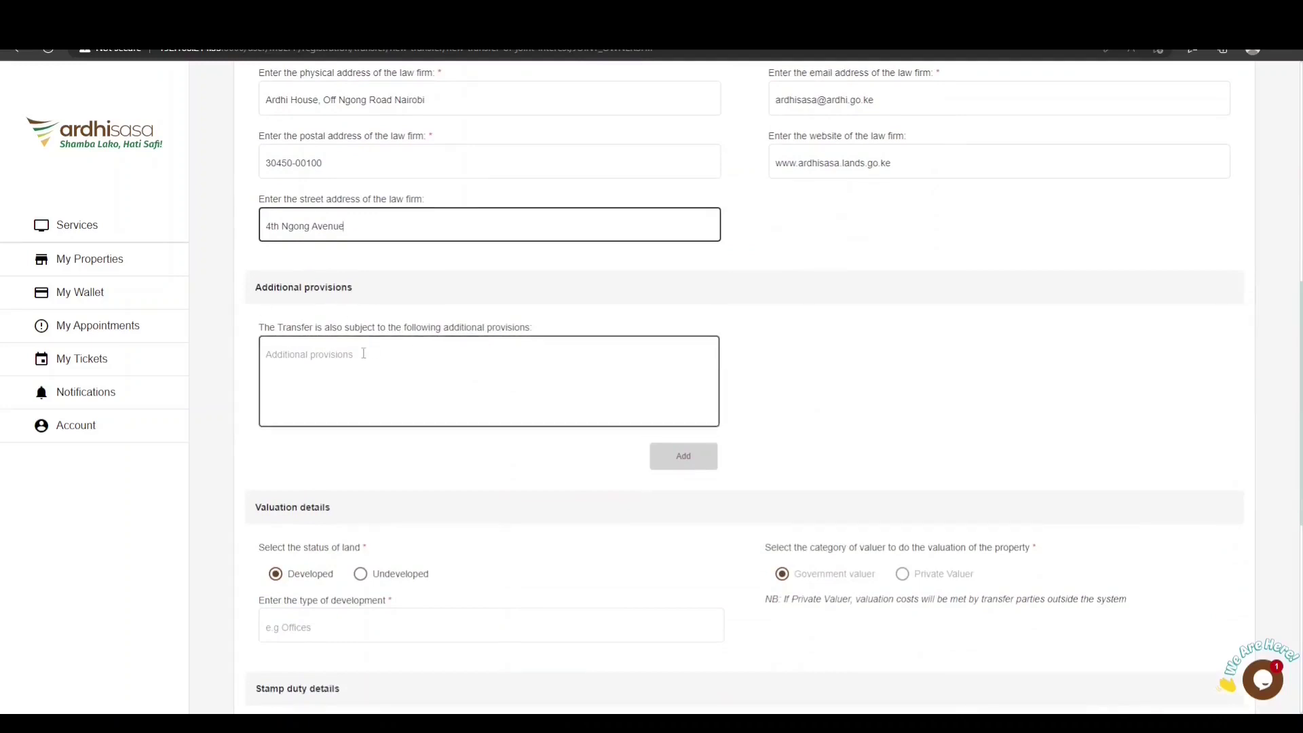
# - Mark the land as Developed with 'offices' as the type of development
pyautogui.click(318, 358)
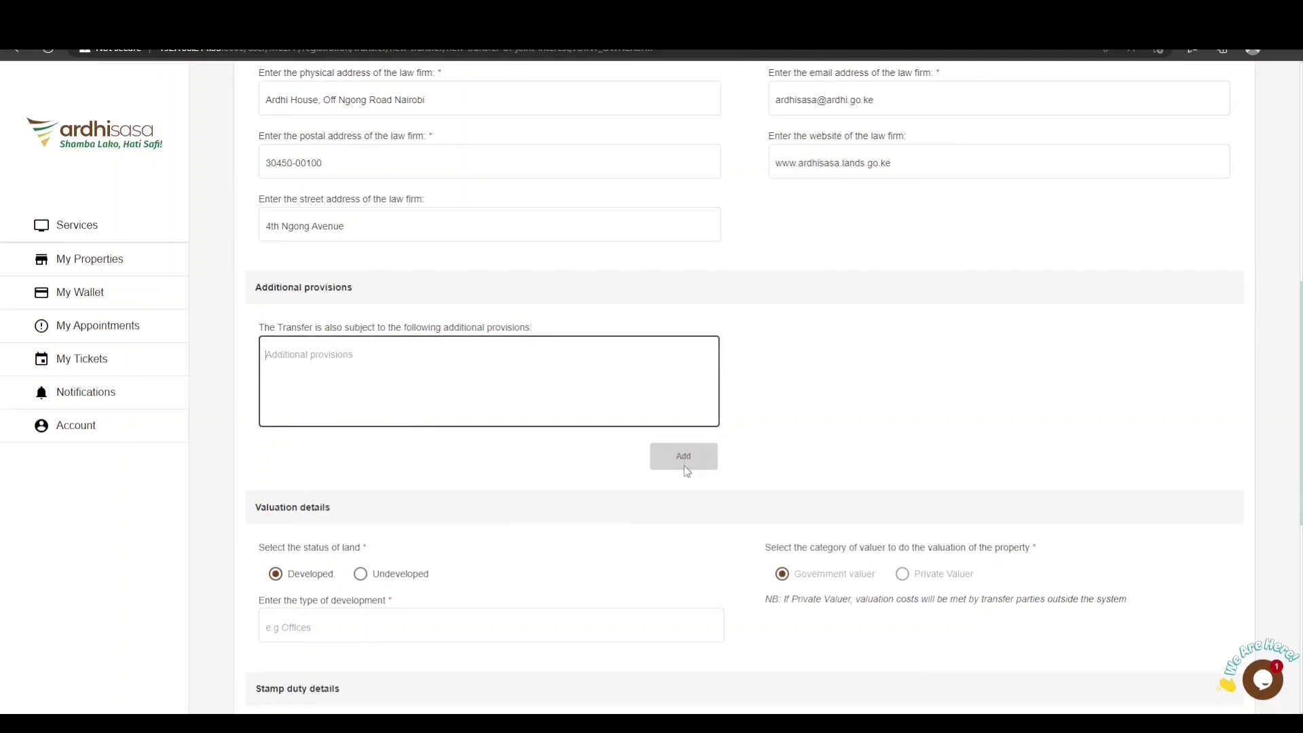
pyautogui.scroll(-4, 686, 468)
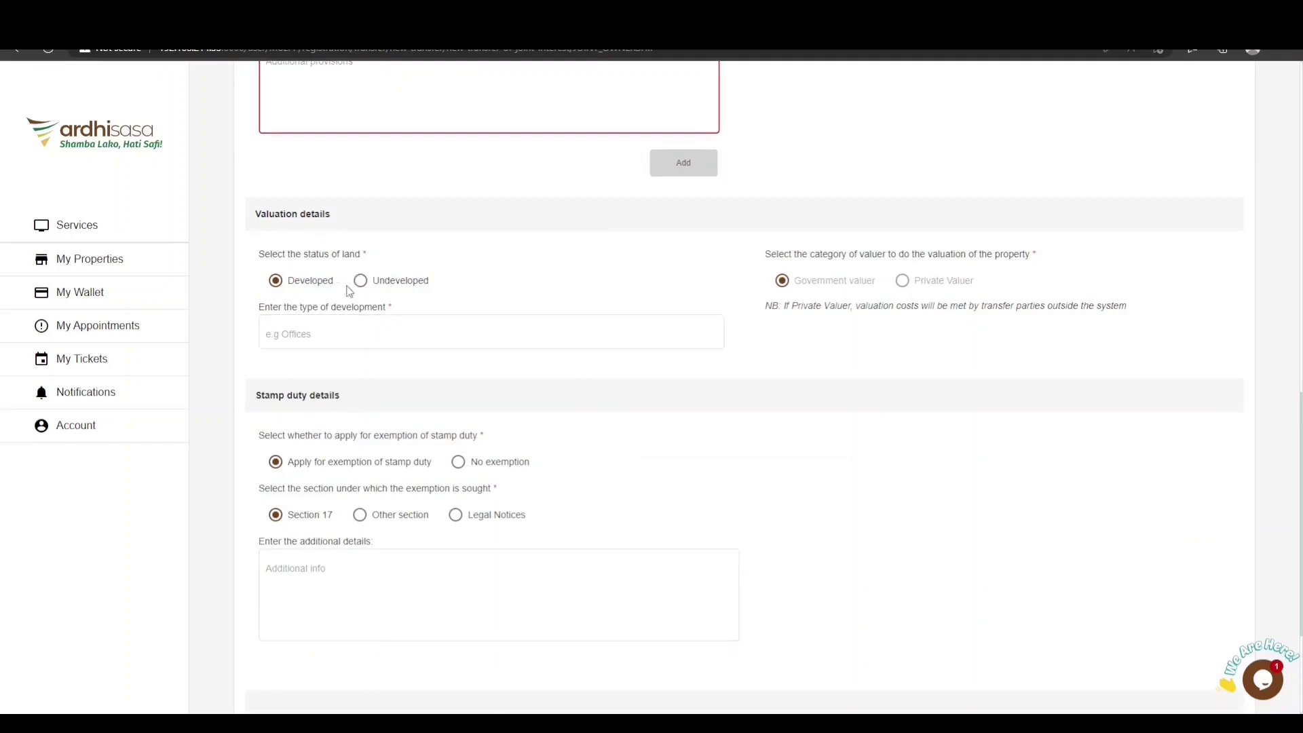
pyautogui.click(362, 282)
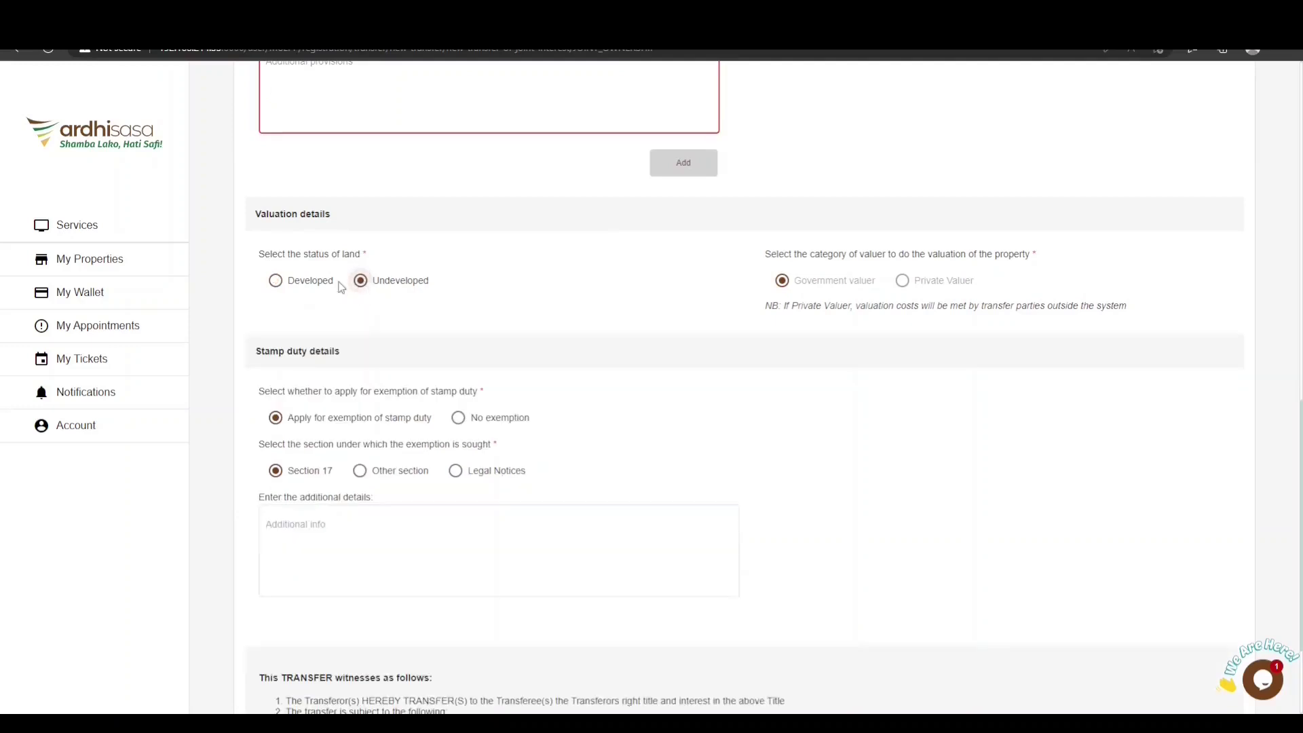
pyautogui.click(277, 282)
pyautogui.click(312, 333)
pyautogui.write('offices')
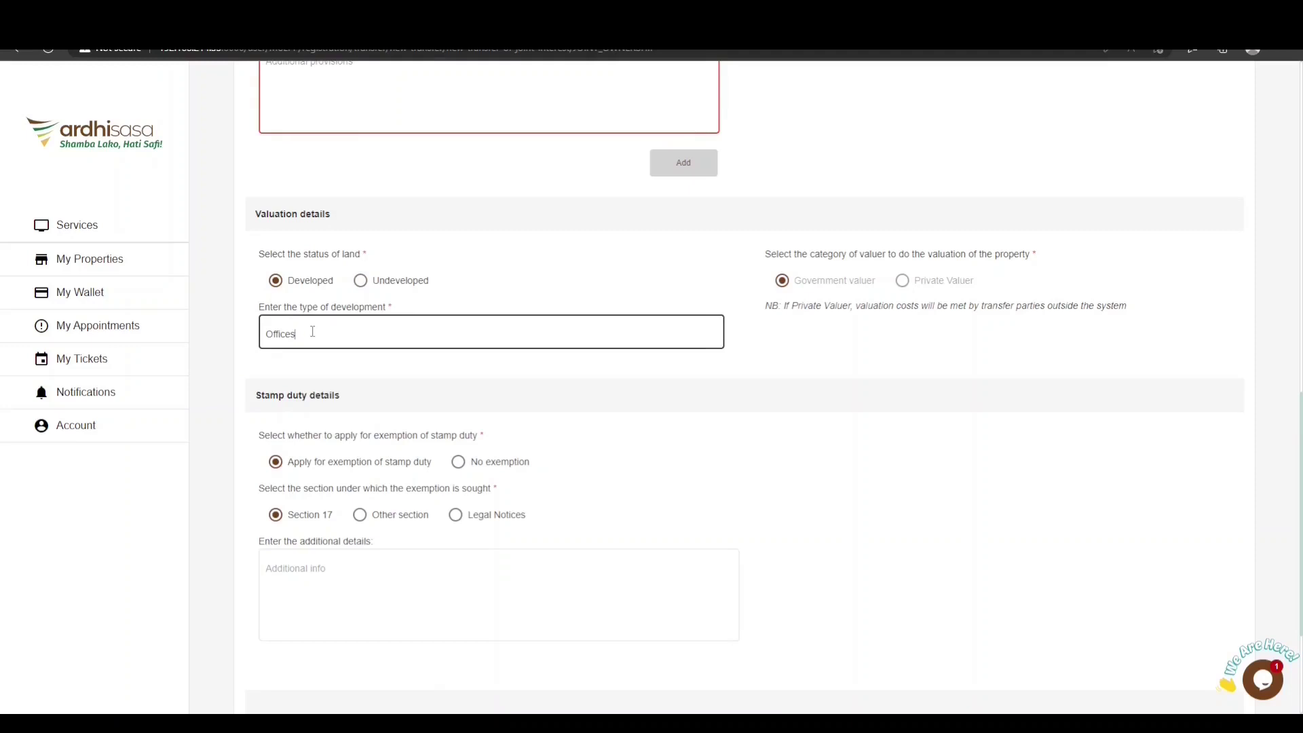
# - Keep the stamp duty exemption application under Section 17 instead of no exemption
pyautogui.scroll(-3, 312, 331)
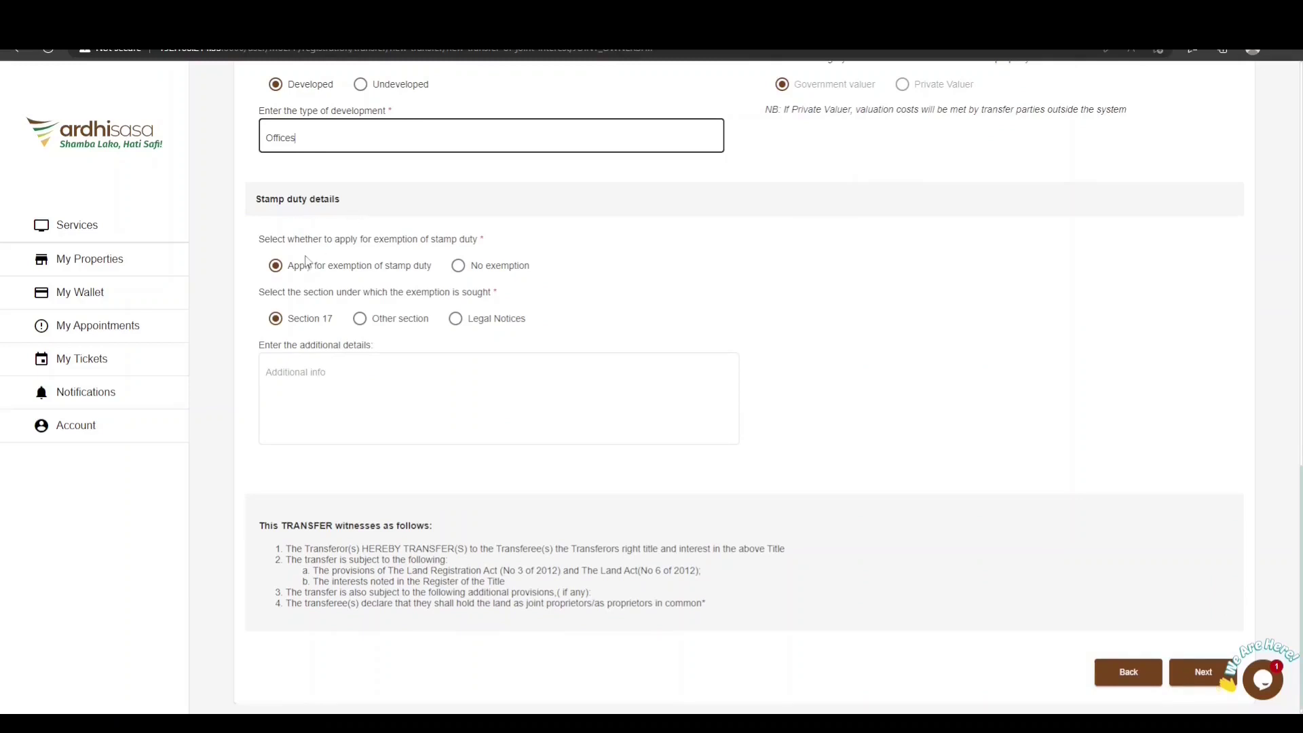
pyautogui.click(458, 266)
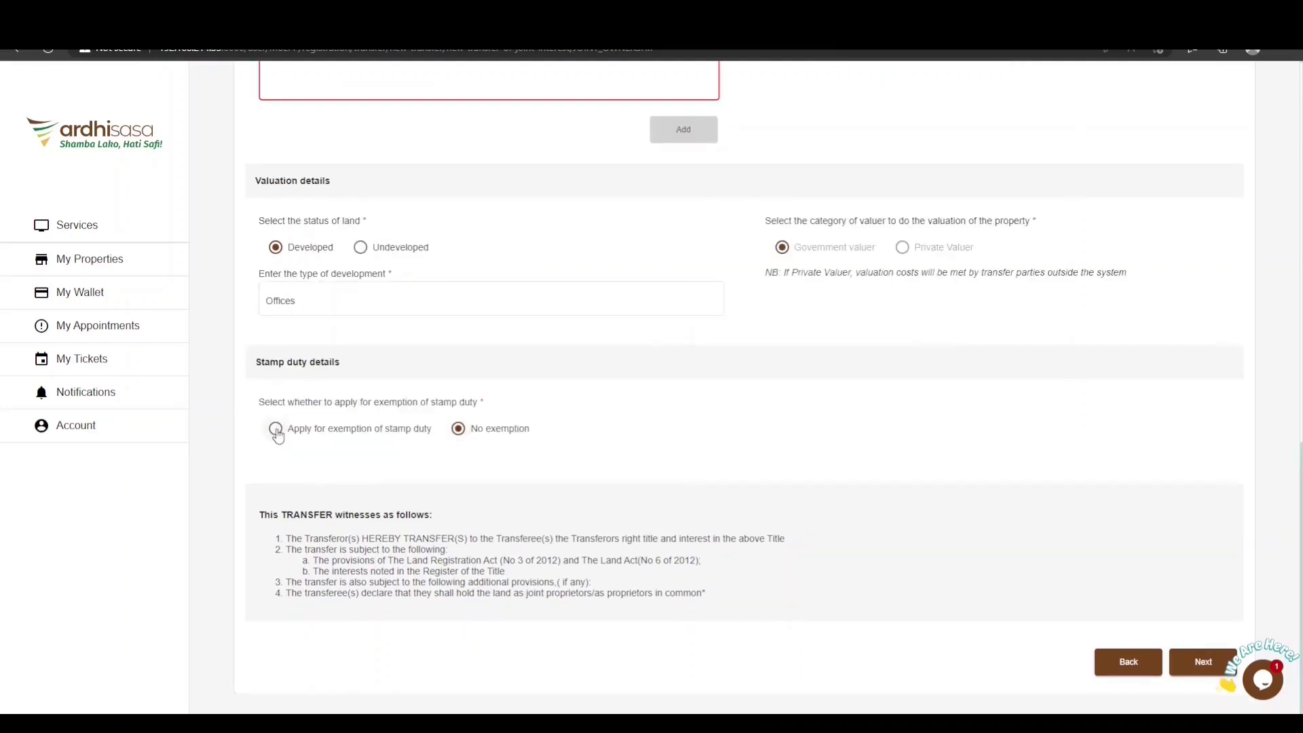
pyautogui.click(275, 429)
pyautogui.scroll(-3, 318, 463)
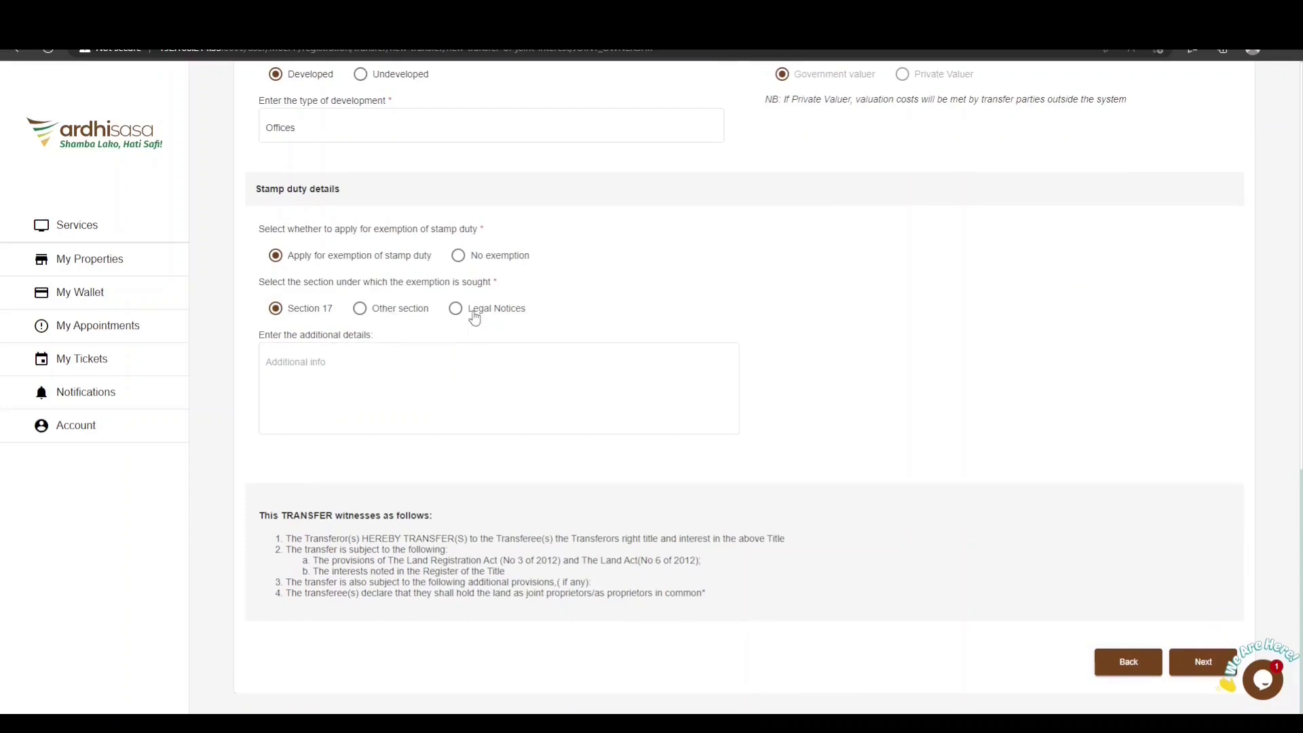
pyautogui.click(295, 365)
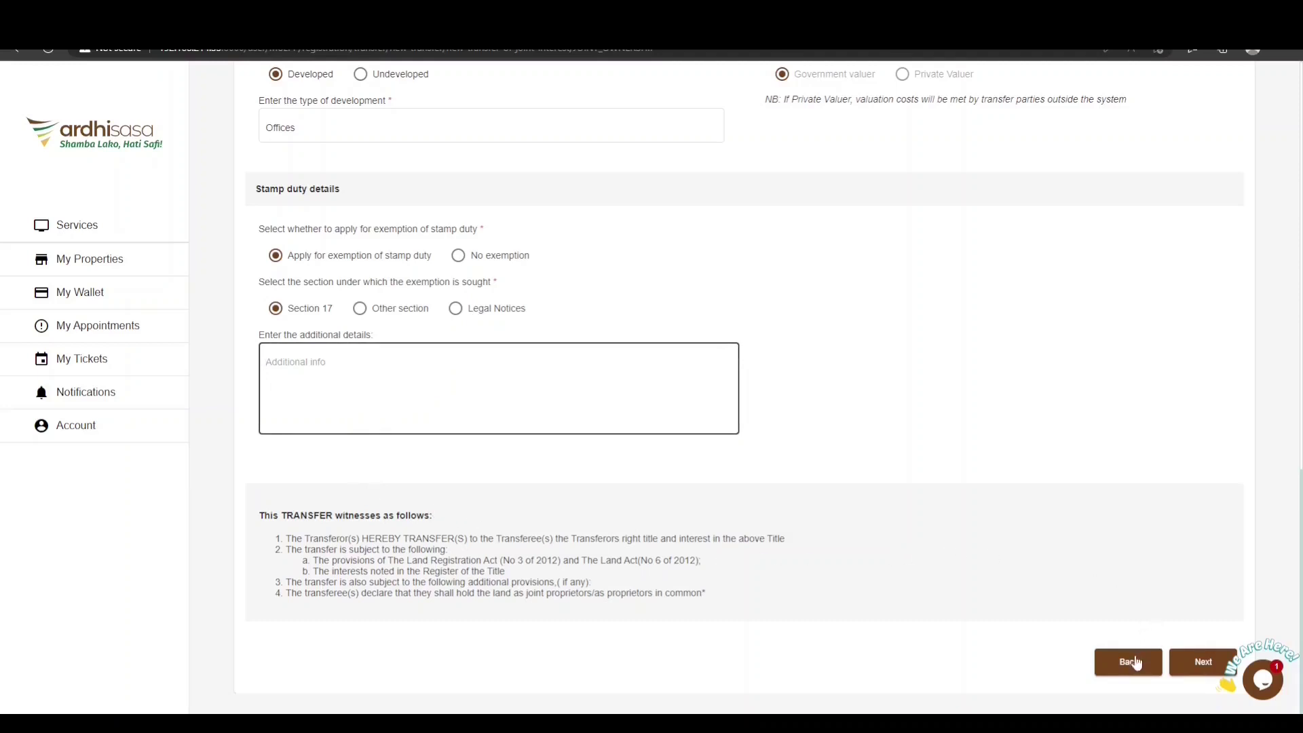
# - On the Documents step, attach Spousal consent.pdf and adjudication of stamp duty.pdf, adding no extra document
pyautogui.click(1197, 663)
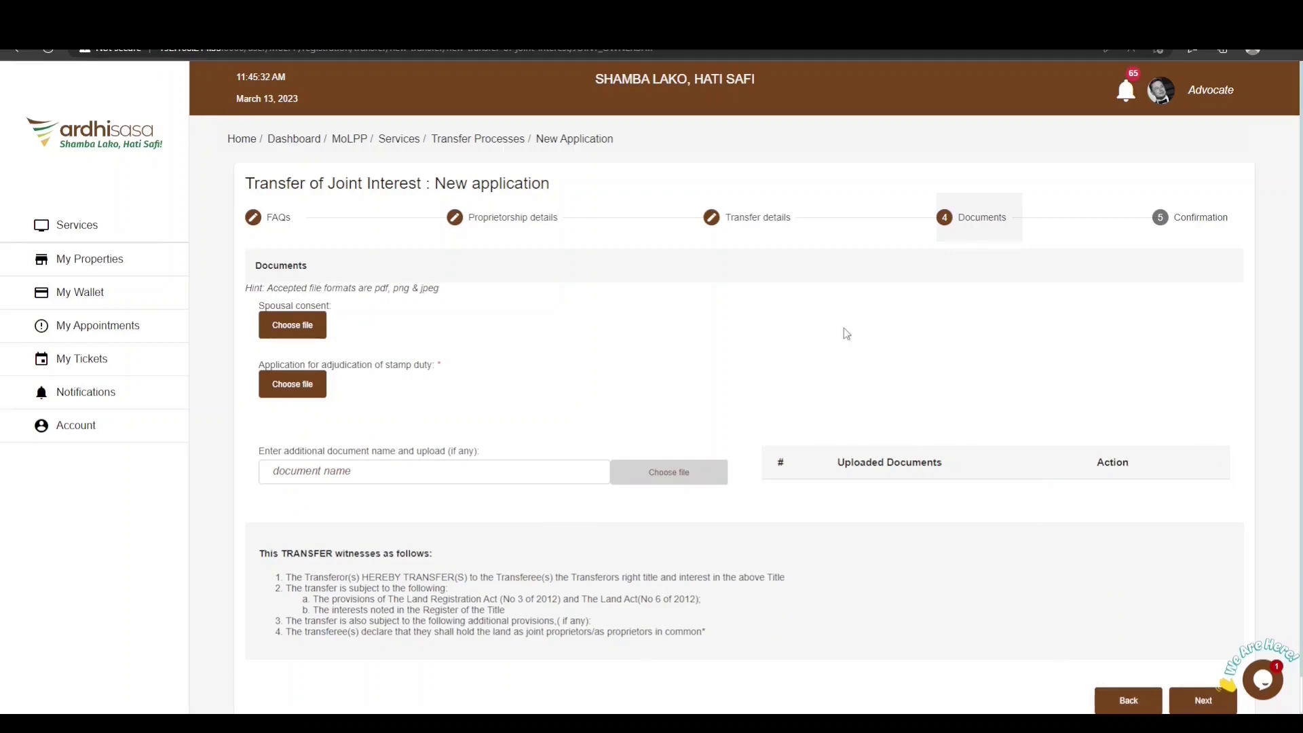
pyautogui.click(968, 235)
pyautogui.click(303, 337)
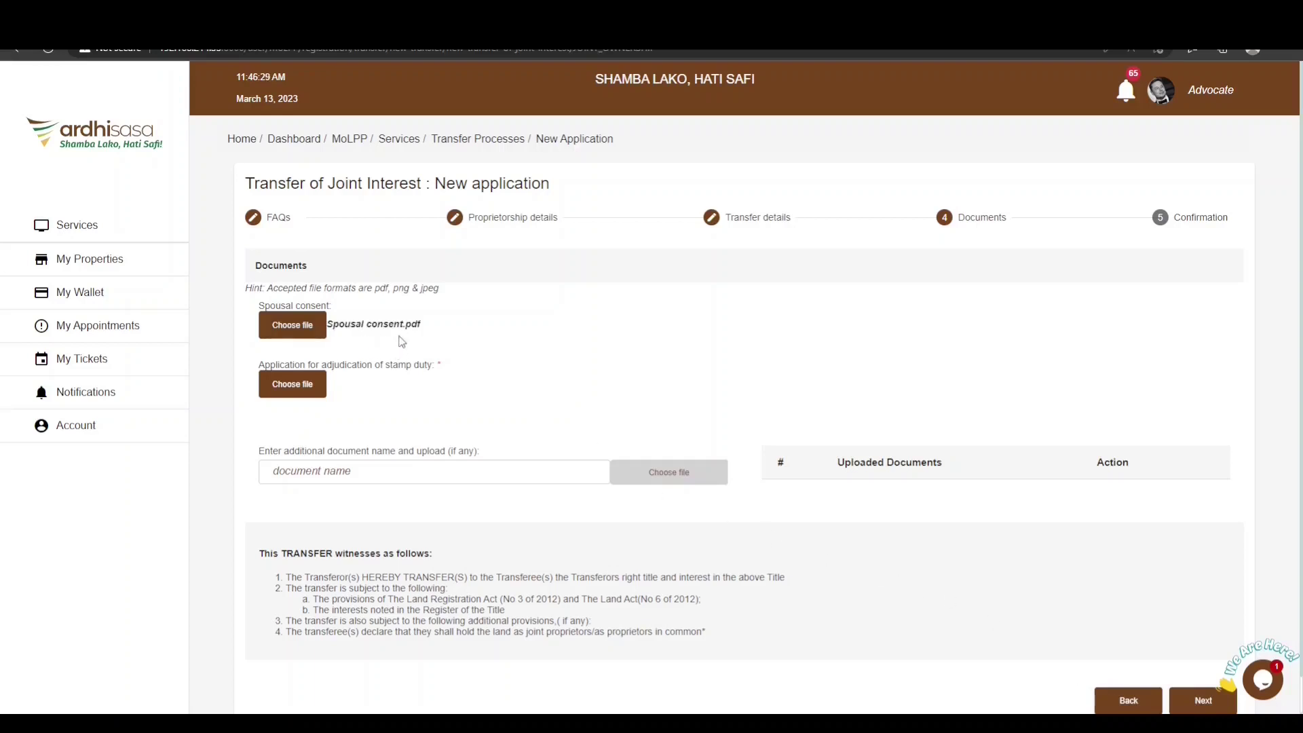
pyautogui.click(295, 384)
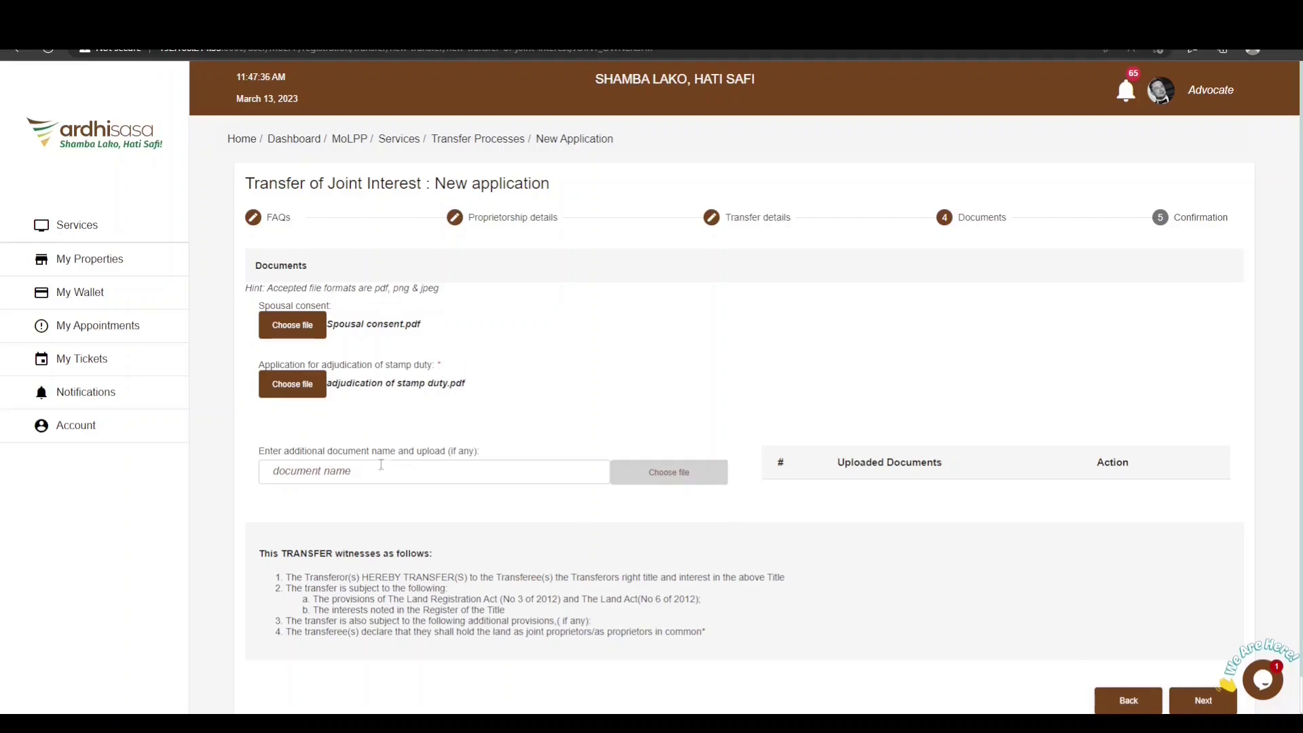
pyautogui.click(311, 472)
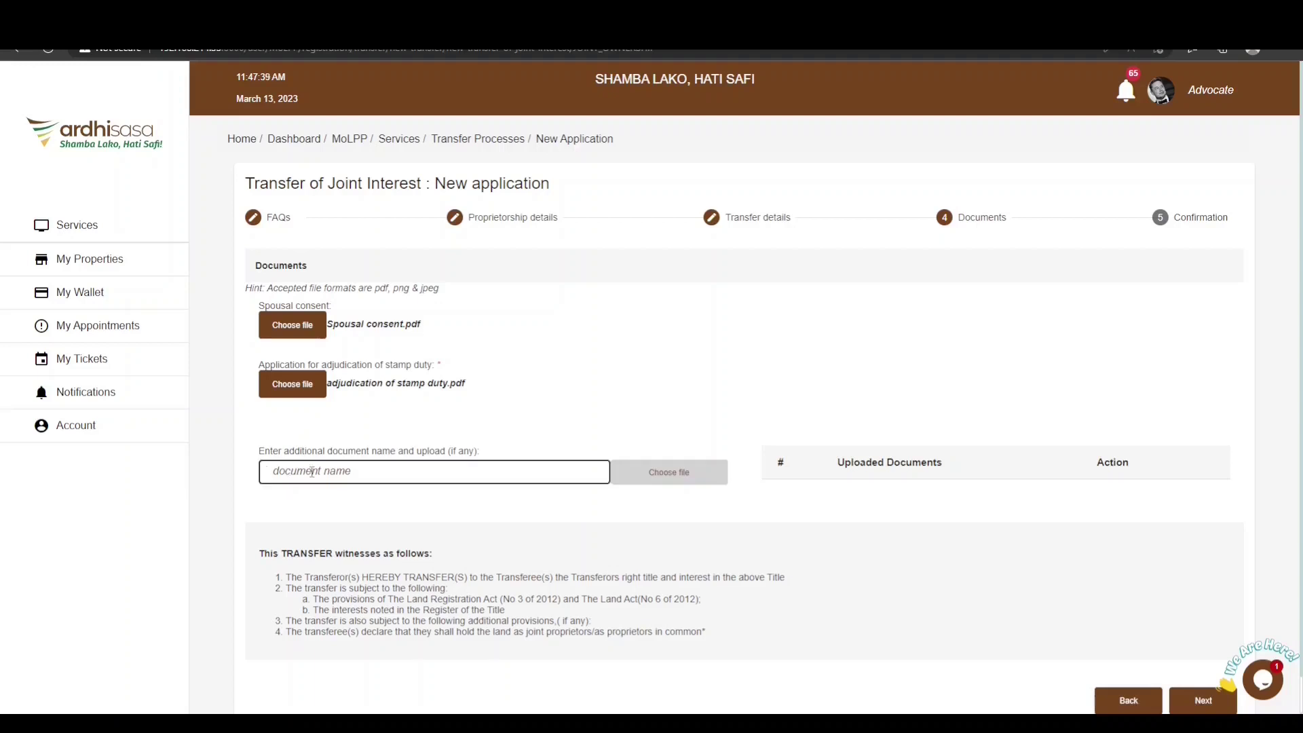
pyautogui.write('doc')
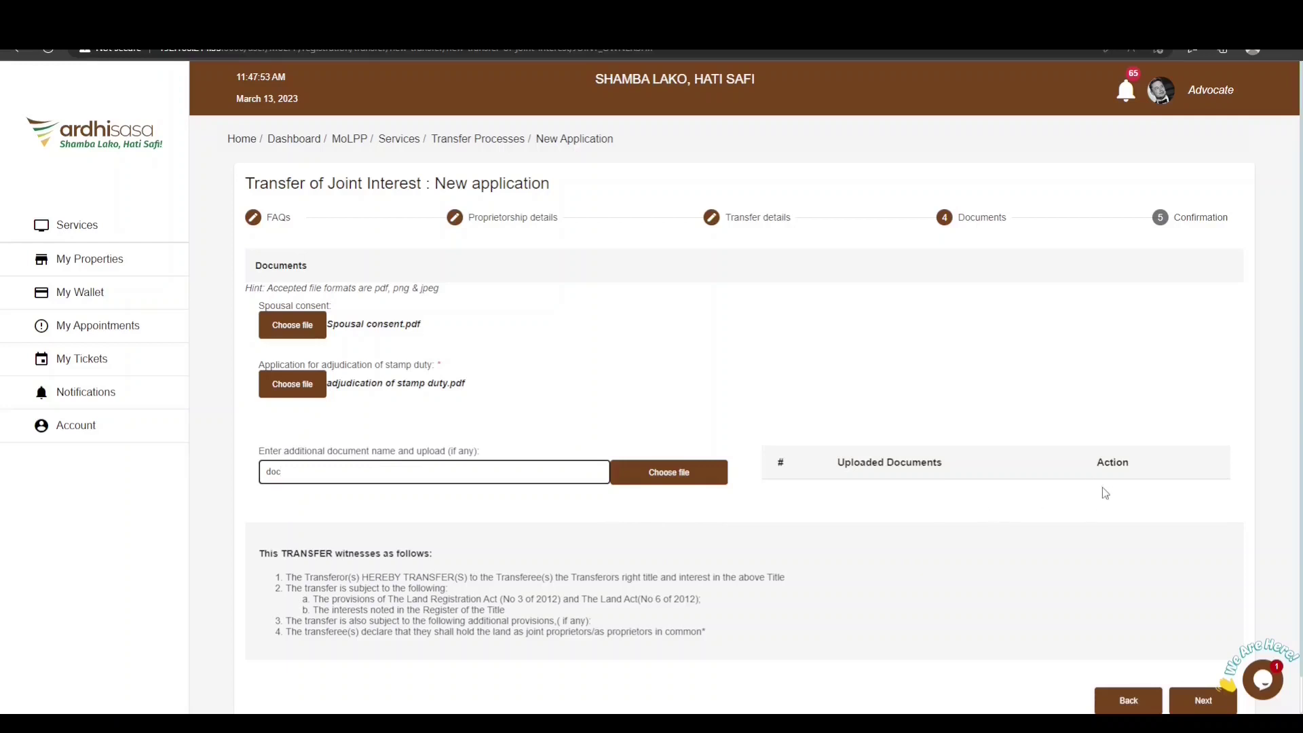
pyautogui.press('BackSpace')
pyautogui.press('BackSpace')
pyautogui.press('BackSpace')
pyautogui.scroll(-1, 417, 475)
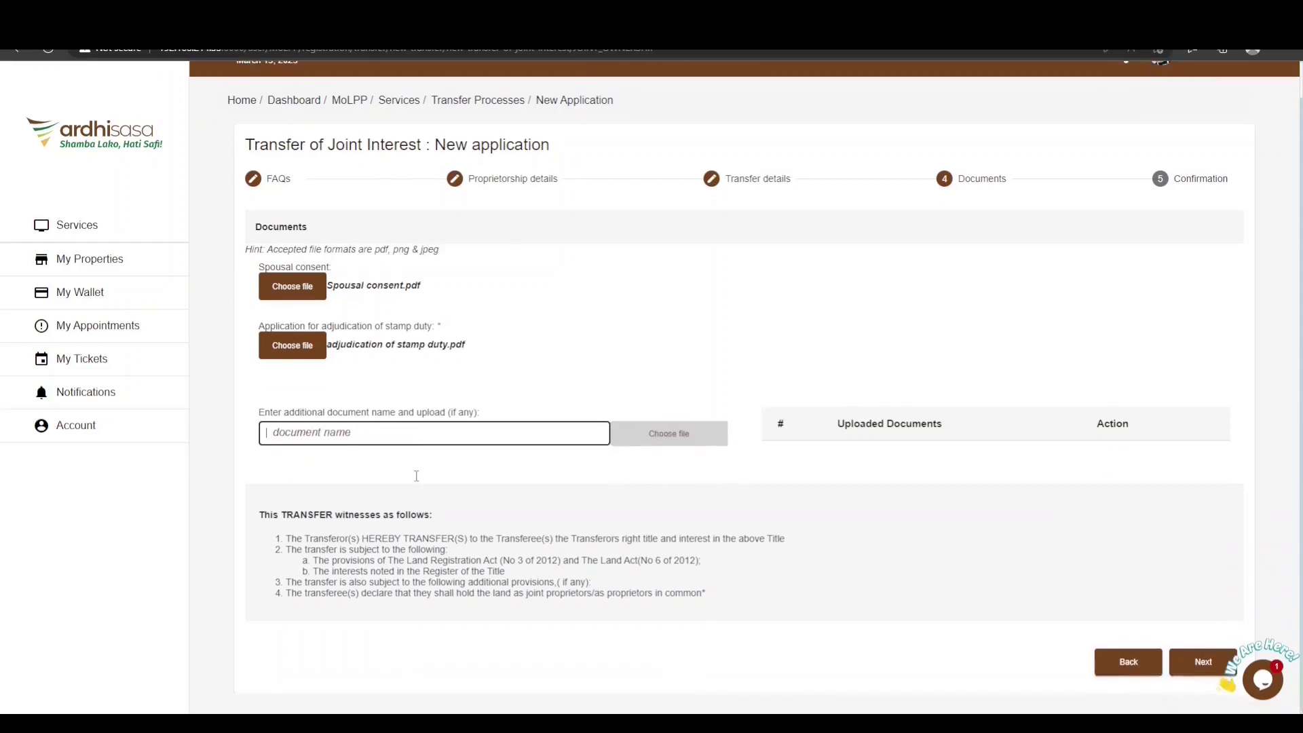
# - Review the Confirmation details, then submit the application and confirm with Yes
pyautogui.click(1203, 663)
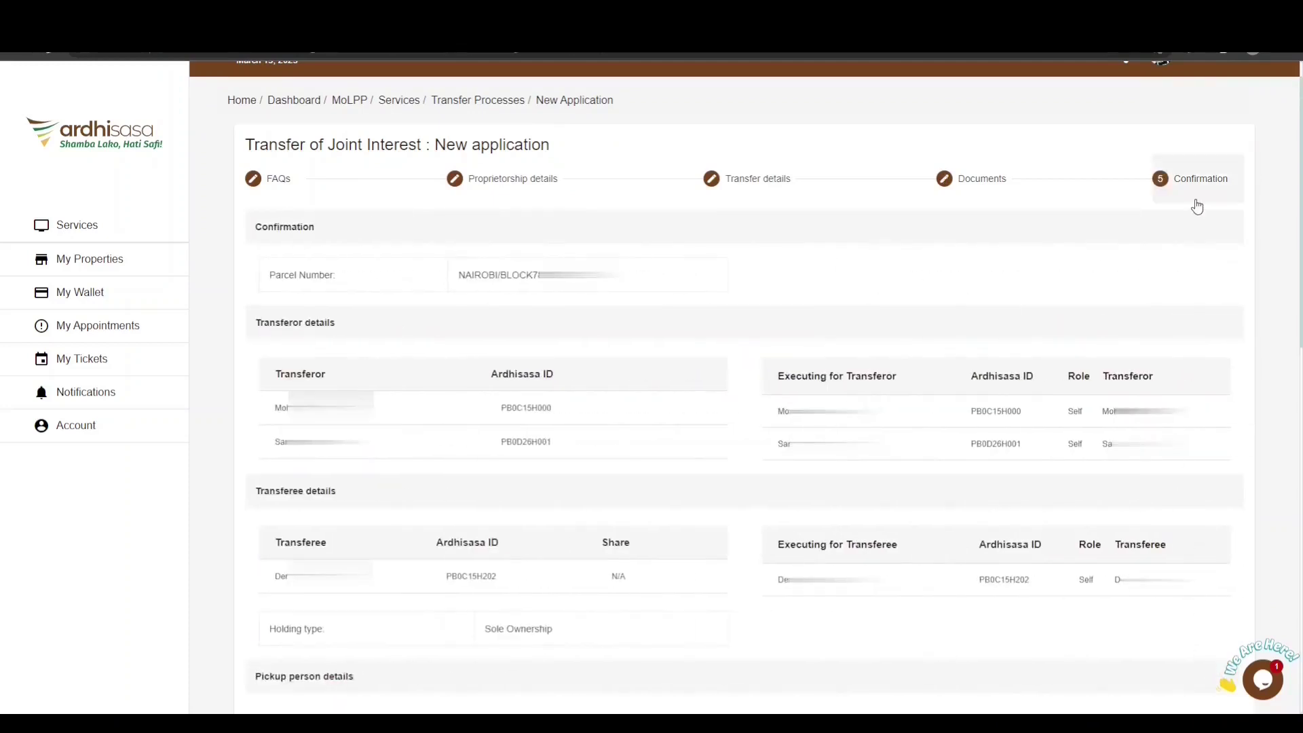
pyautogui.scroll(-2, 726, 313)
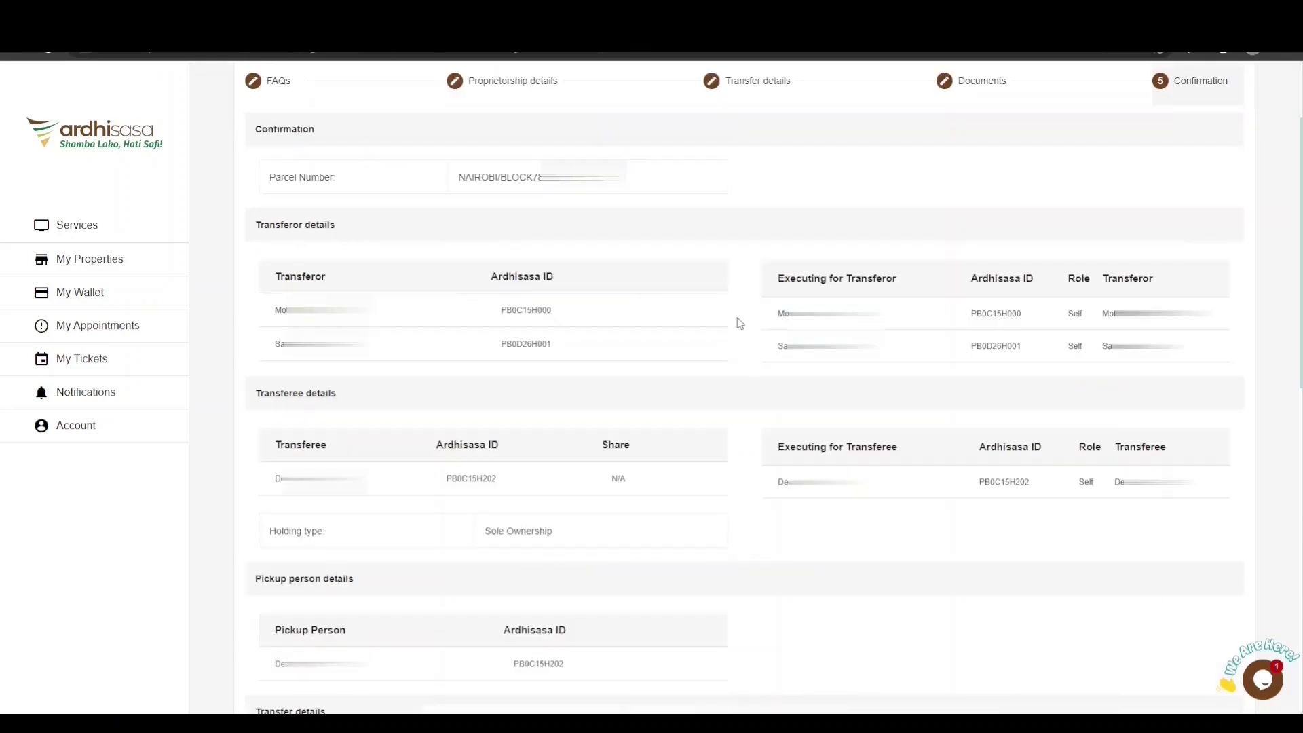
pyautogui.scroll(-2, 740, 323)
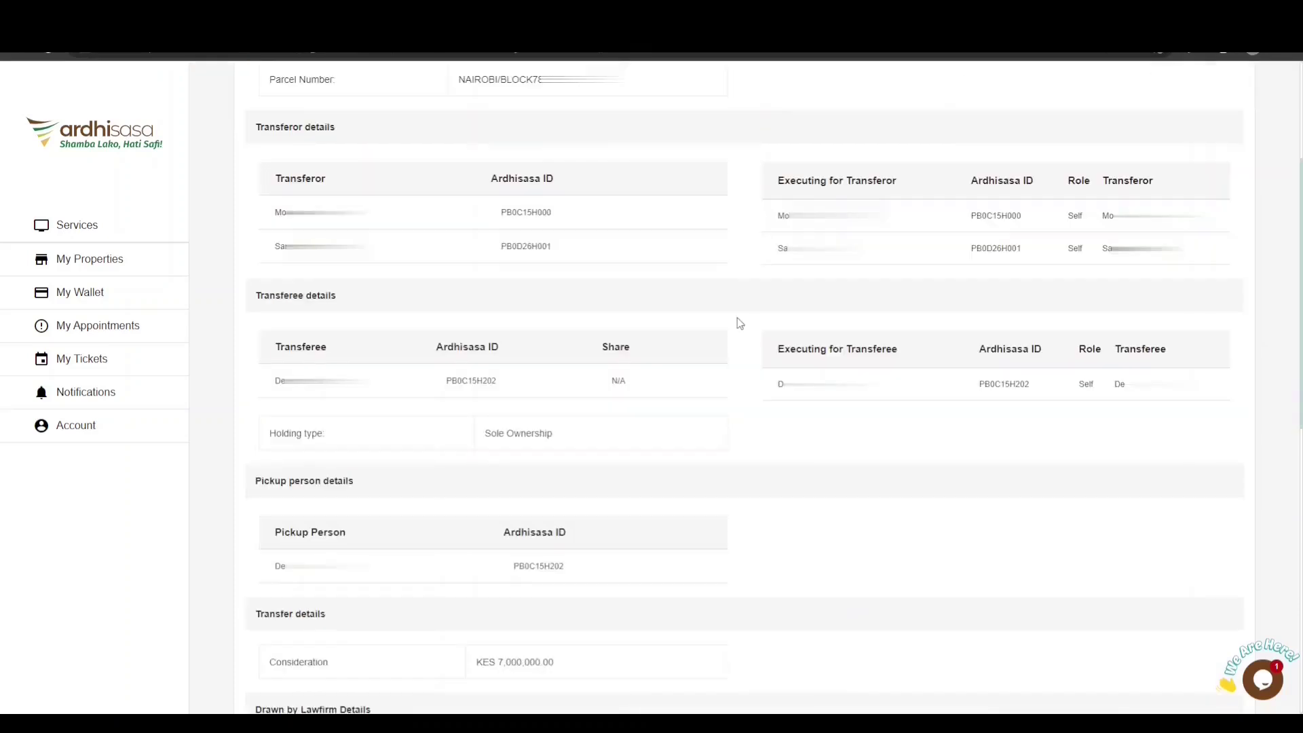
pyautogui.scroll(-14, 737, 317)
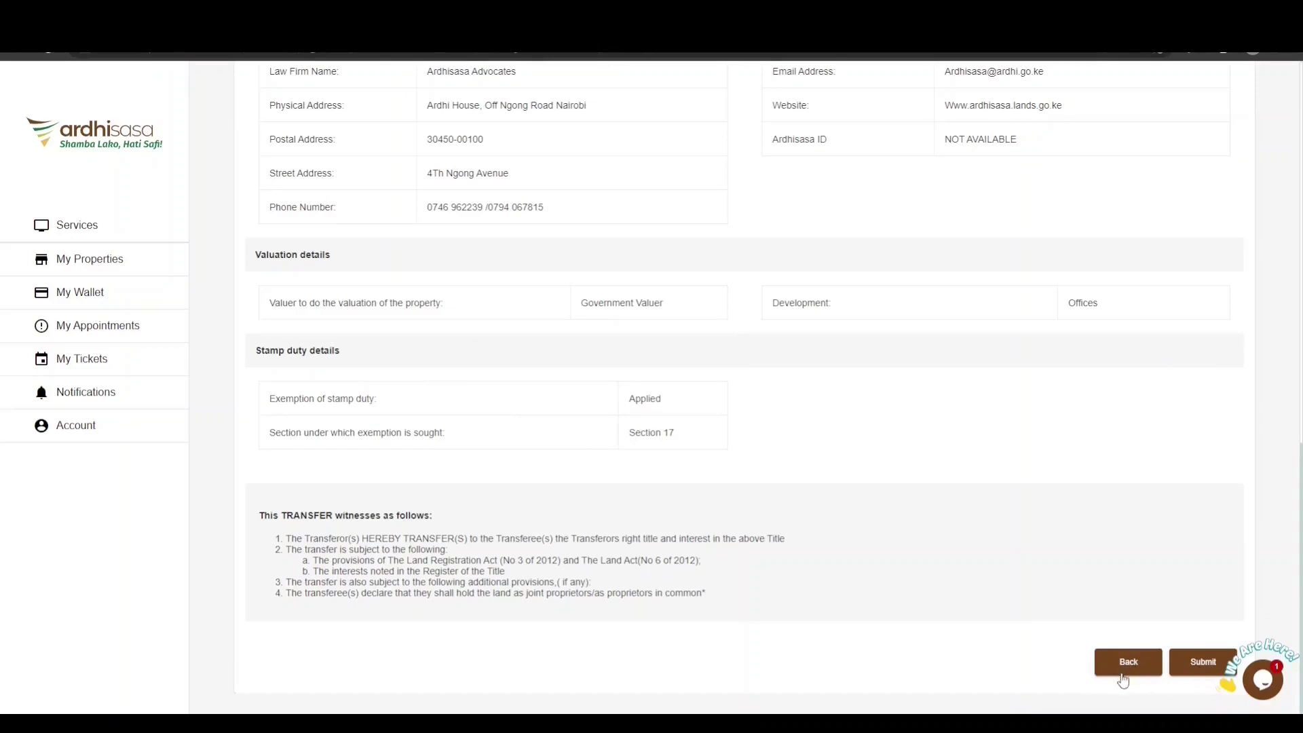
pyautogui.click(1199, 673)
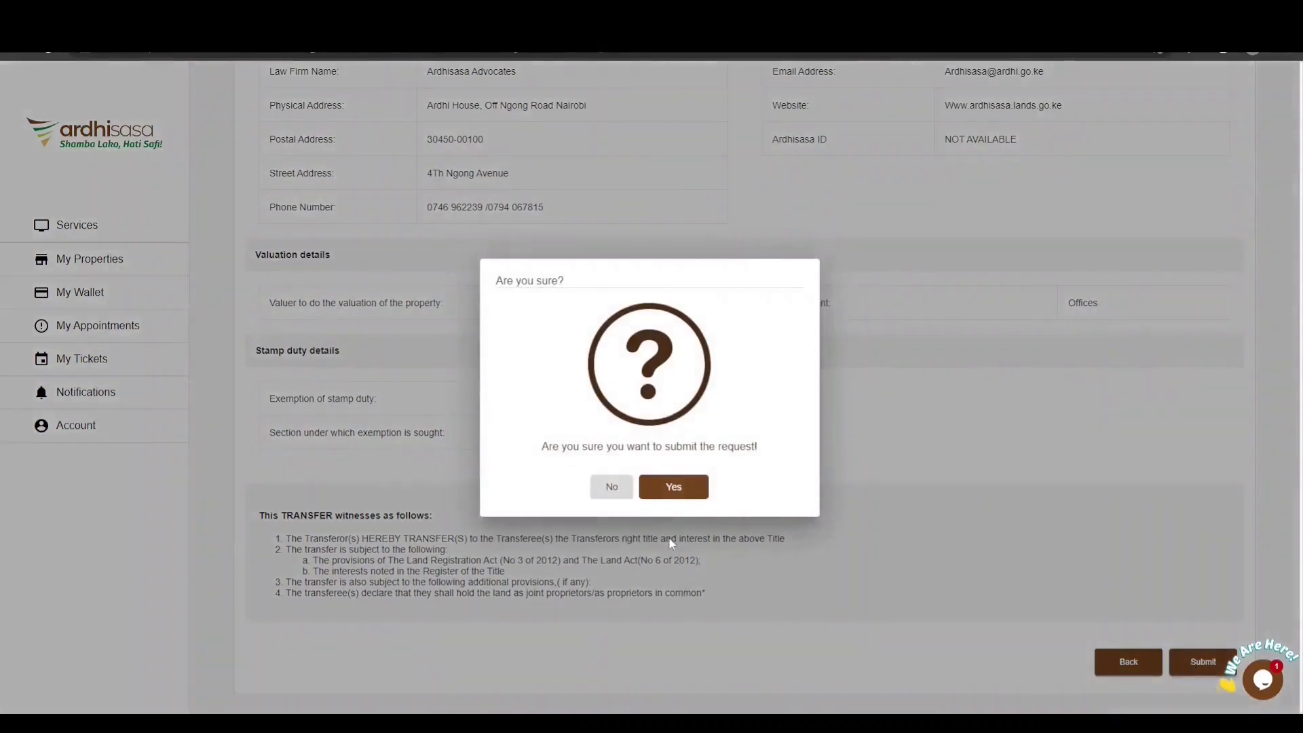
pyautogui.click(673, 489)
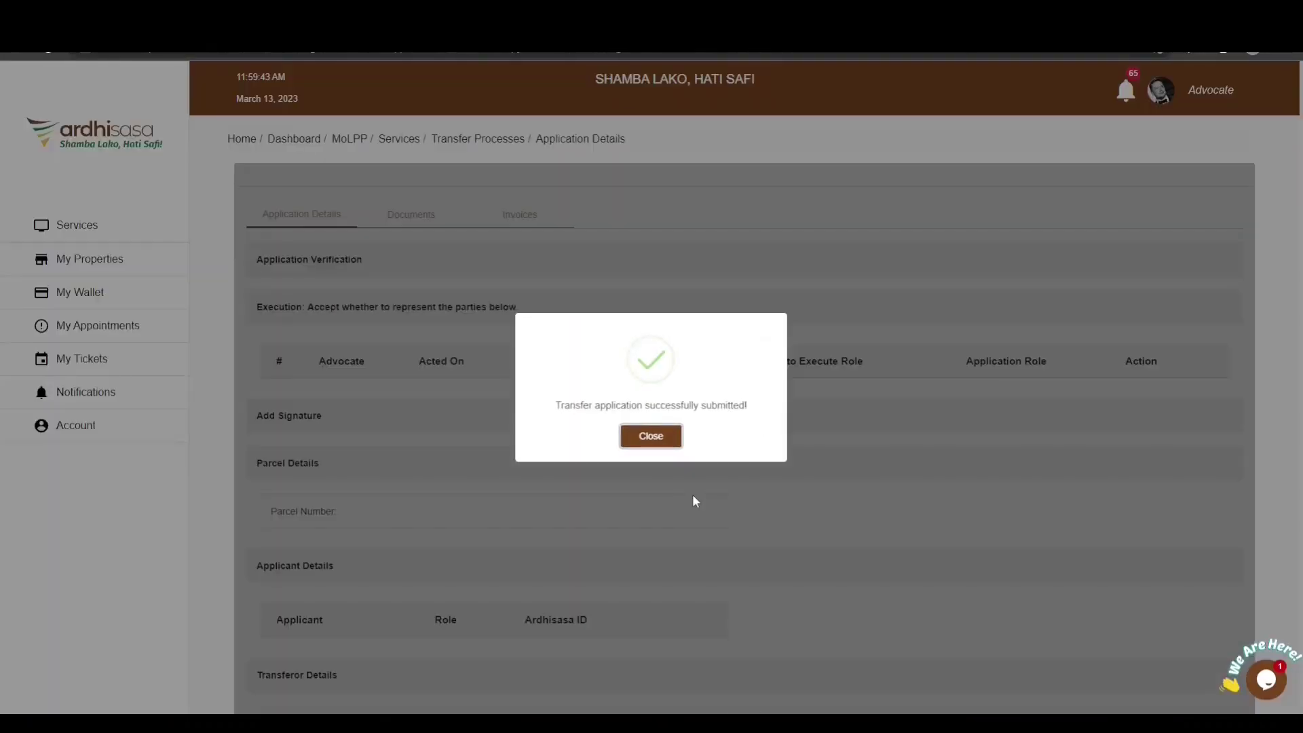
# - Close the success message and scroll to the Execution table showing all parties Pending
pyautogui.click(651, 438)
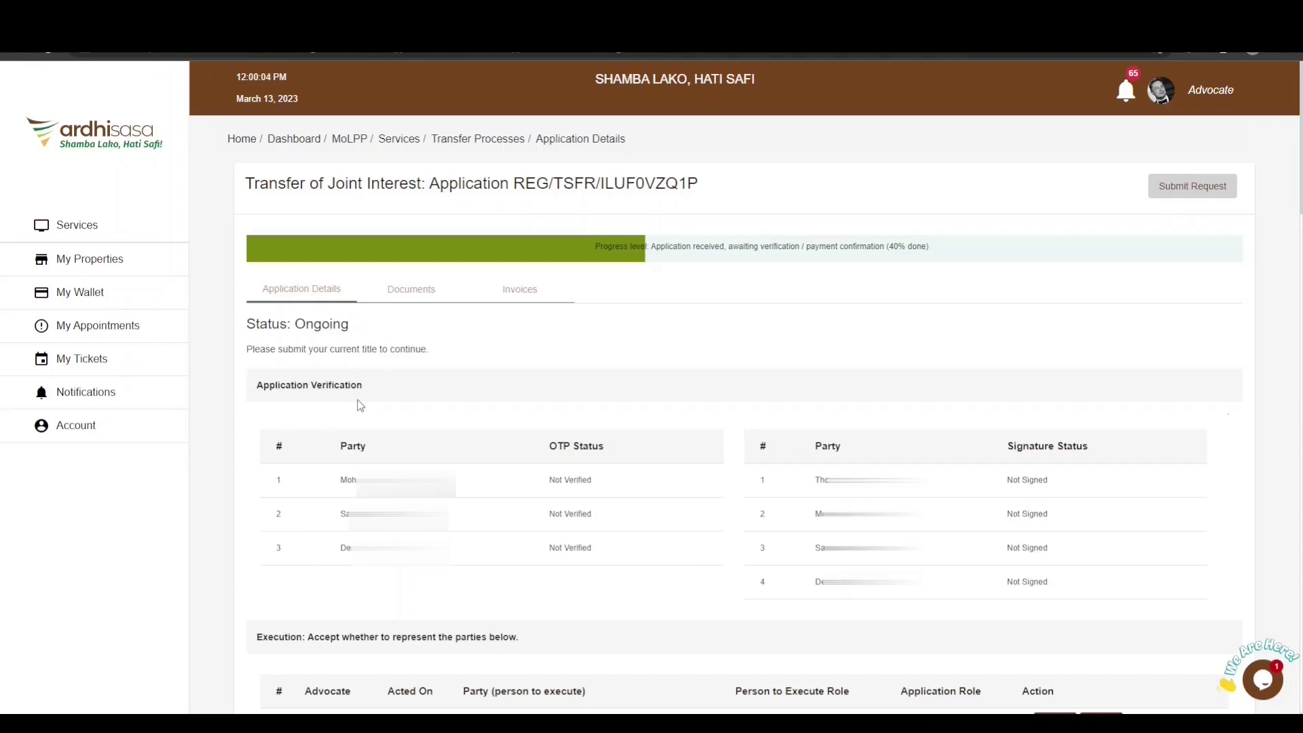
pyautogui.scroll(-3, 361, 405)
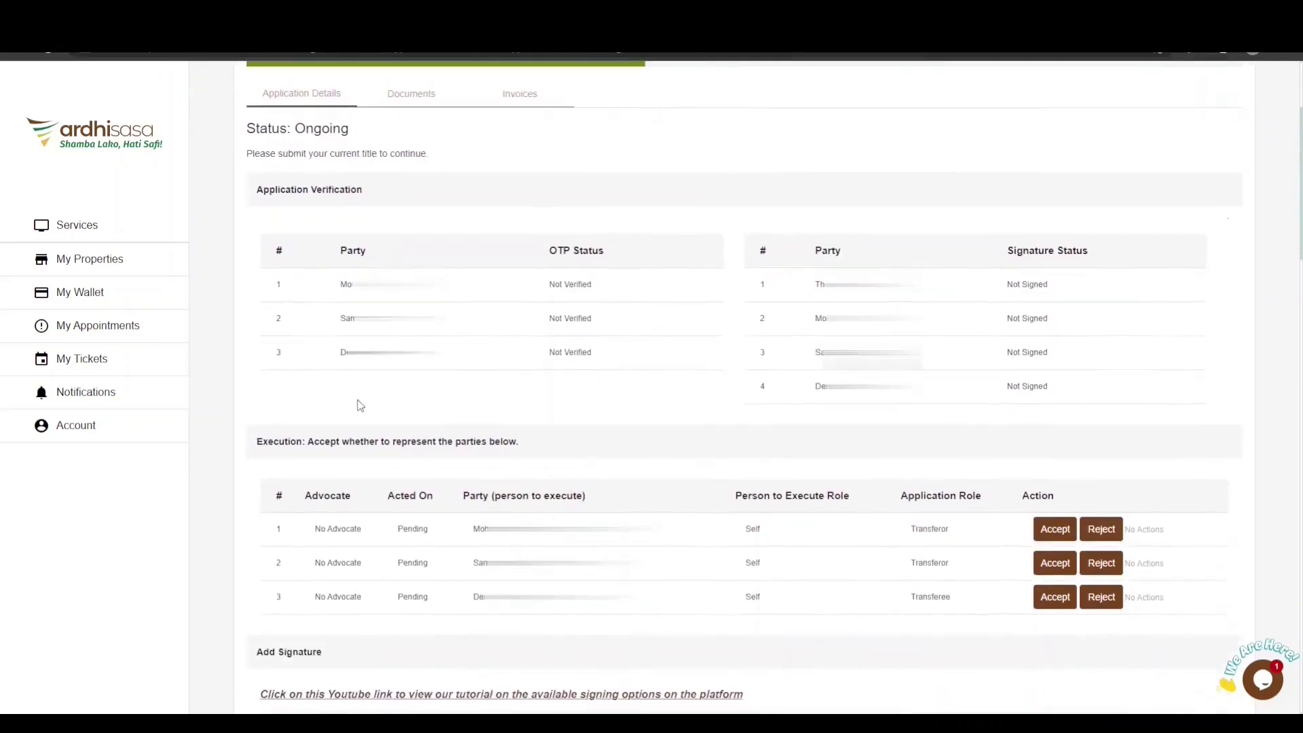
pyautogui.scroll(-2, 361, 406)
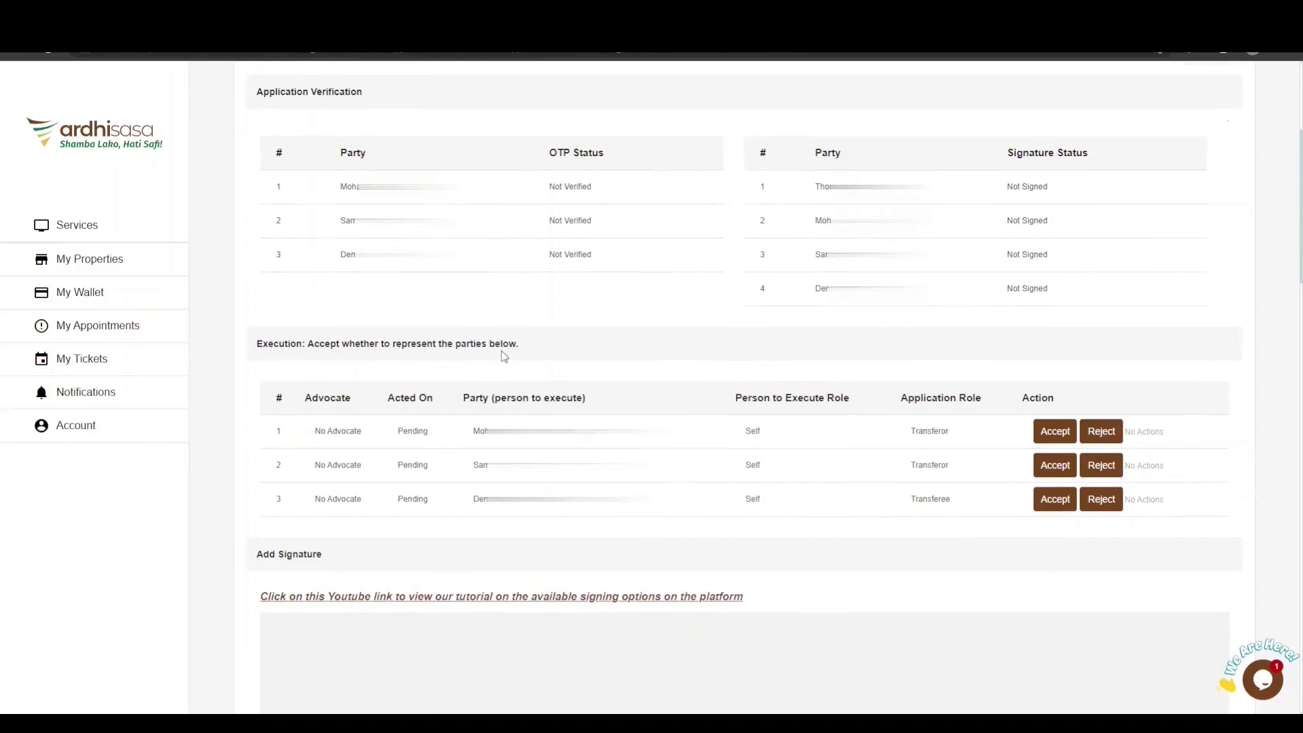
pyautogui.scroll(-2, 503, 356)
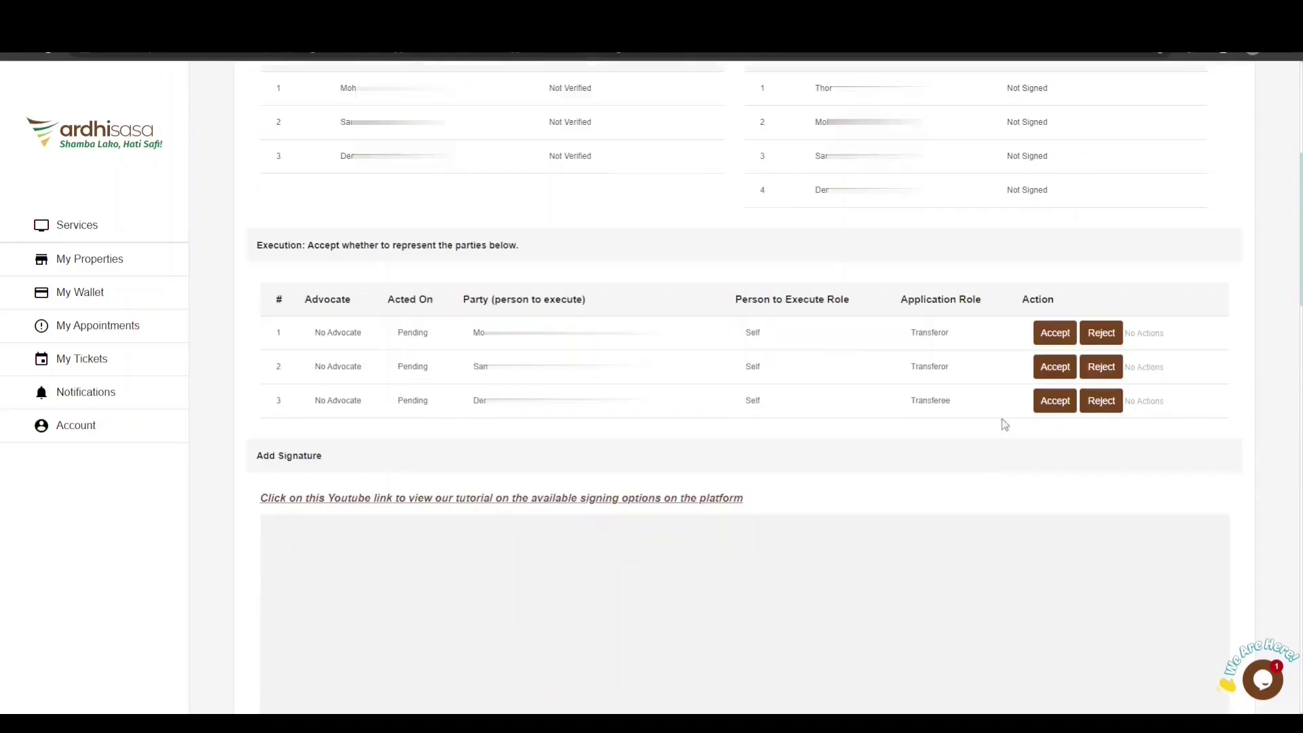
# - Accept representing the transferor and transferee parties, confirm in the modal, and dismiss the success messages
pyautogui.click(1057, 337)
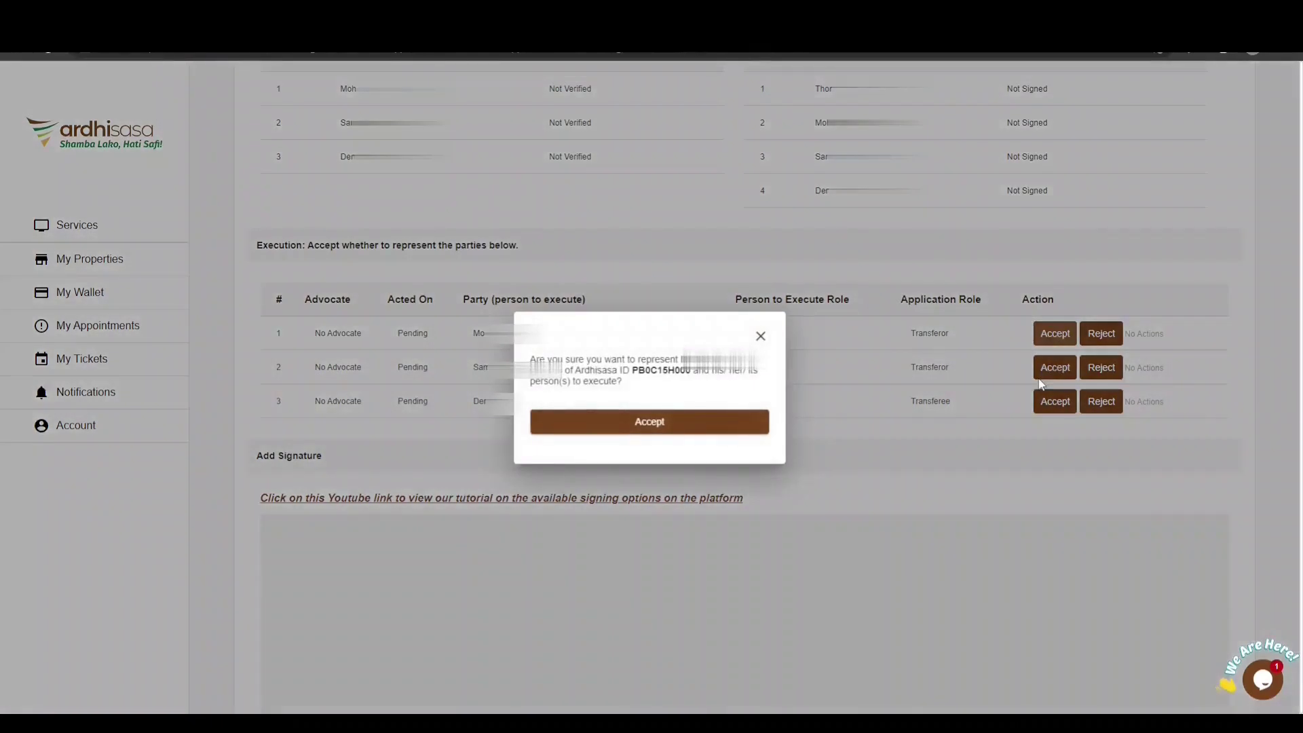
pyautogui.click(663, 426)
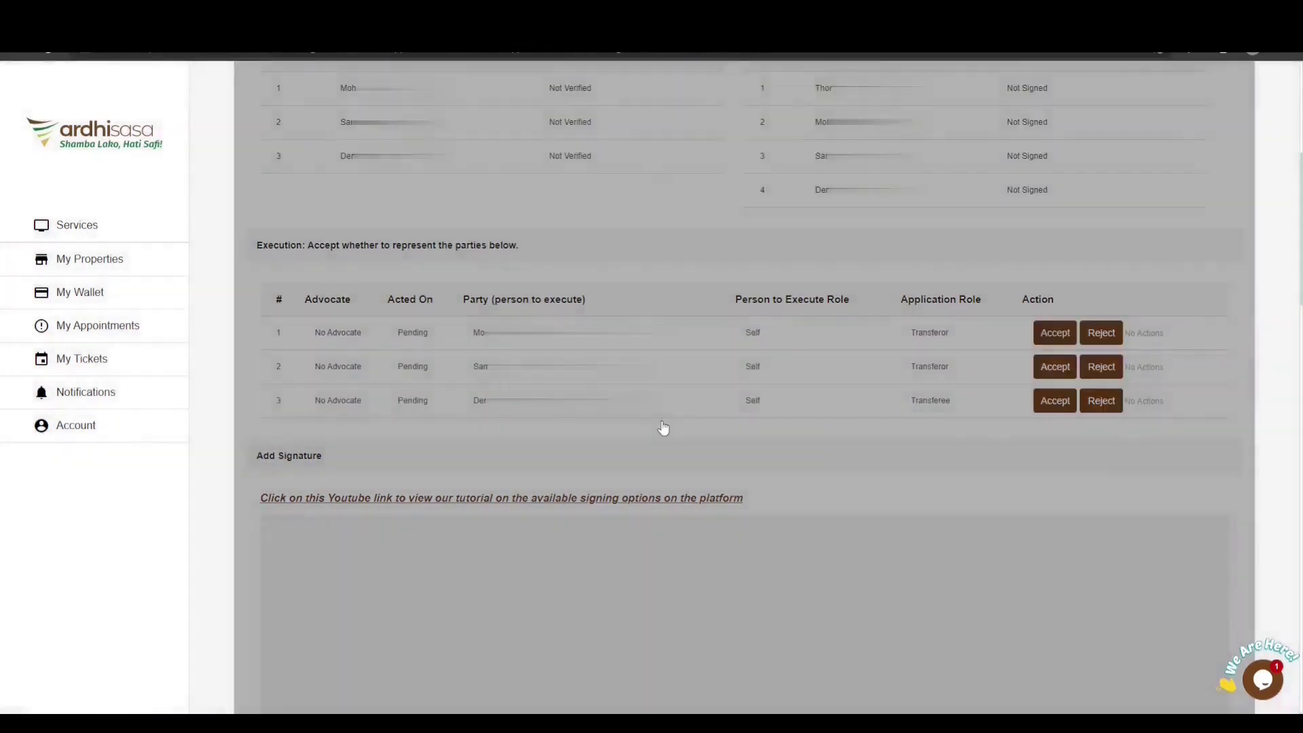
pyautogui.click(650, 436)
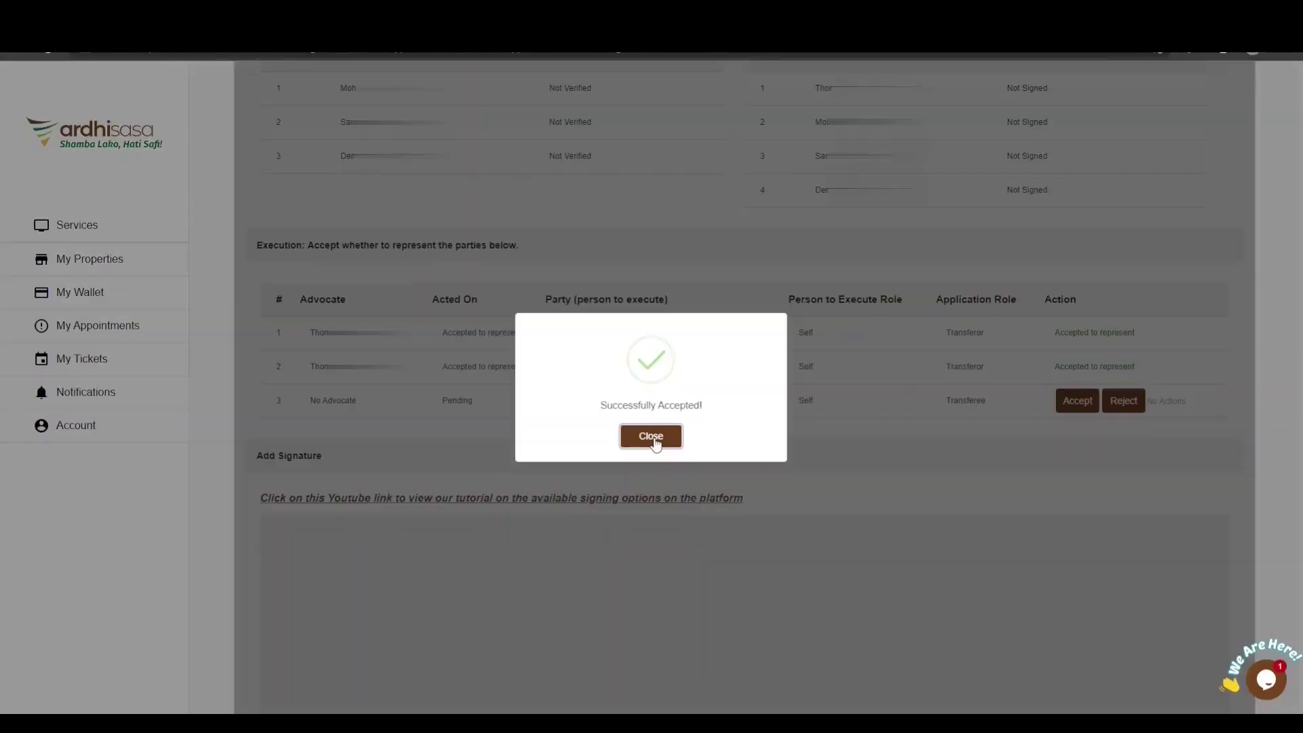
pyautogui.click(652, 438)
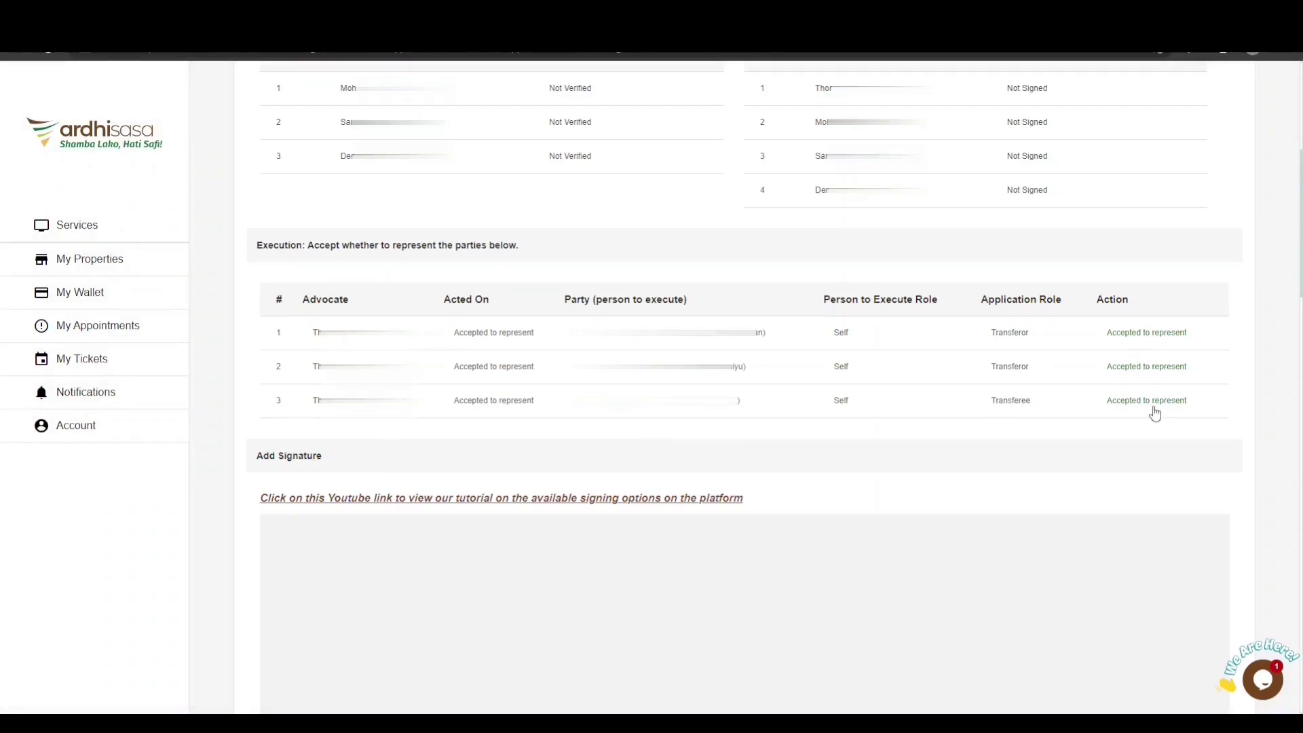
pyautogui.scroll(-1, 1072, 468)
pyautogui.scroll(-5, 1072, 468)
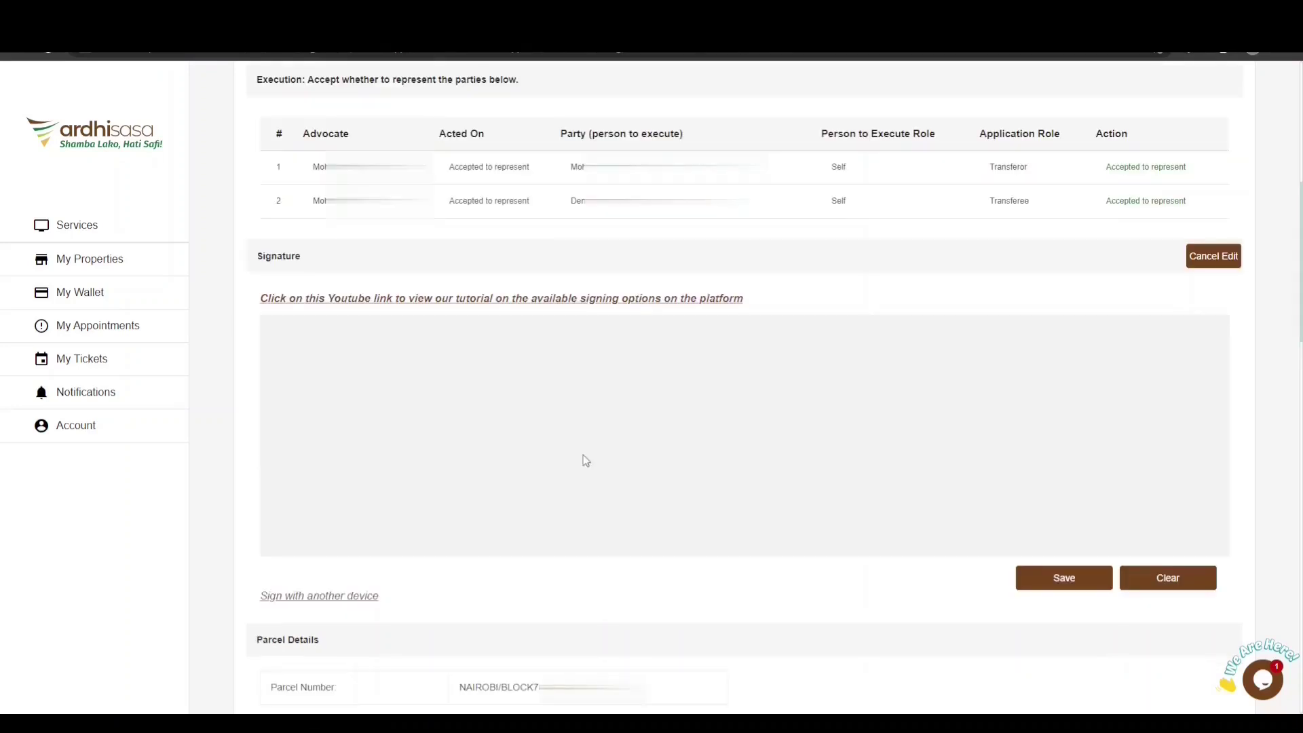
pyautogui.click(306, 597)
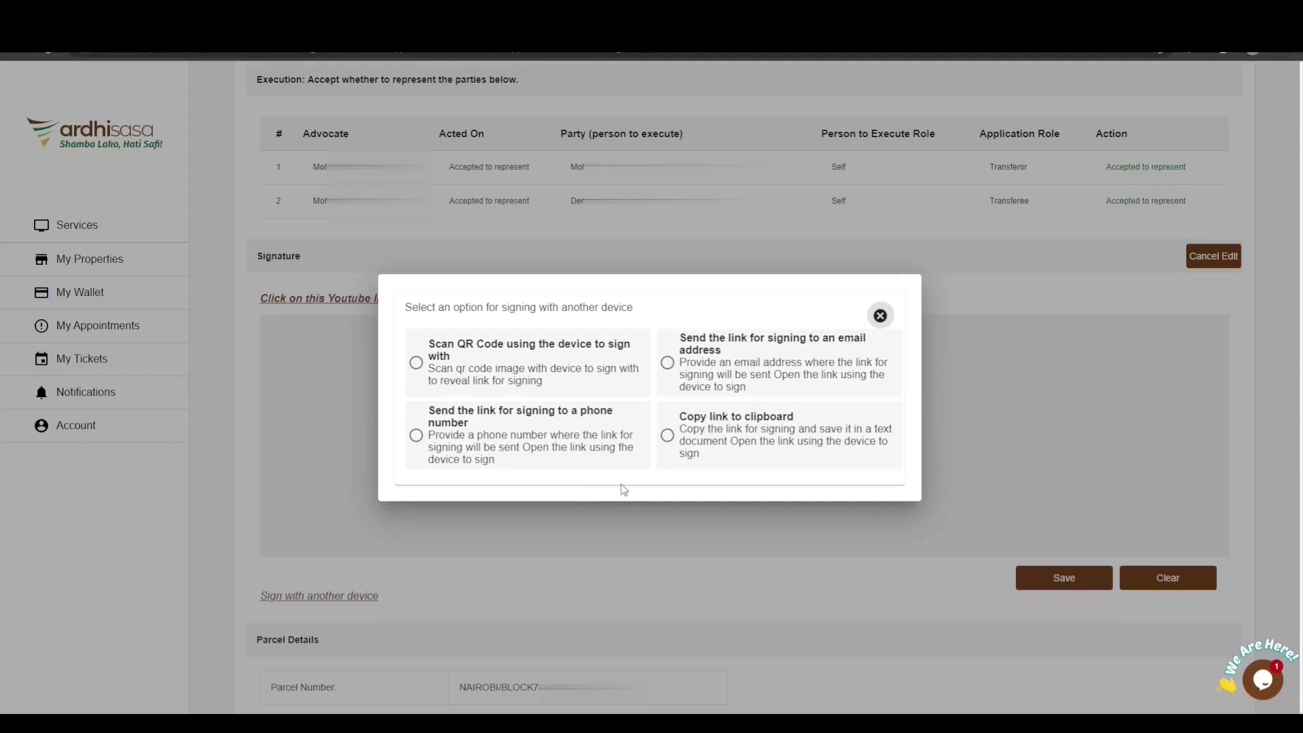
pyautogui.click(881, 316)
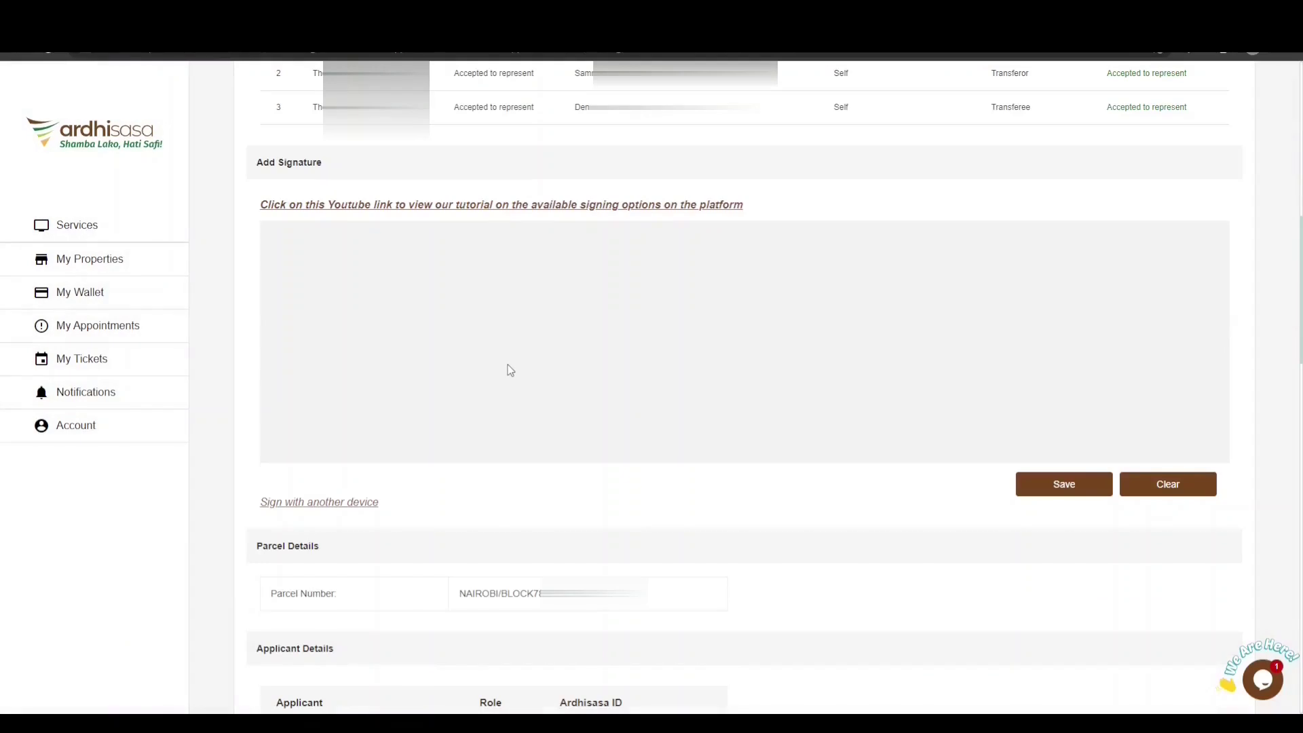
# - Draw a two-stroke signature in the Add Signature pad, save it, and confirm with Yes
pyautogui.moveTo(440, 316)
pyautogui.mouseDown()
pyautogui.moveTo(627, 243)
pyautogui.moveTo(564, 374)
pyautogui.moveTo(631, 349)
pyautogui.moveTo(696, 360)
pyautogui.mouseUp()
pyautogui.moveTo(698, 314); pyautogui.dragTo(716, 379)
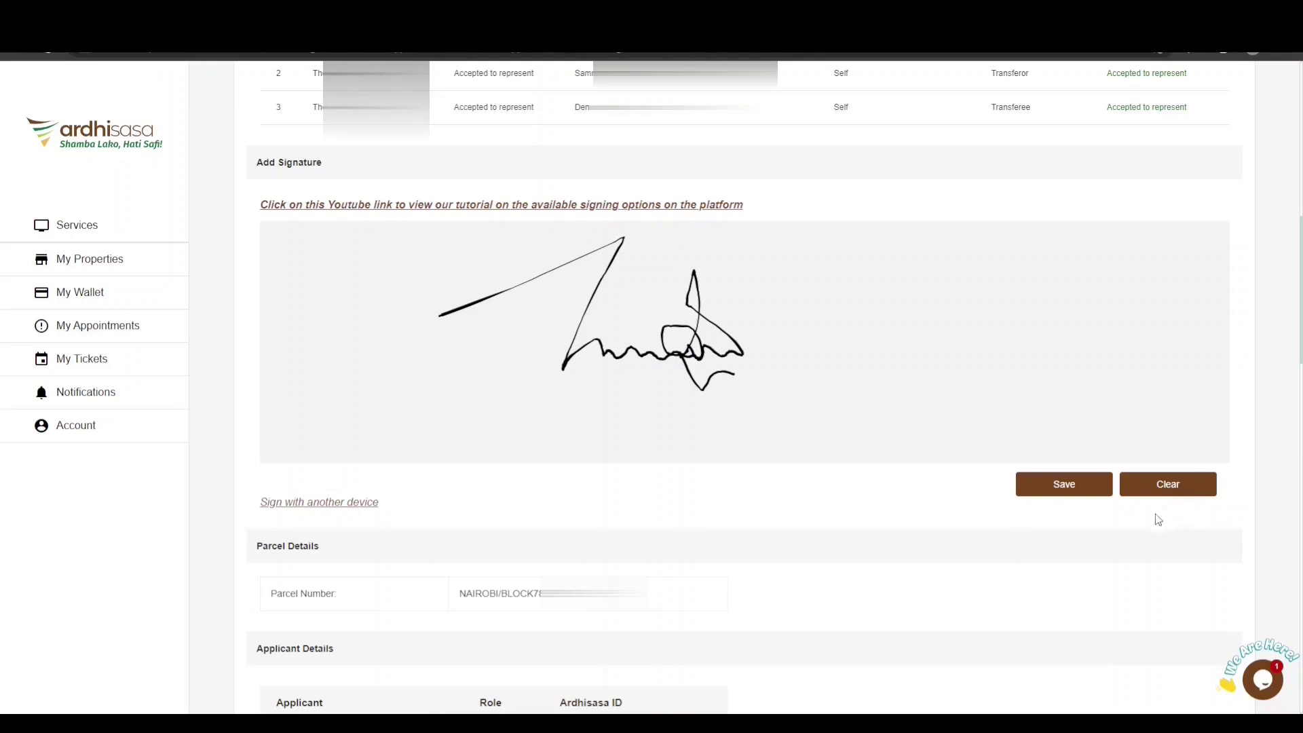
pyautogui.click(1086, 493)
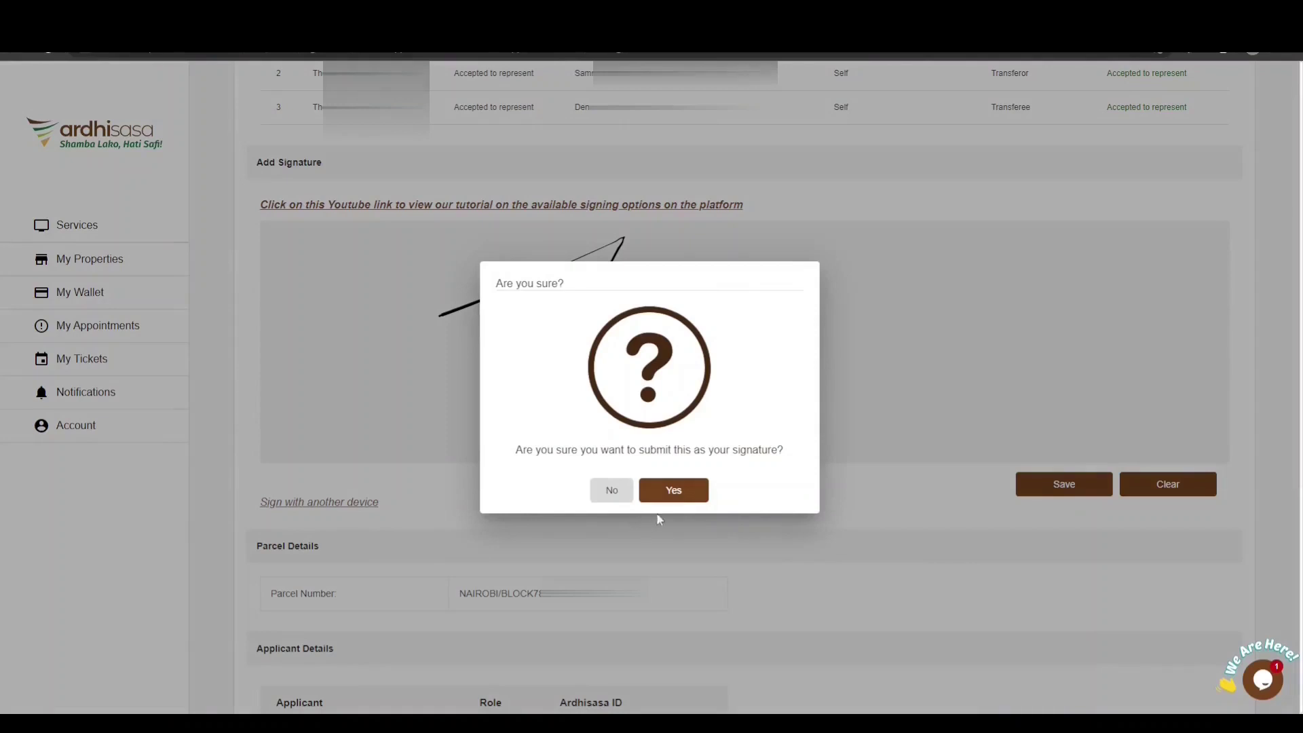
pyautogui.click(676, 500)
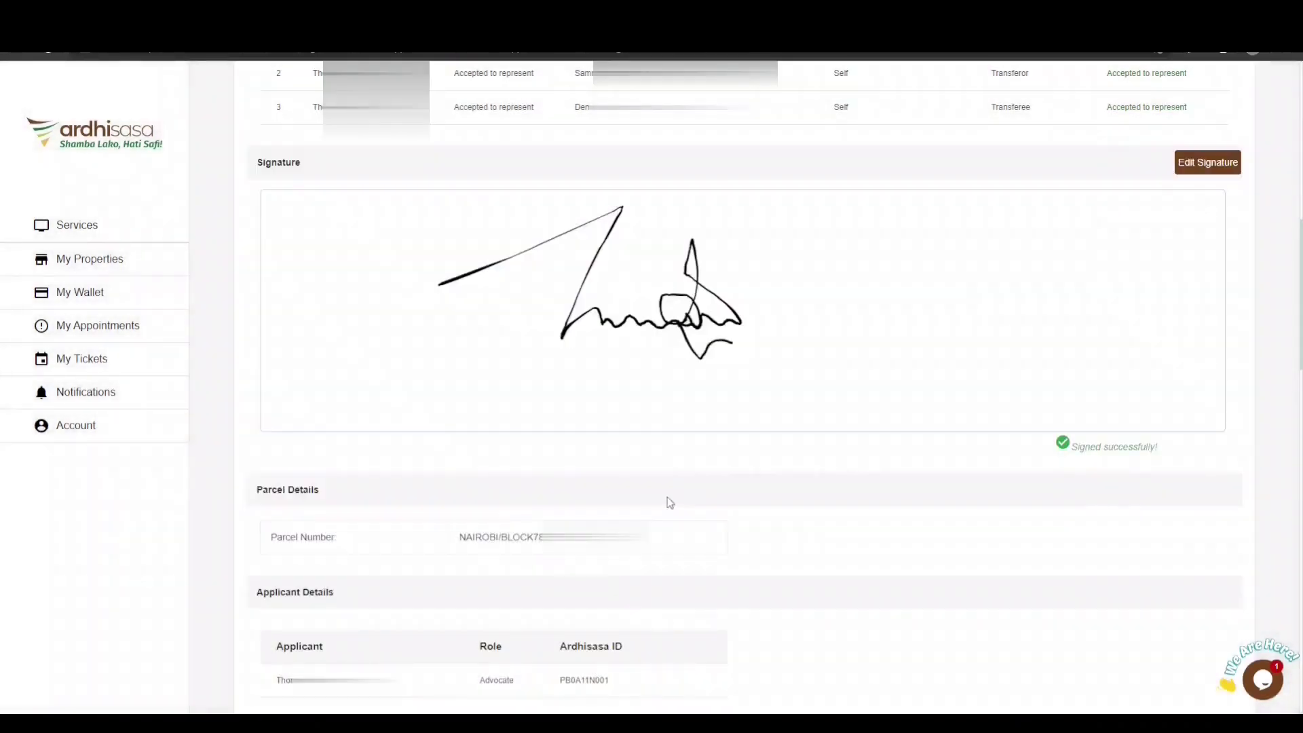
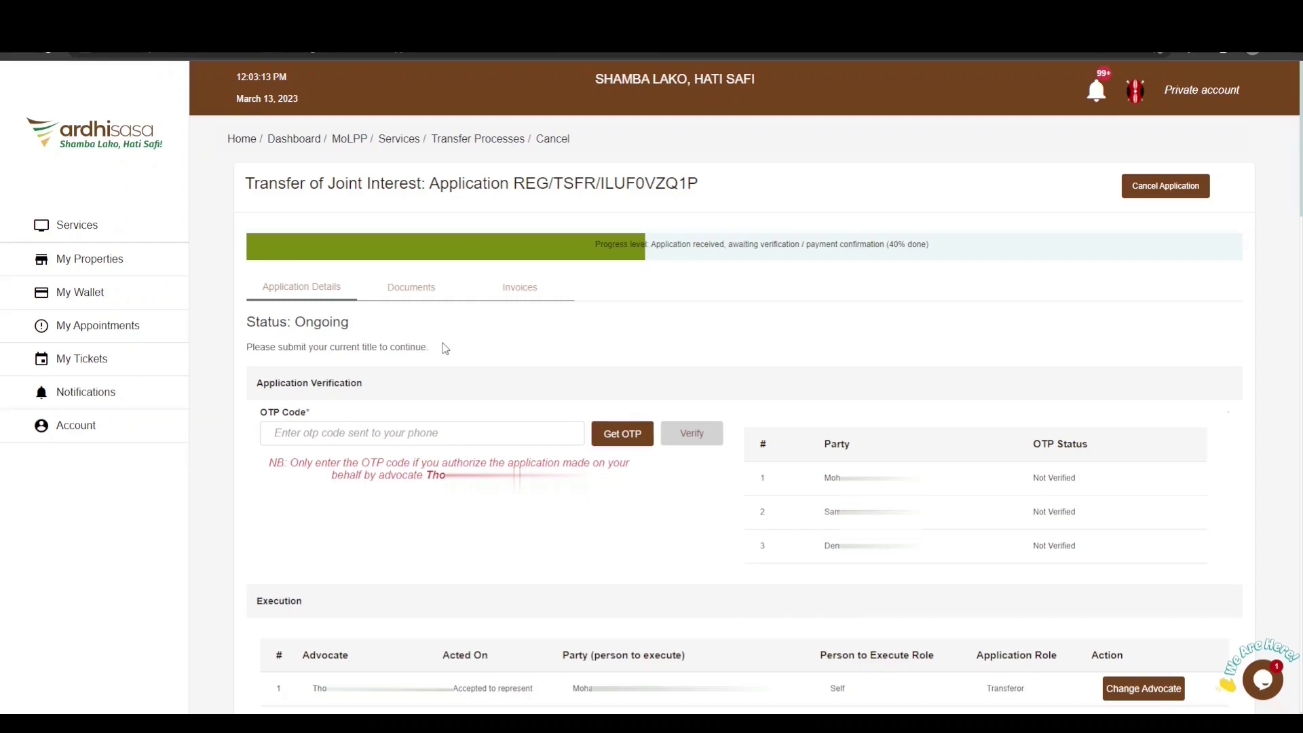
# - Request a one-time code and verify this party's authorisation with the received code
pyautogui.scroll(-2, 446, 348)
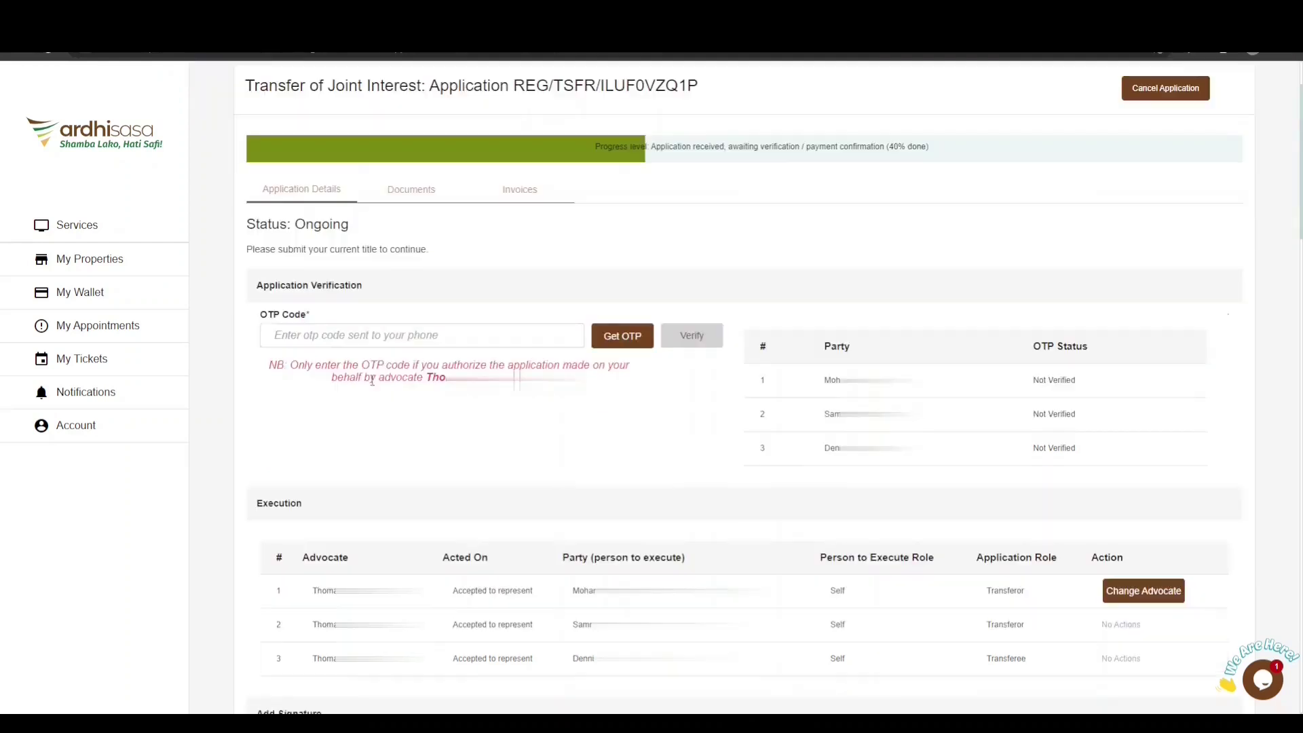
pyautogui.click(624, 341)
pyautogui.click(408, 338)
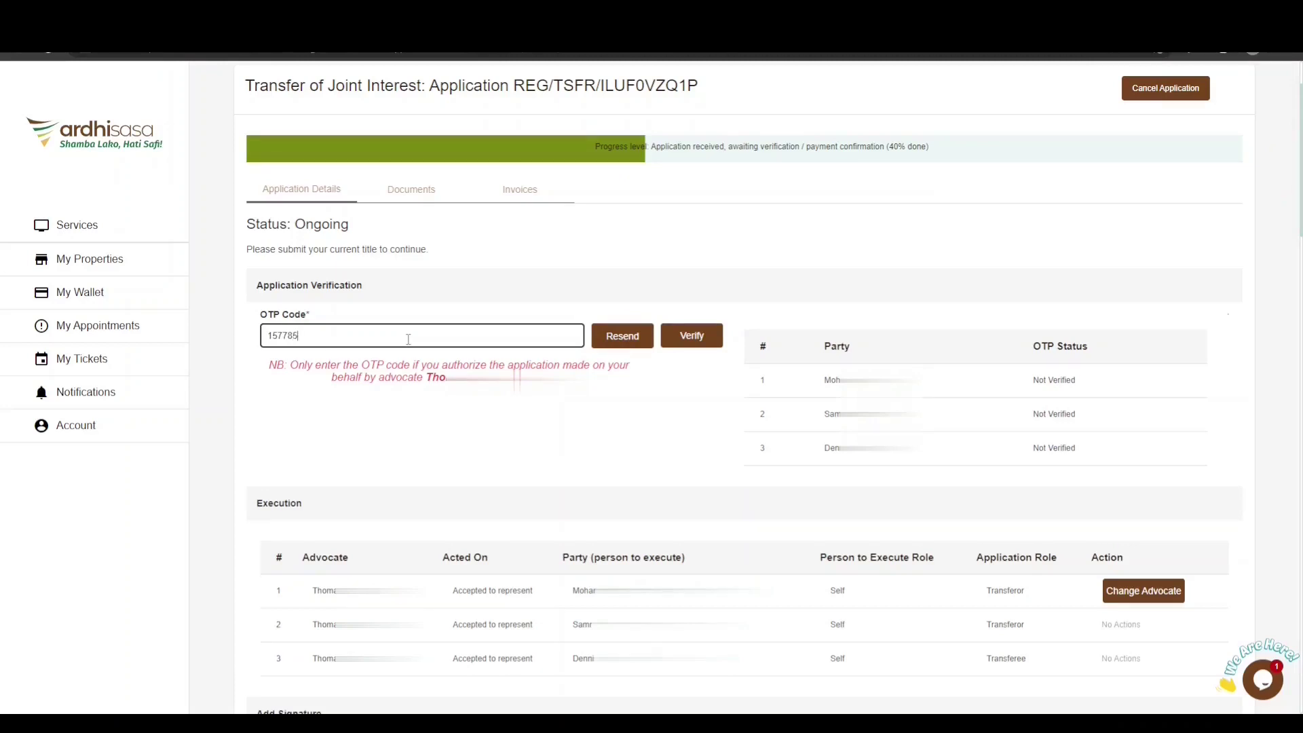
pyautogui.click(691, 348)
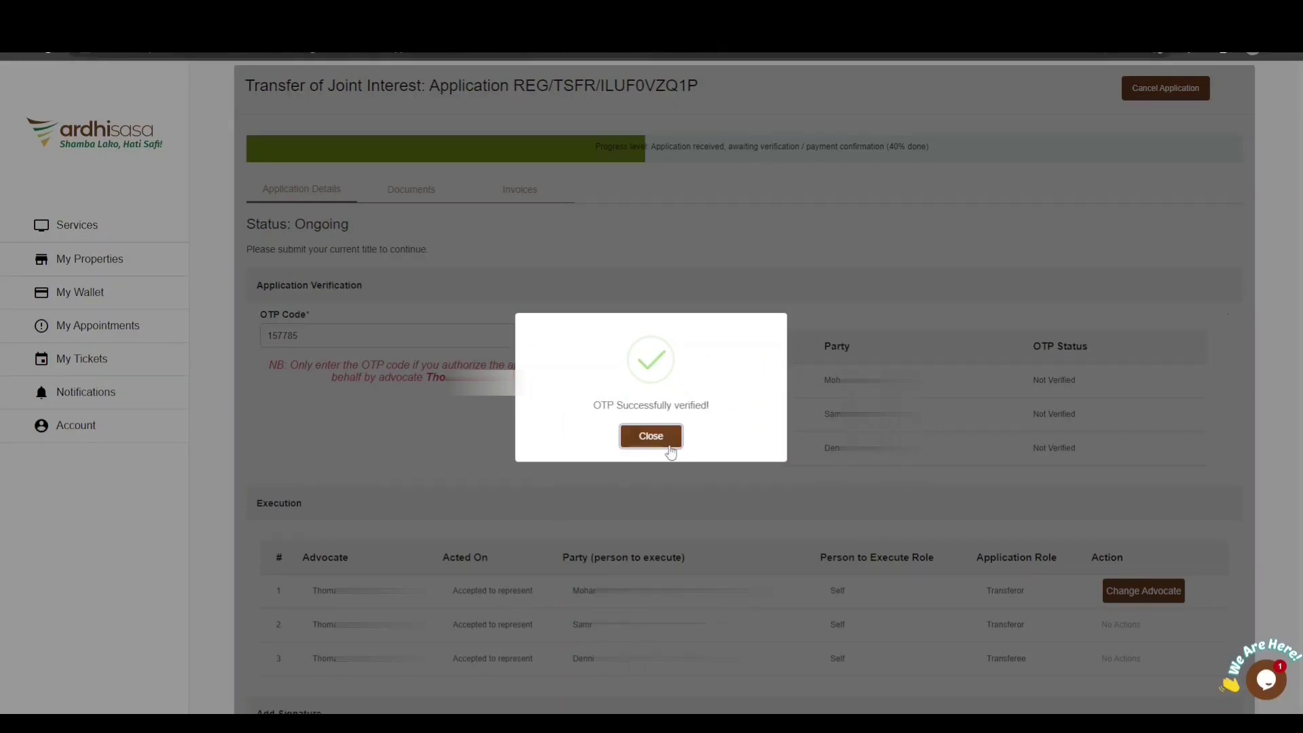
pyautogui.click(649, 437)
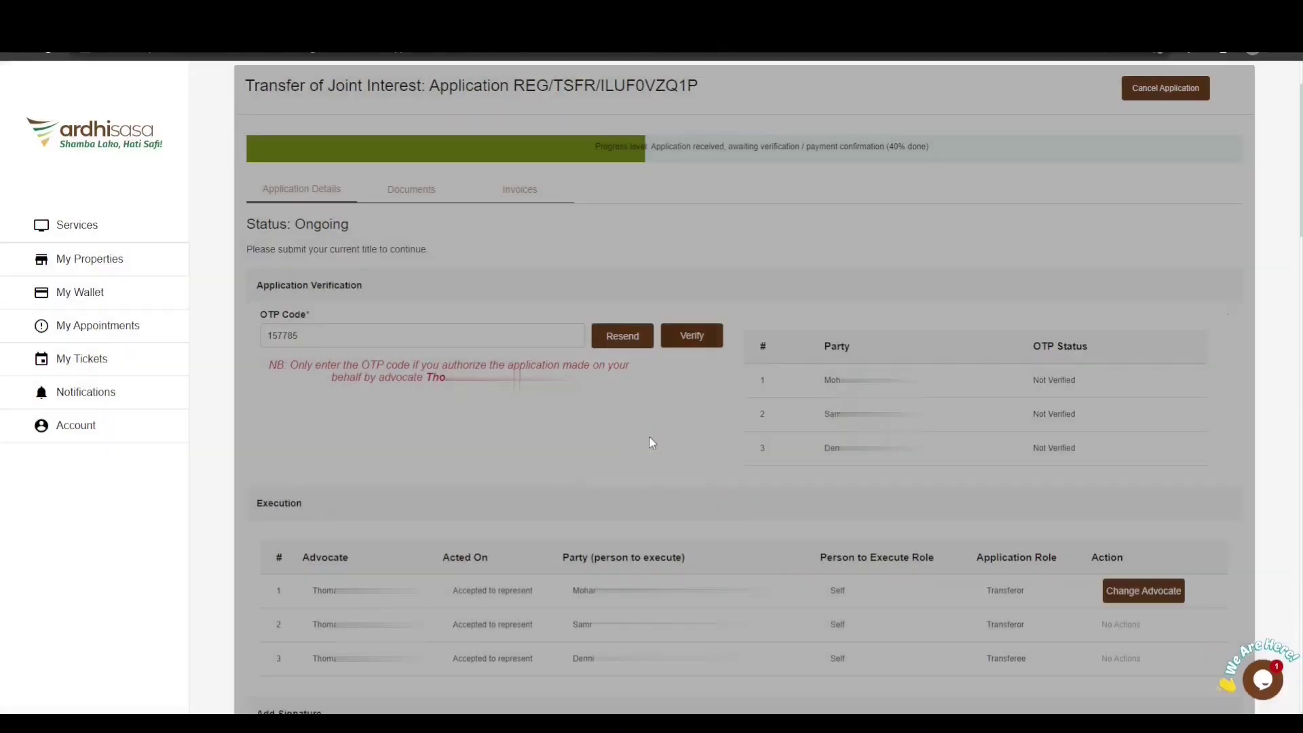
# - Draw a signature on the Add Signature pad, save it and confirm with Yes
pyautogui.scroll(-7, 756, 369)
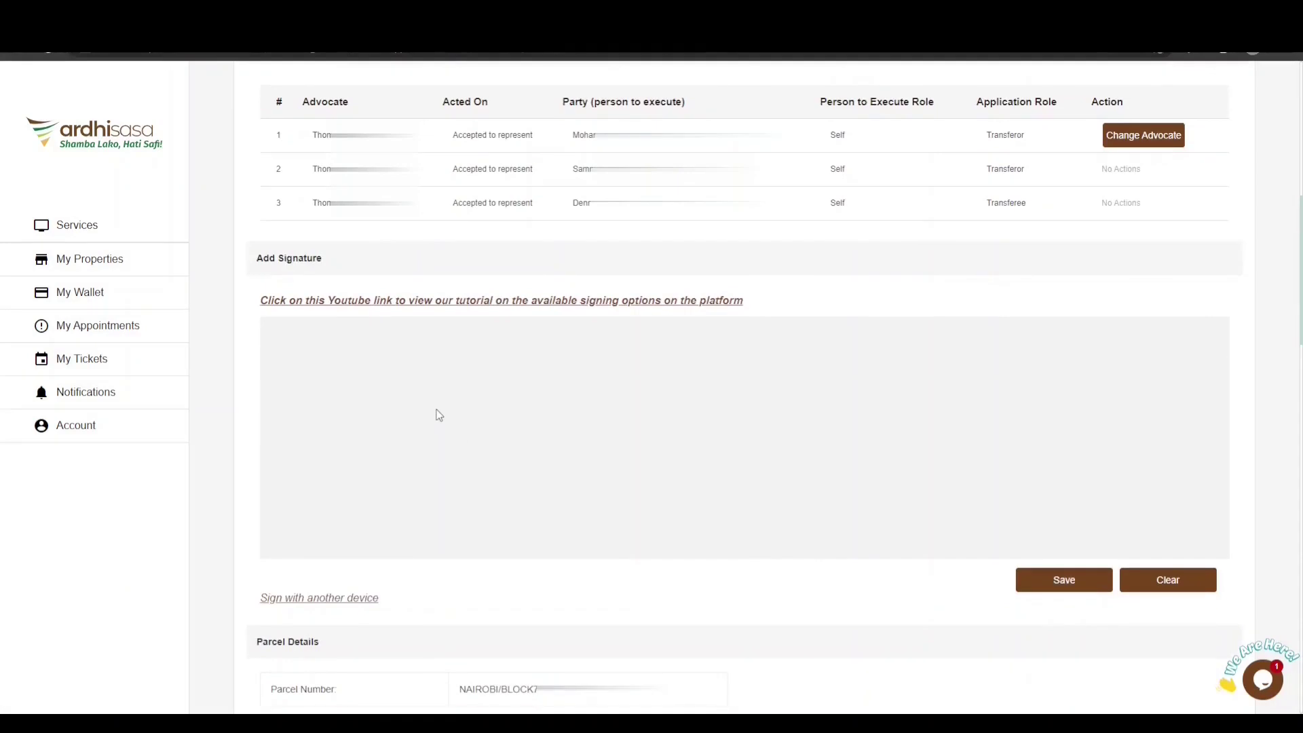
pyautogui.moveTo(431, 395)
pyautogui.mouseDown()
pyautogui.moveTo(459, 494)
pyautogui.moveTo(475, 435)
pyautogui.moveTo(513, 427)
pyautogui.moveTo(557, 464)
pyautogui.moveTo(605, 466)
pyautogui.moveTo(326, 479)
pyautogui.moveTo(936, 426)
pyautogui.mouseUp()
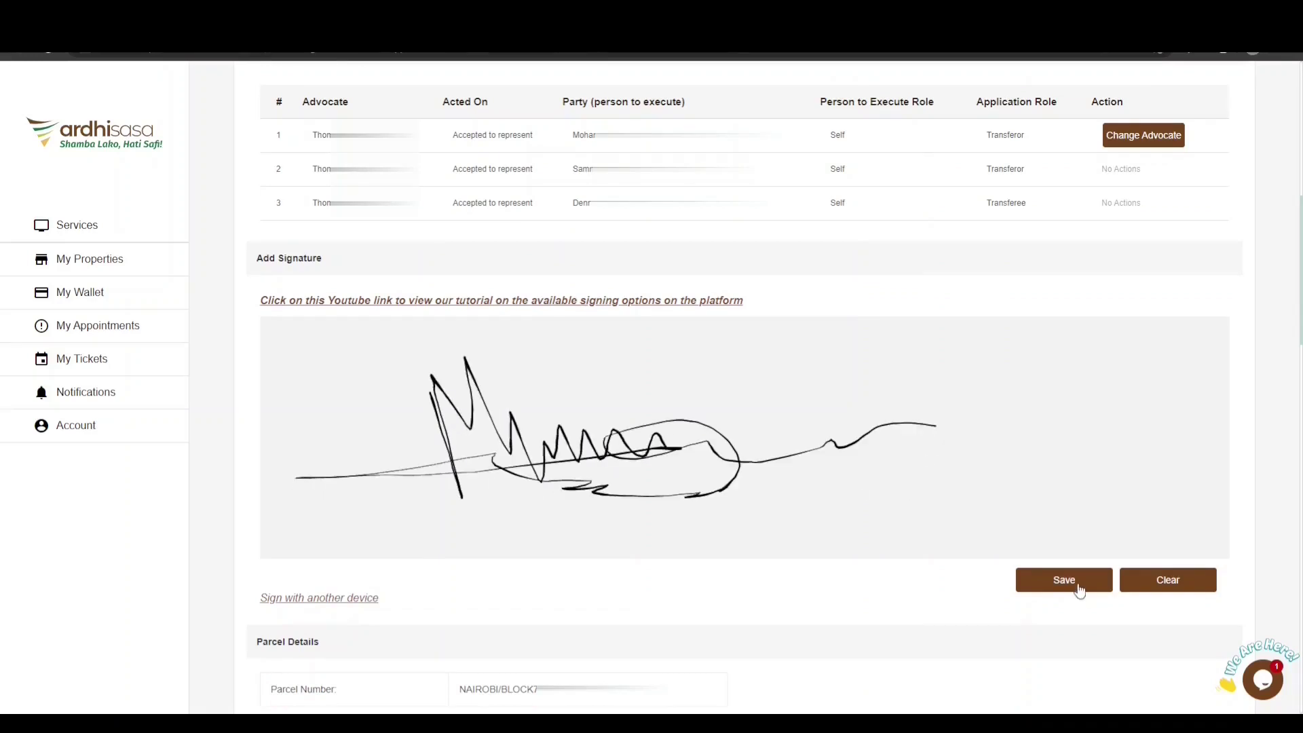
pyautogui.click(1078, 591)
pyautogui.click(674, 492)
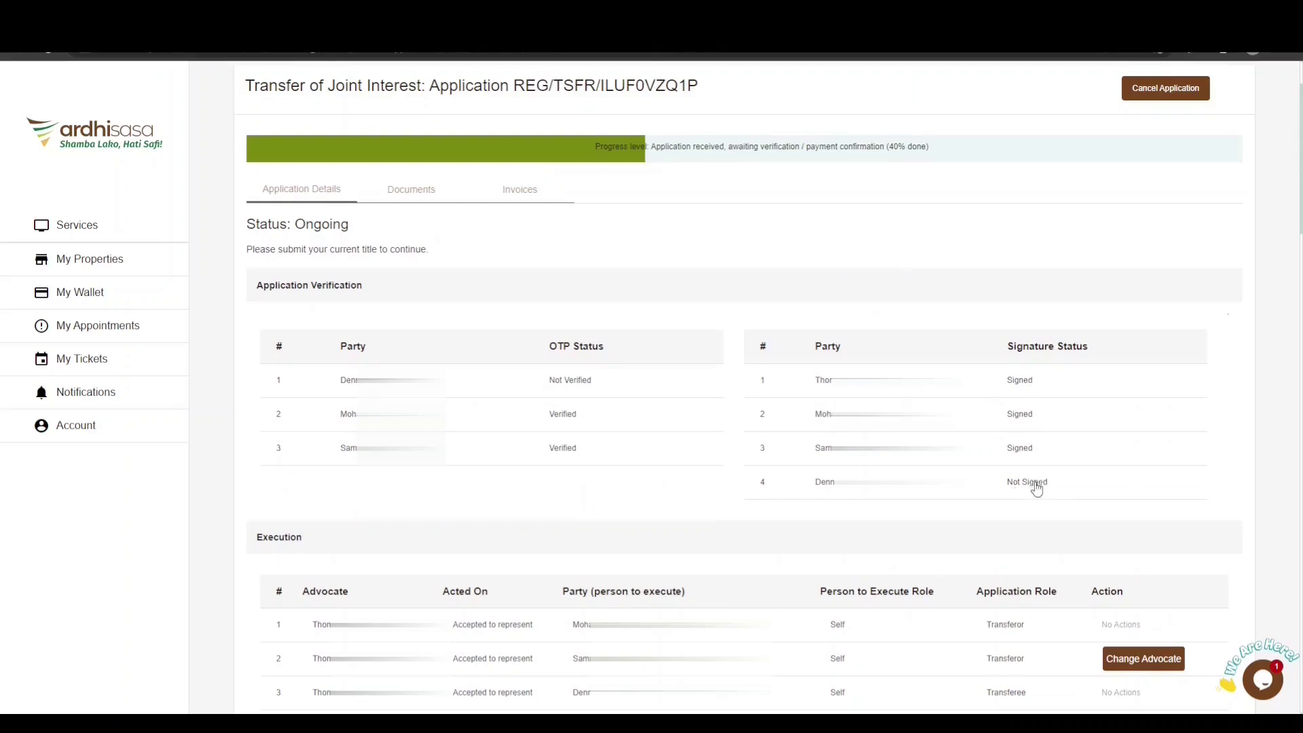
# - Reopen the application from its Joint Ownership notification
pyautogui.click(587, 390)
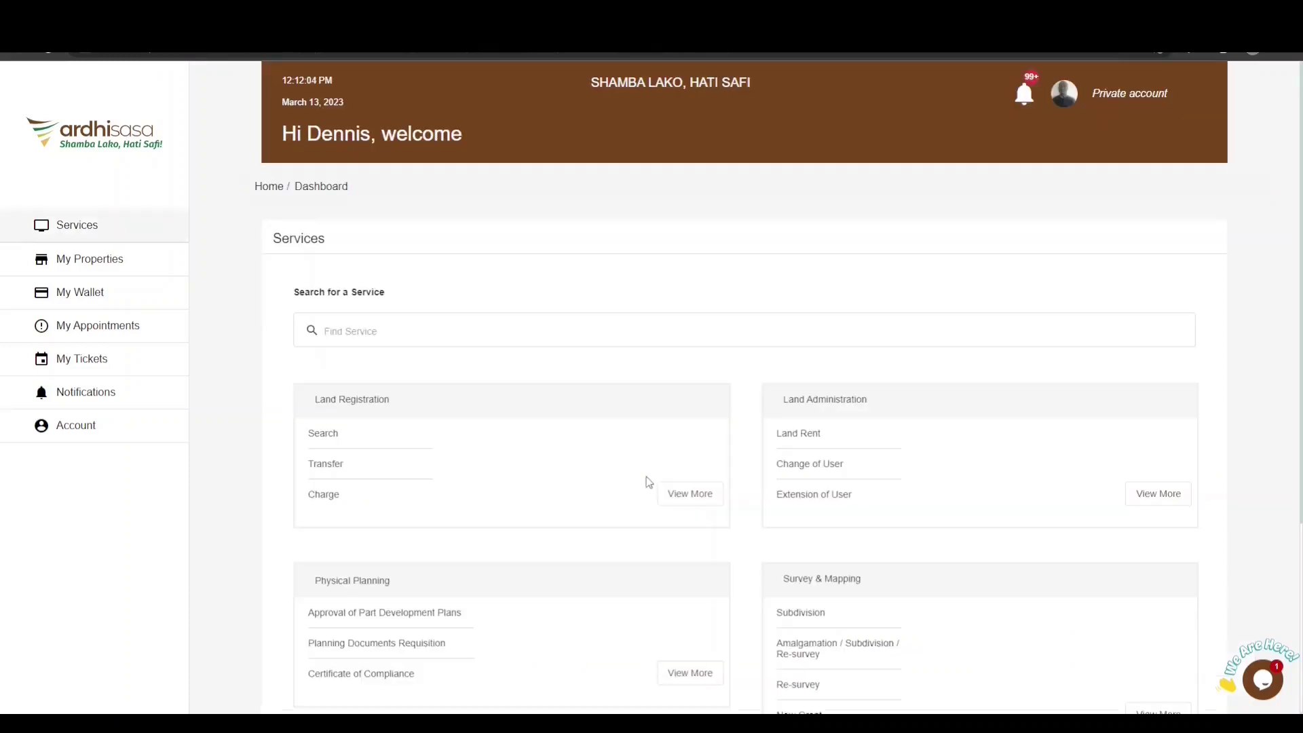
pyautogui.click(116, 400)
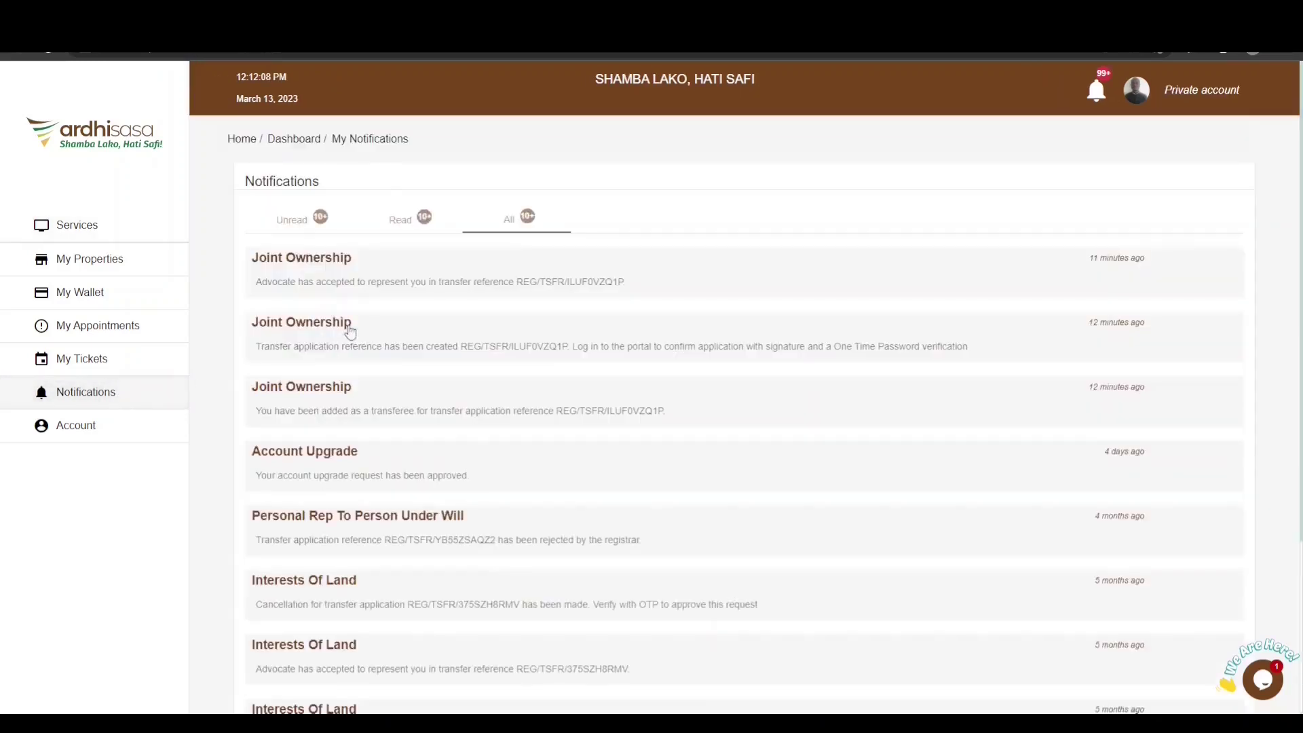
pyautogui.click(618, 355)
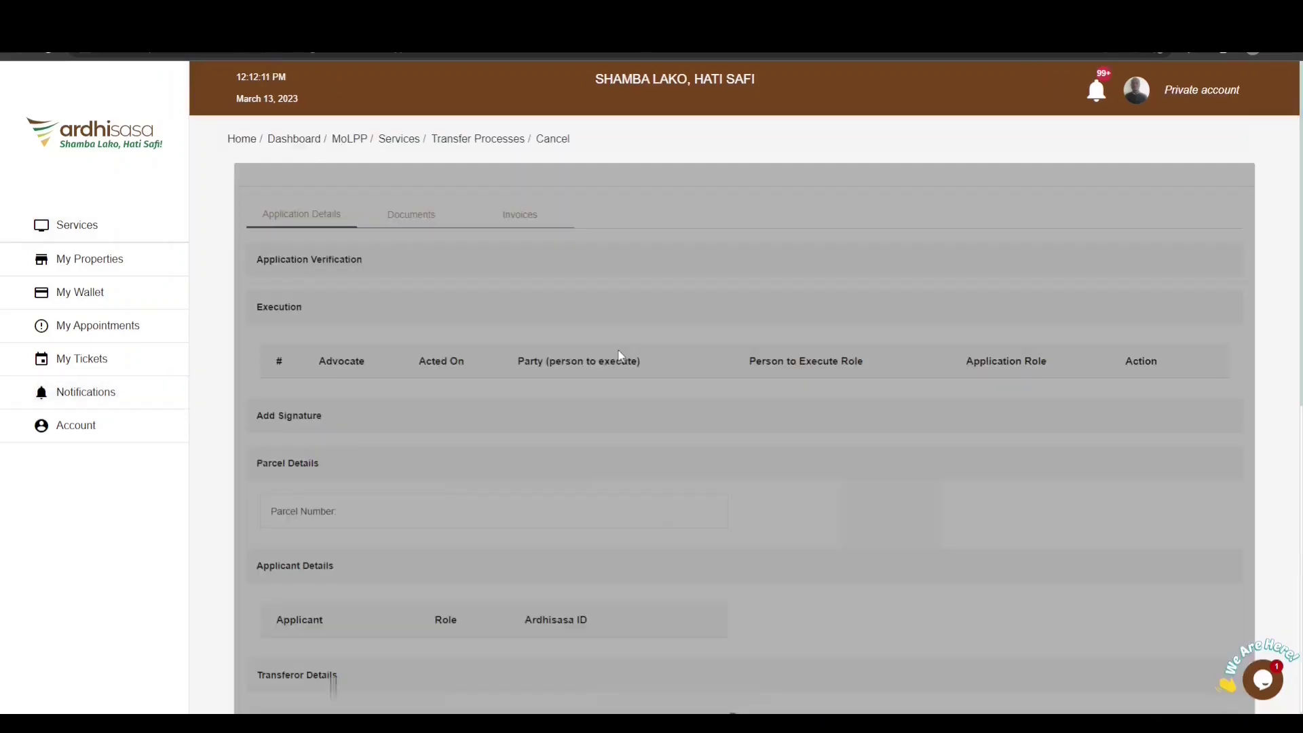
# - Request a new one-time code and verify the transferee with the received code
pyautogui.scroll(-1, 619, 356)
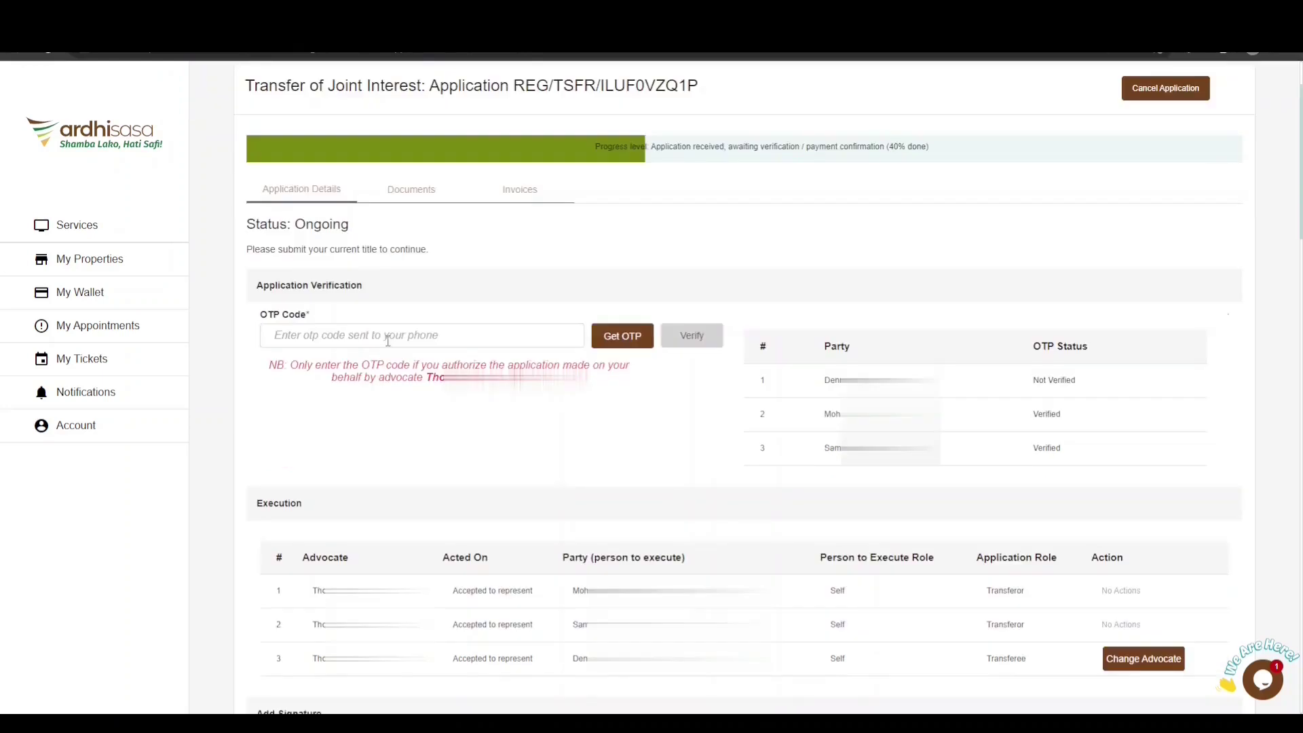
pyautogui.click(625, 335)
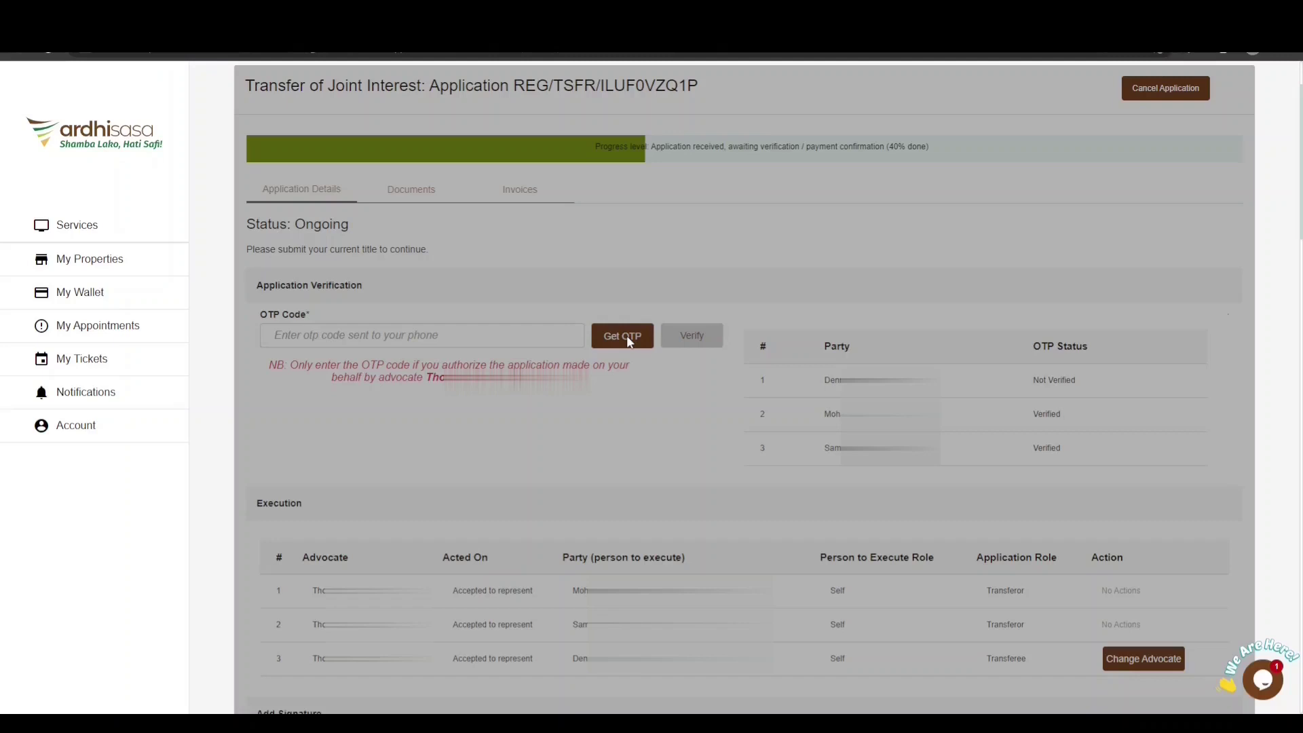
pyautogui.click(268, 340)
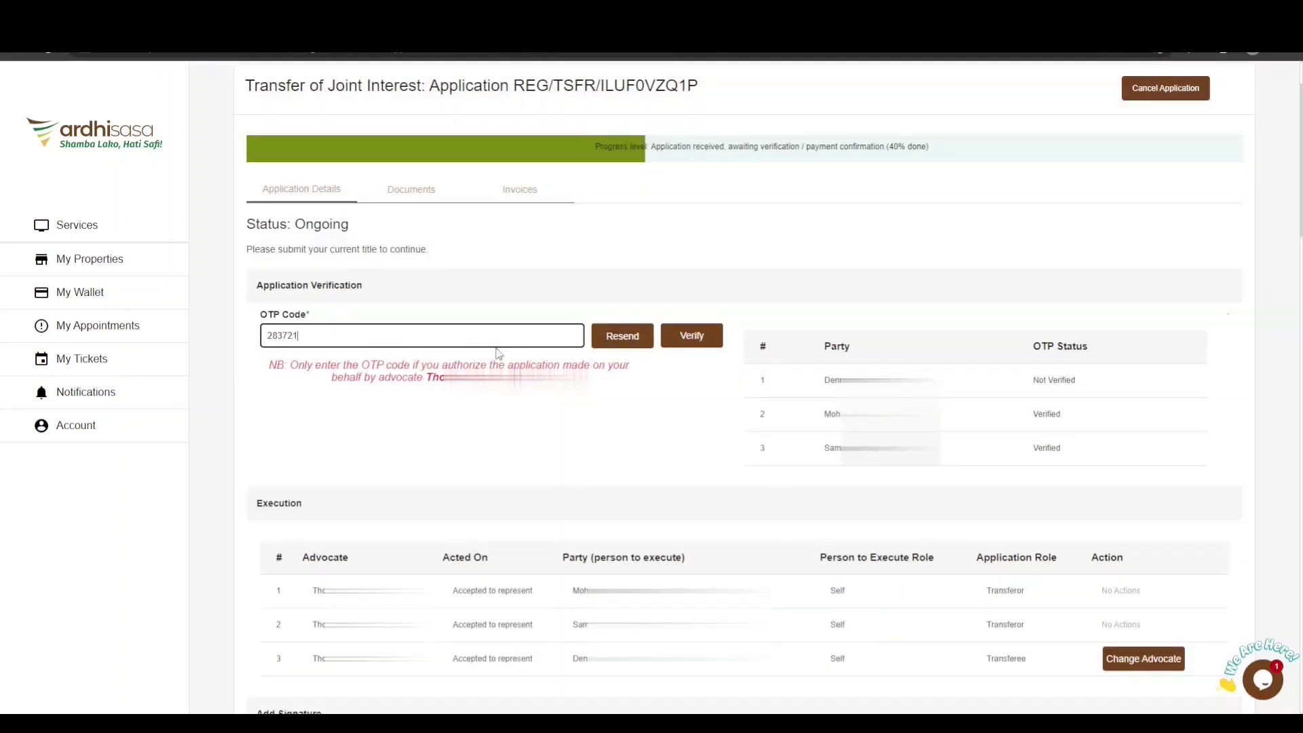
pyautogui.click(706, 346)
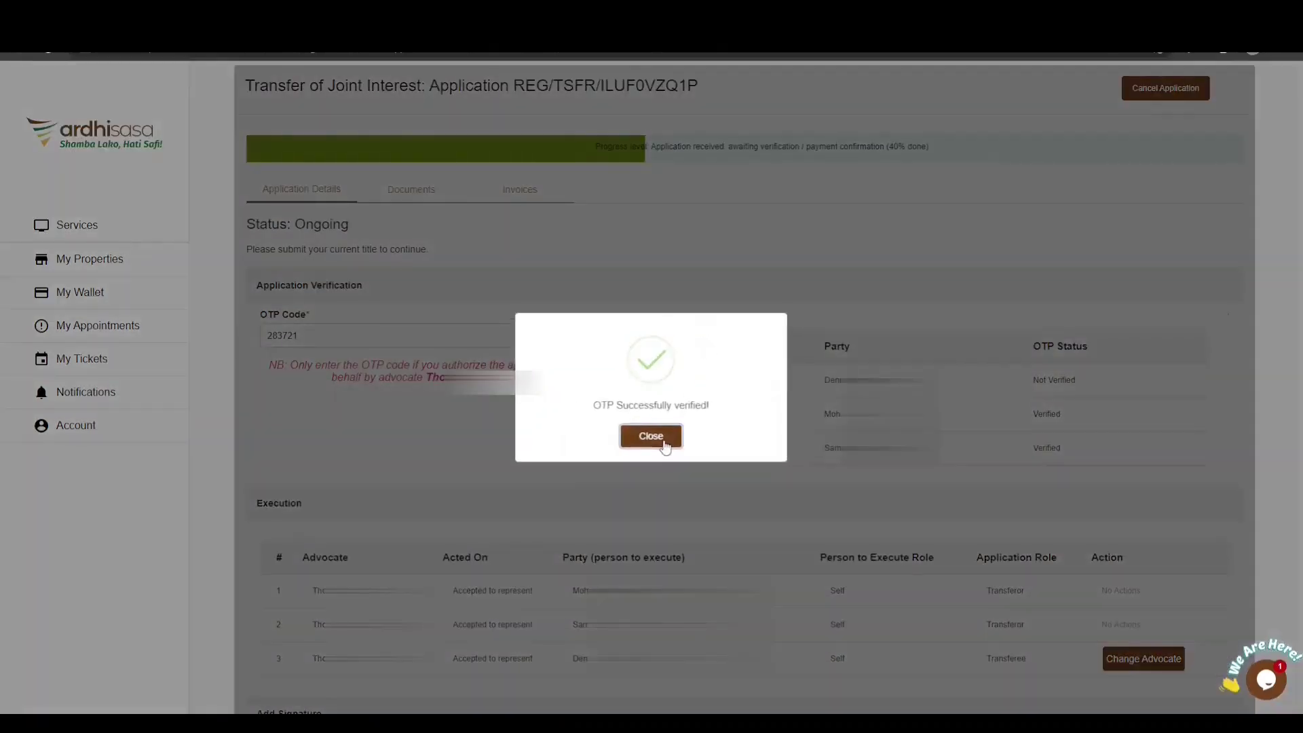
pyautogui.click(664, 438)
# - Draw the transferee's multi-stroke signature on the pad, save it and confirm with Yes
pyautogui.scroll(-7, 611, 414)
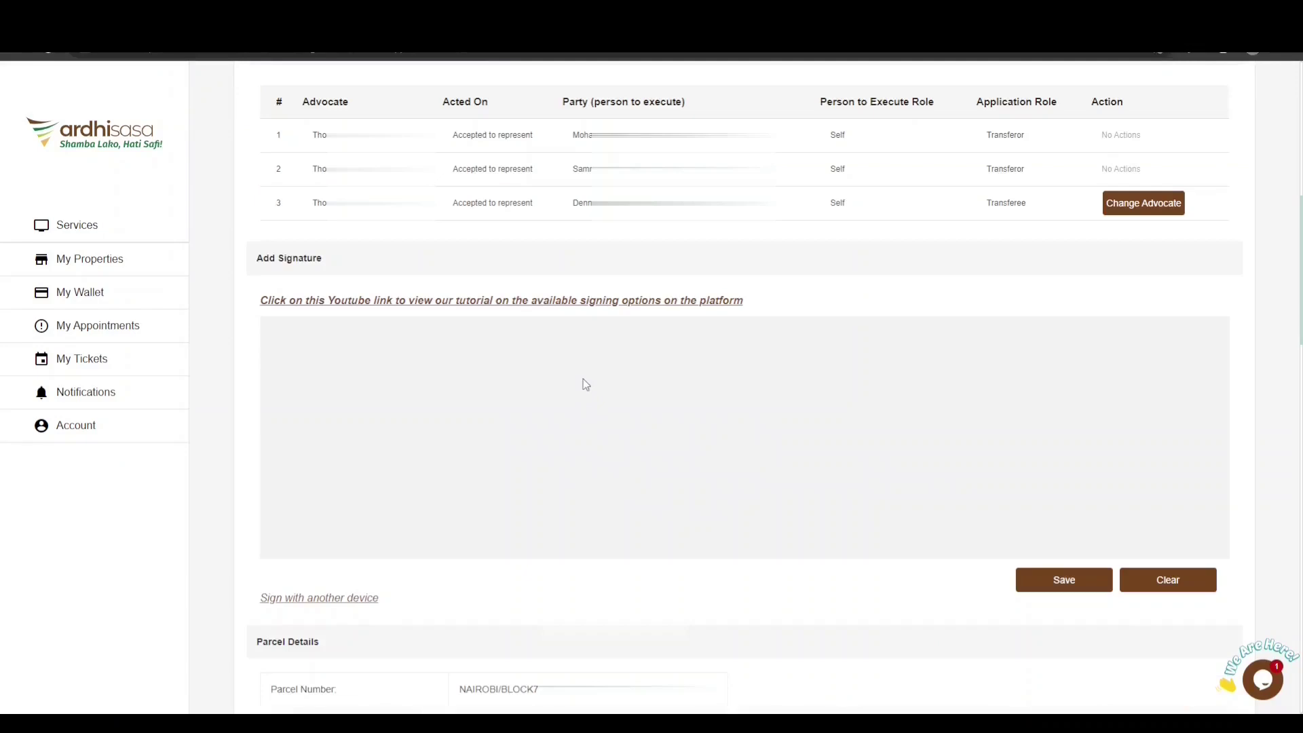
pyautogui.moveTo(581, 374); pyautogui.dragTo(601, 459)
pyautogui.moveTo(580, 373); pyautogui.dragTo(610, 475)
pyautogui.moveTo(671, 438); pyautogui.dragTo(604, 477)
pyautogui.moveTo(712, 377); pyautogui.dragTo(751, 475)
pyautogui.moveTo(743, 370); pyautogui.dragTo(827, 450)
pyautogui.moveTo(483, 459); pyautogui.dragTo(686, 463)
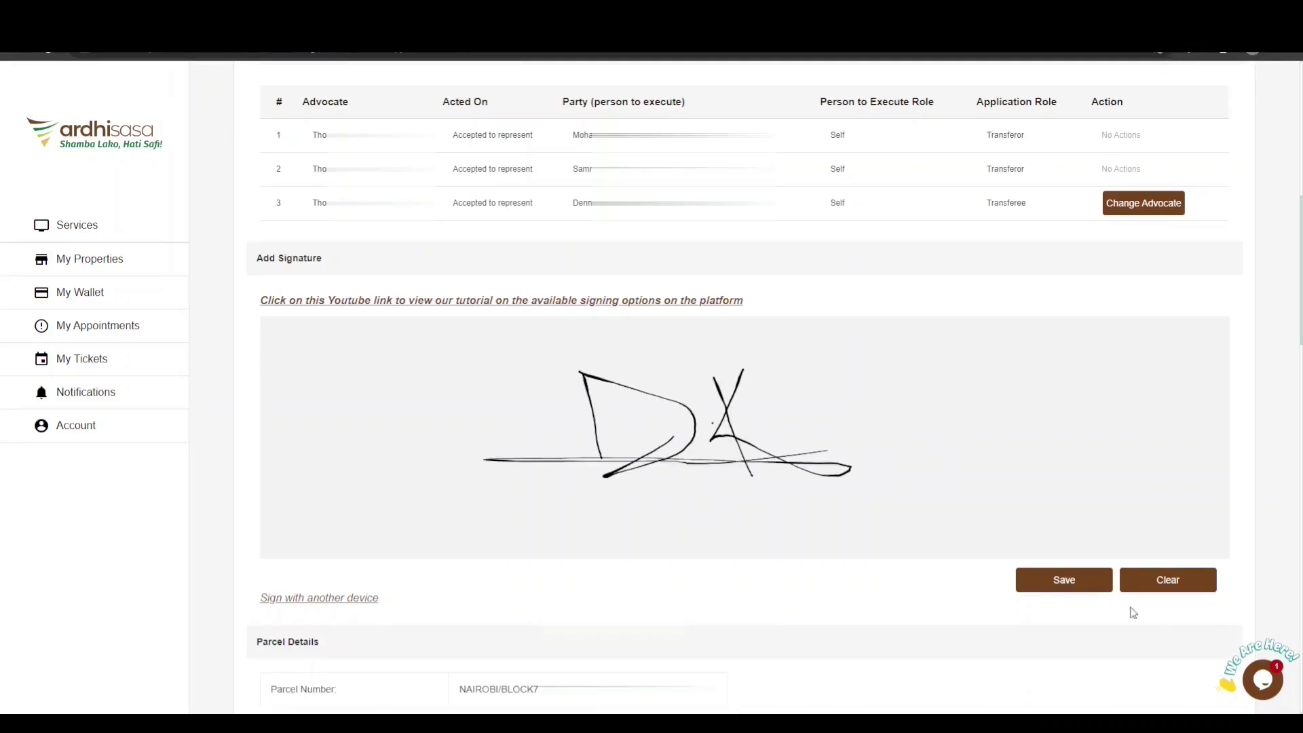
pyautogui.click(1077, 588)
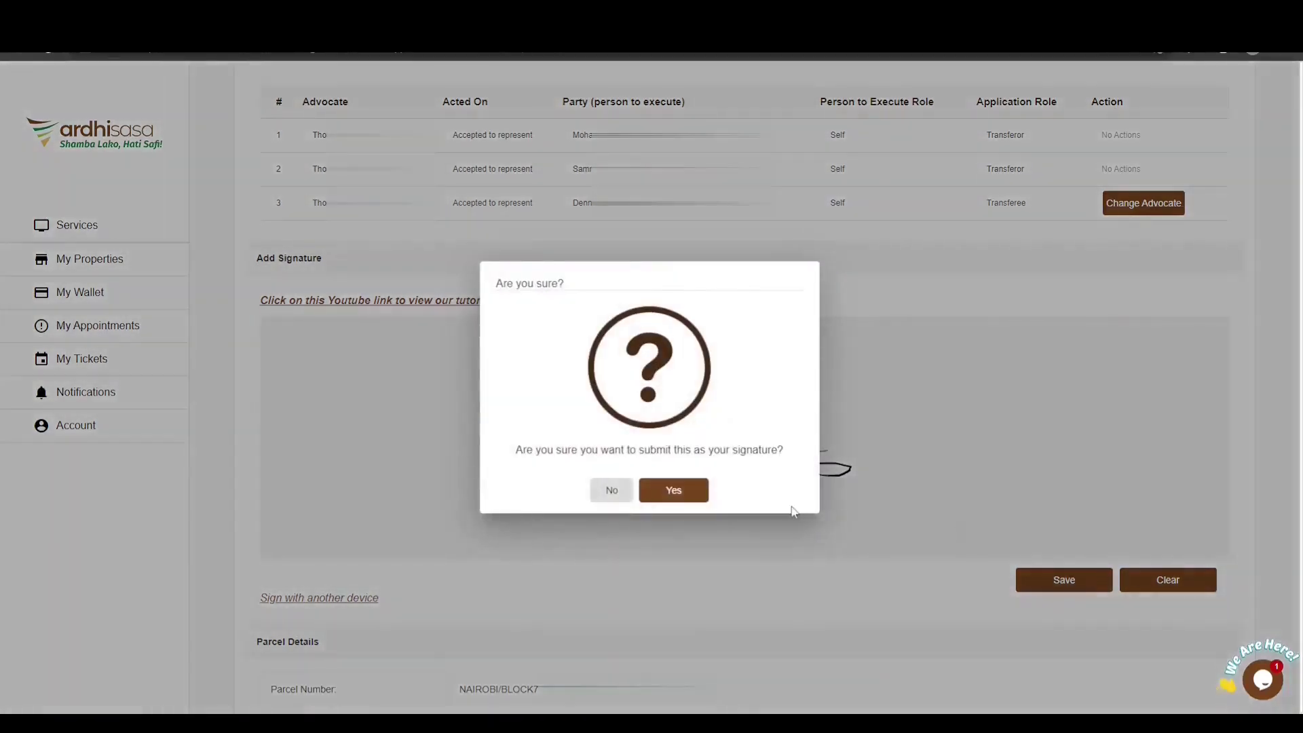
pyautogui.click(679, 494)
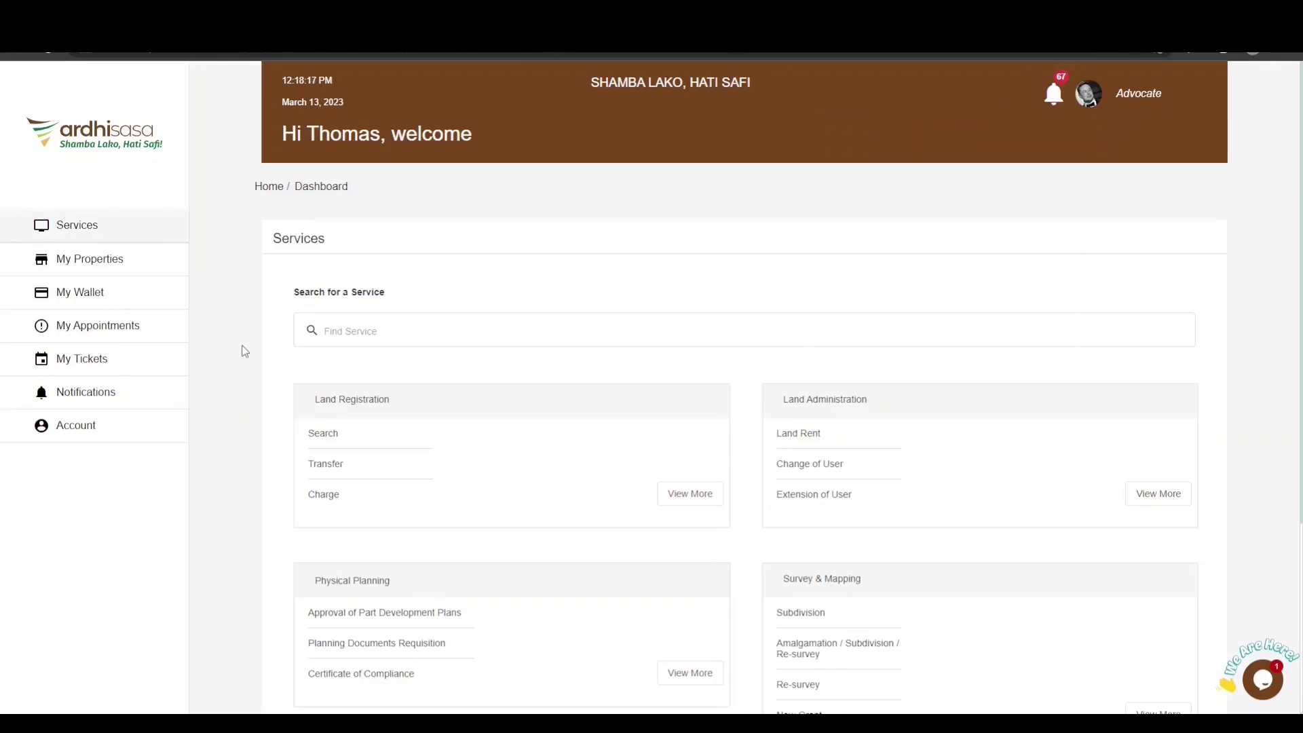
# - Open the Document Surrender invitation's details from My Appointments
pyautogui.click(123, 403)
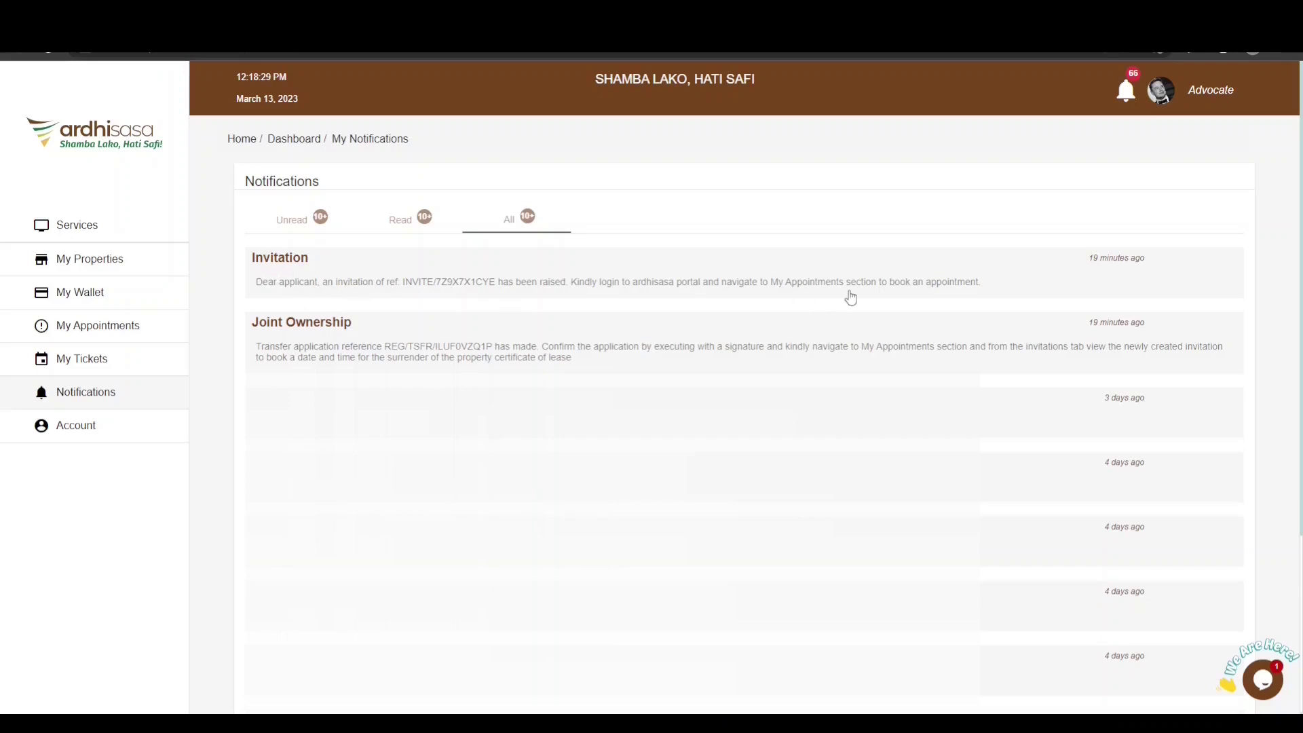
pyautogui.click(122, 336)
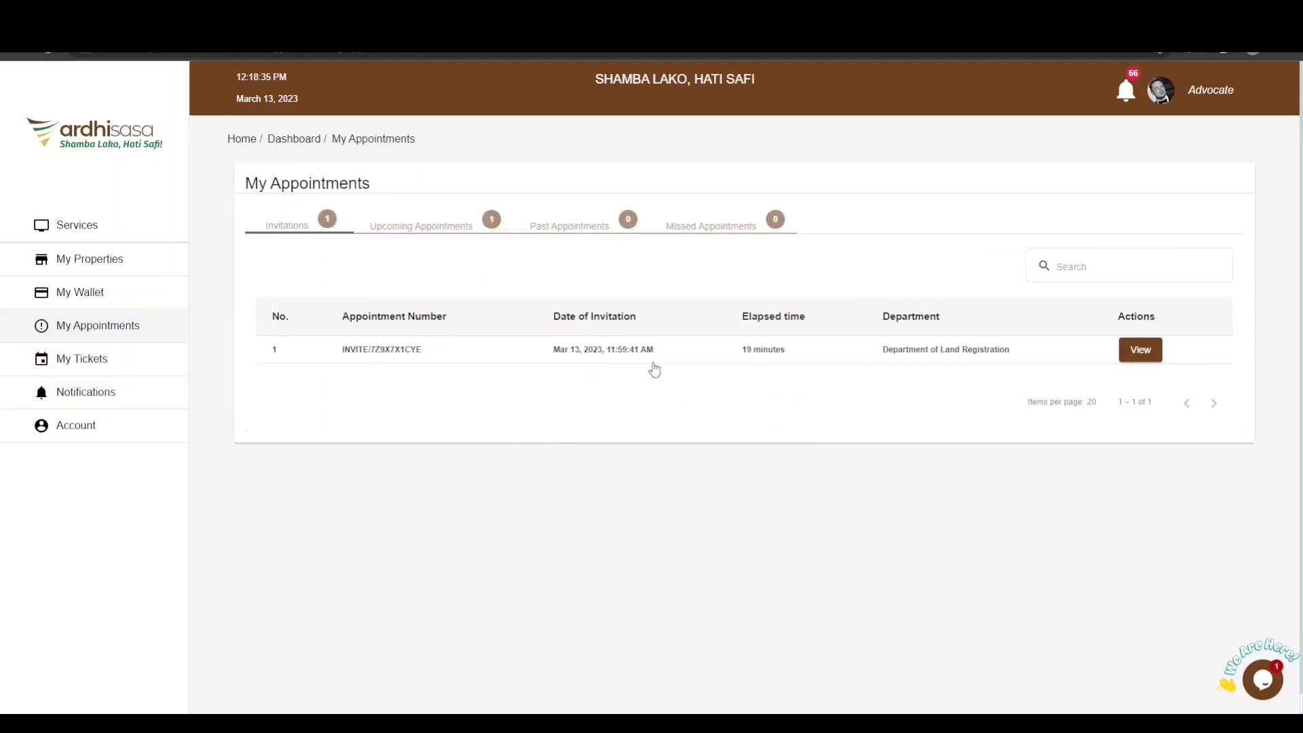
pyautogui.click(1140, 350)
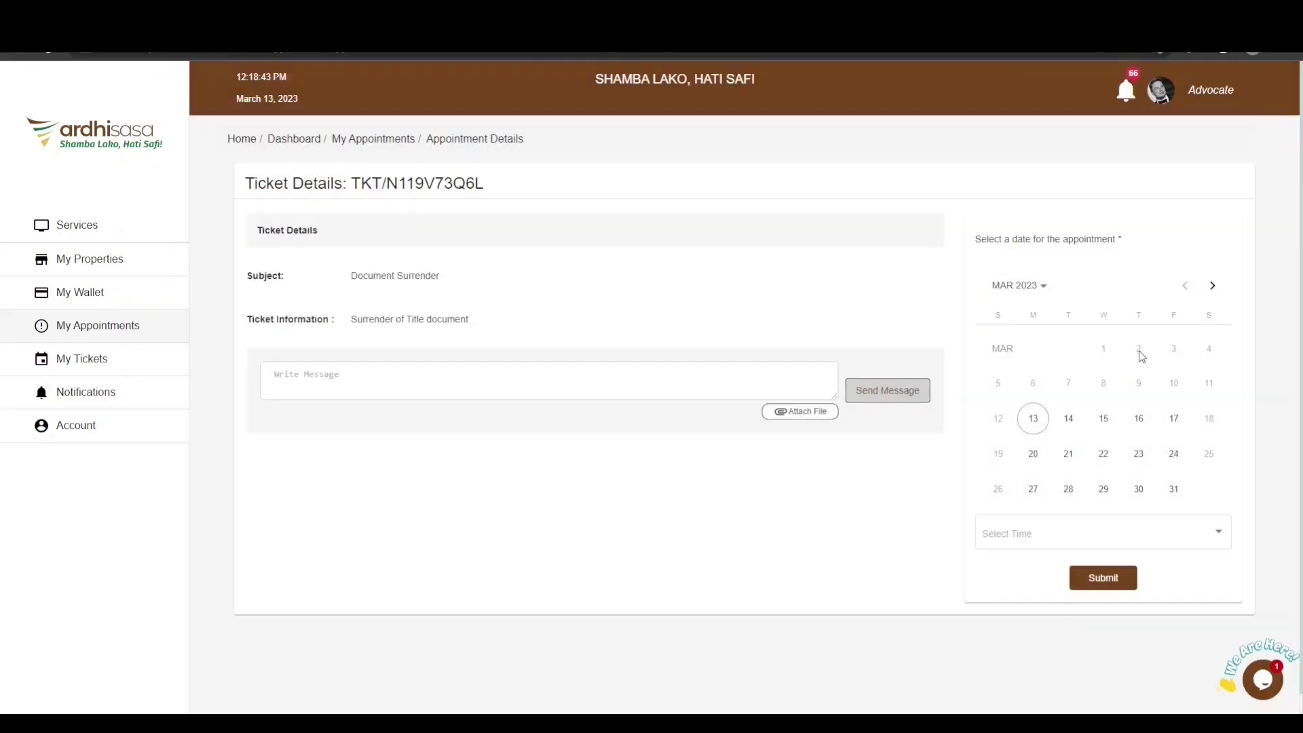
# - Book the appointment for 14 March 2023 at 10:00:00 and list upcoming appointments
pyautogui.click(1069, 421)
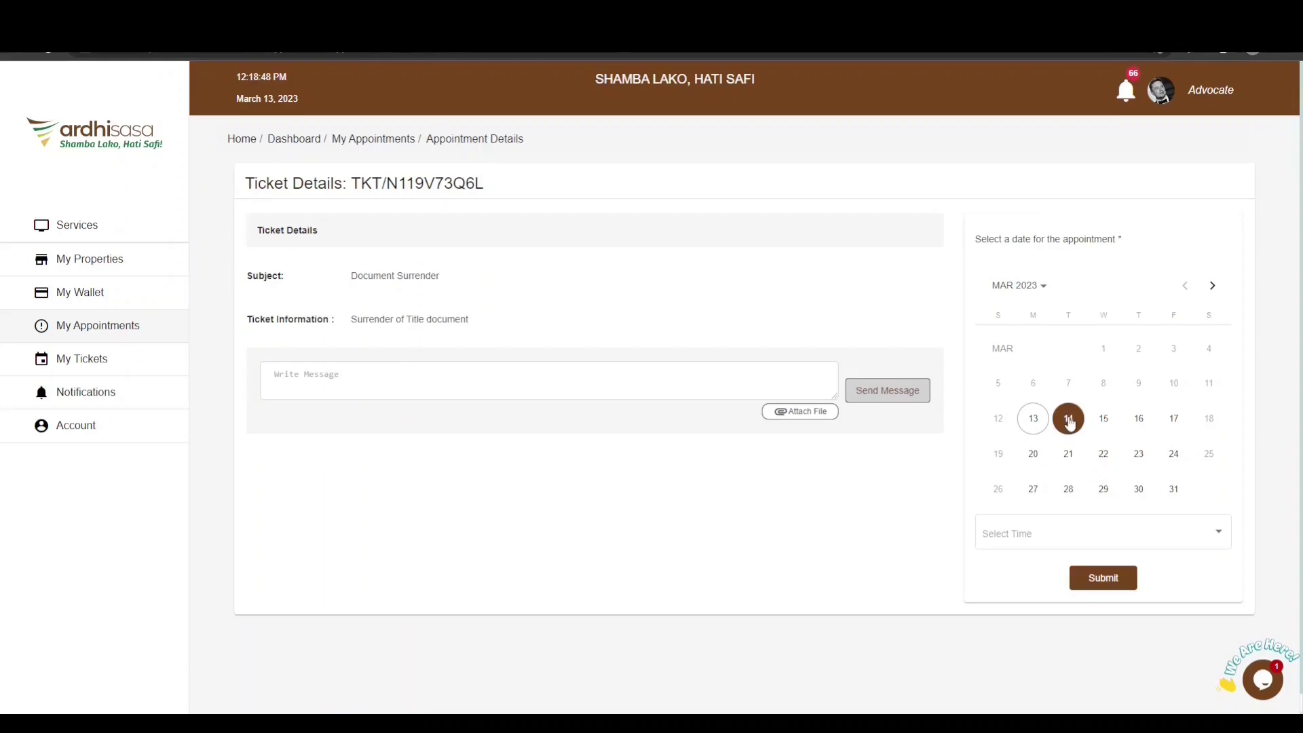
pyautogui.click(1062, 528)
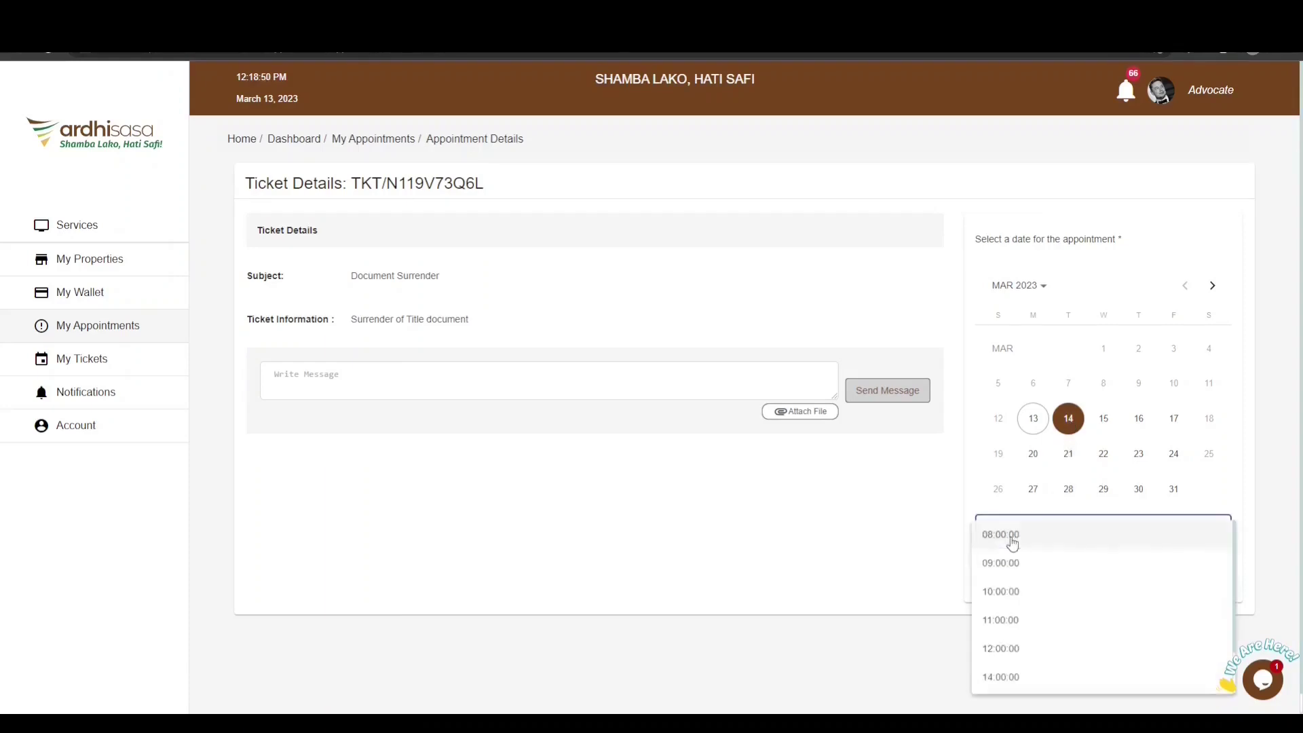
pyautogui.click(1002, 591)
pyautogui.click(1100, 580)
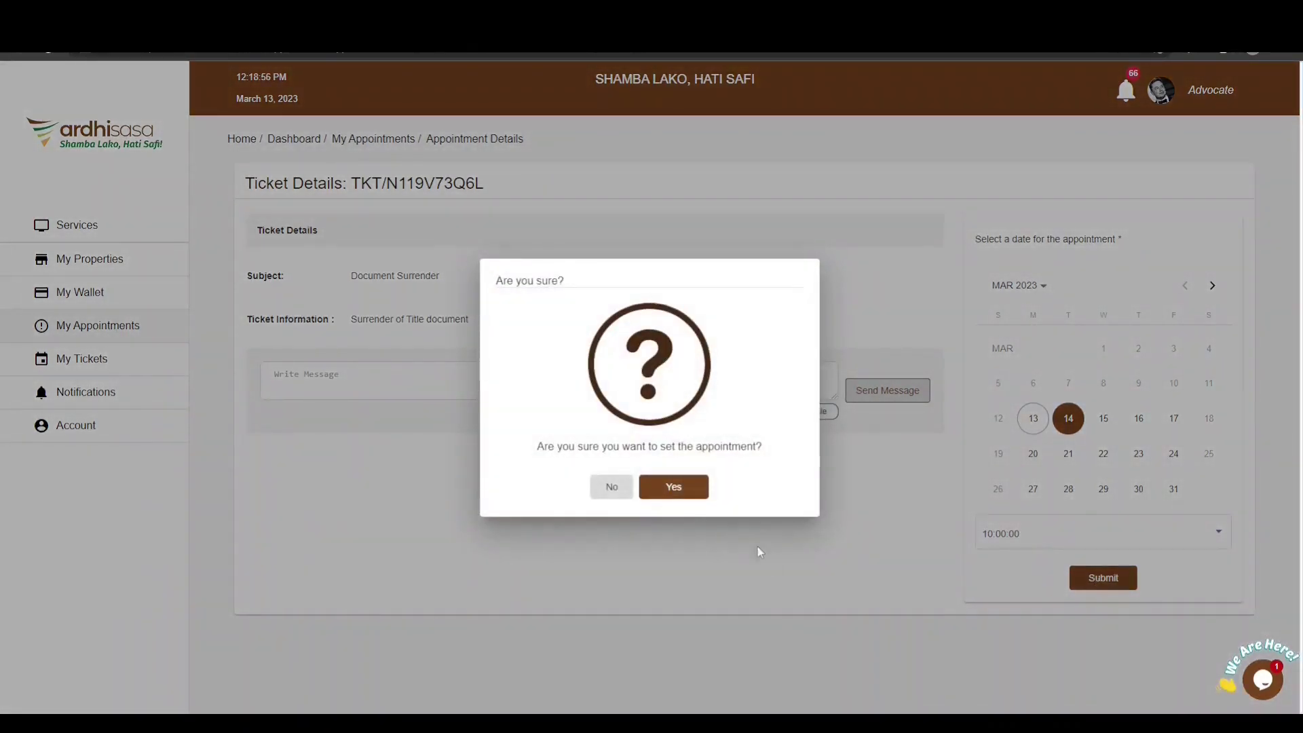
pyautogui.click(675, 487)
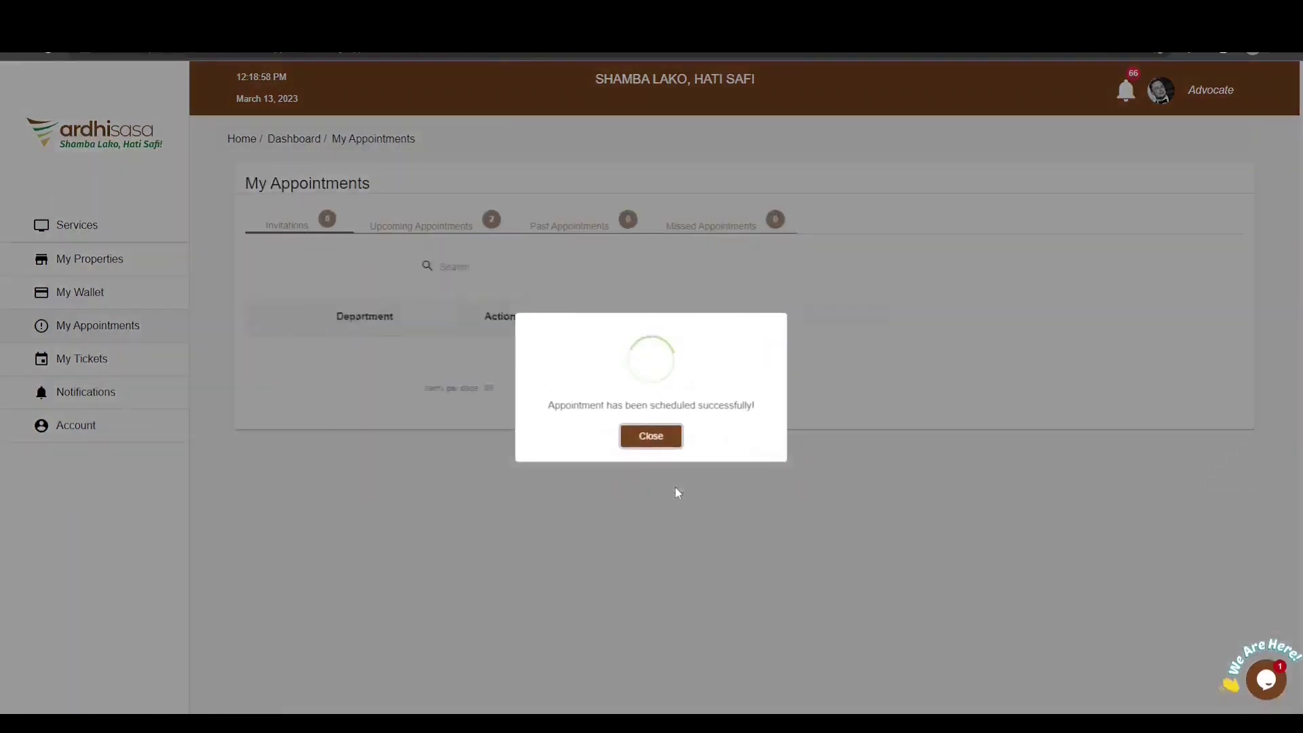
pyautogui.click(650, 436)
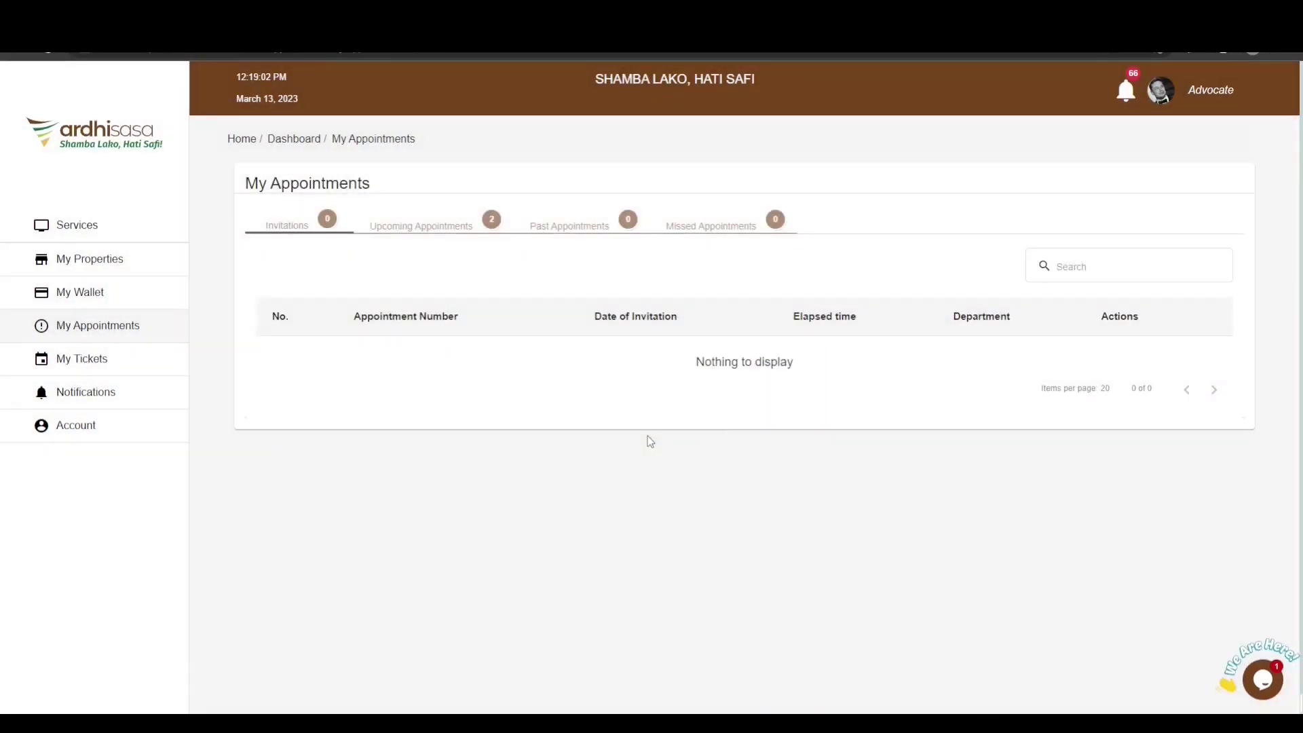
pyautogui.click(411, 228)
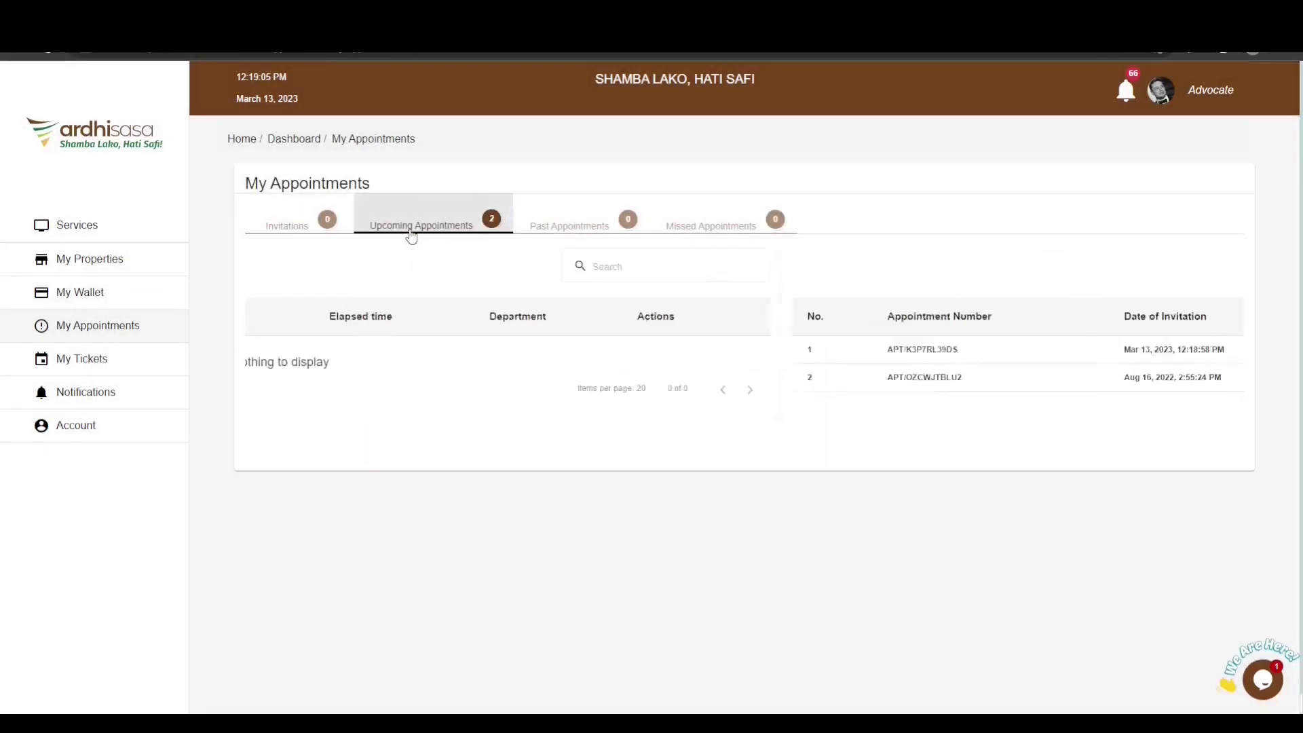
# - Open the Mar 14, 2023 appointment's details and view its gate pass
pyautogui.click(1126, 349)
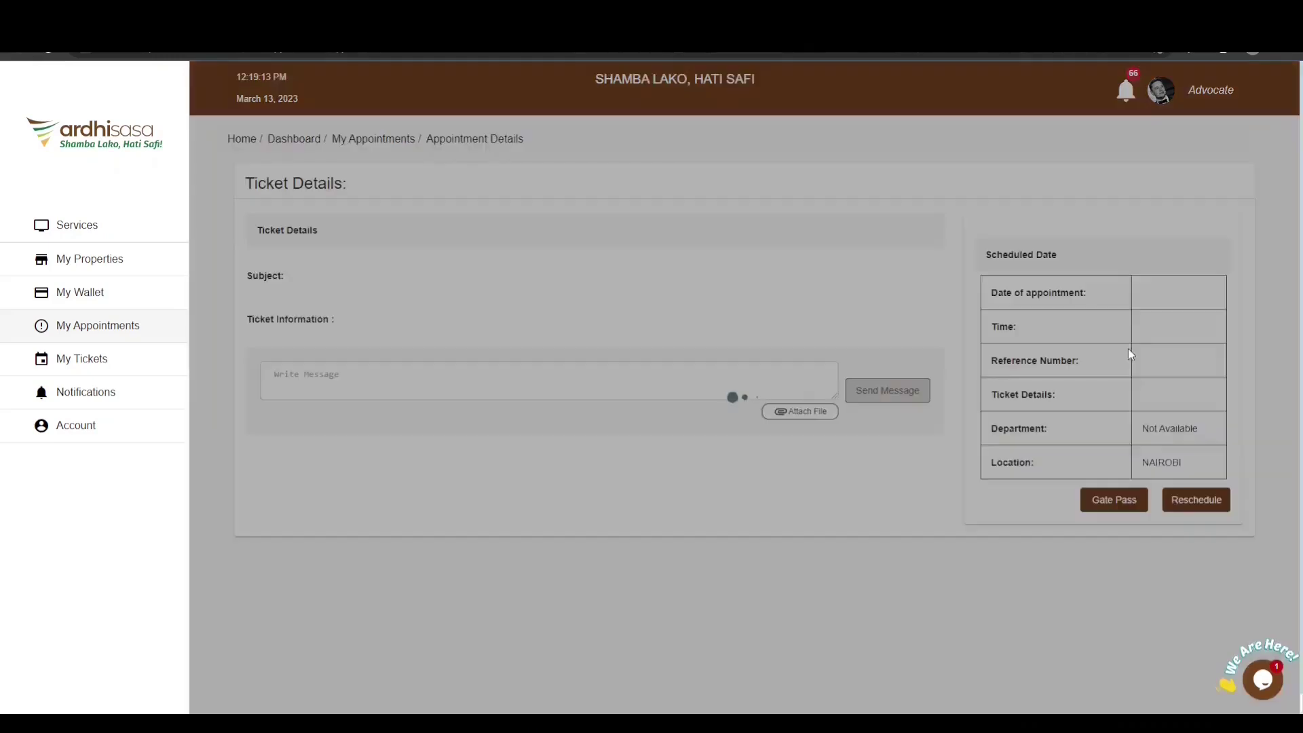
pyautogui.click(1119, 504)
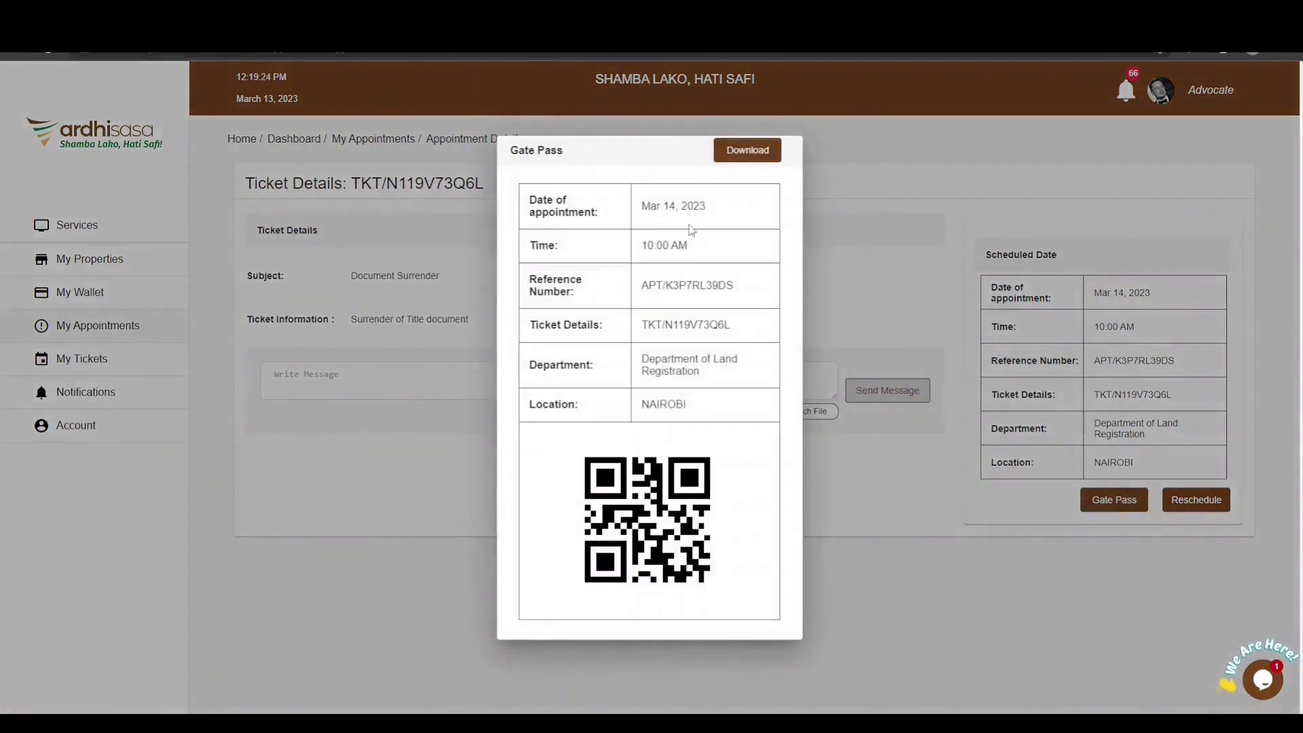
pyautogui.click(733, 162)
pyautogui.click(934, 319)
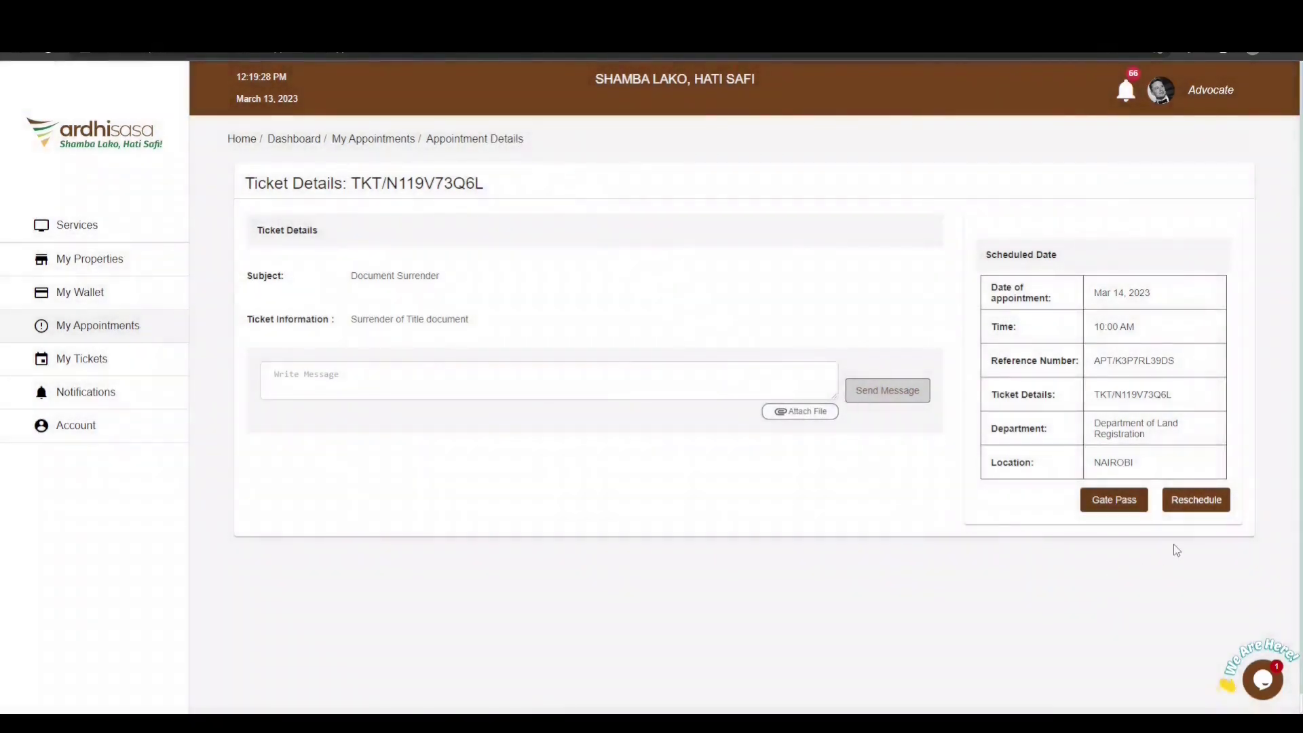
# - Cancel rescheduling without changes and return to the services dashboard
pyautogui.click(1201, 507)
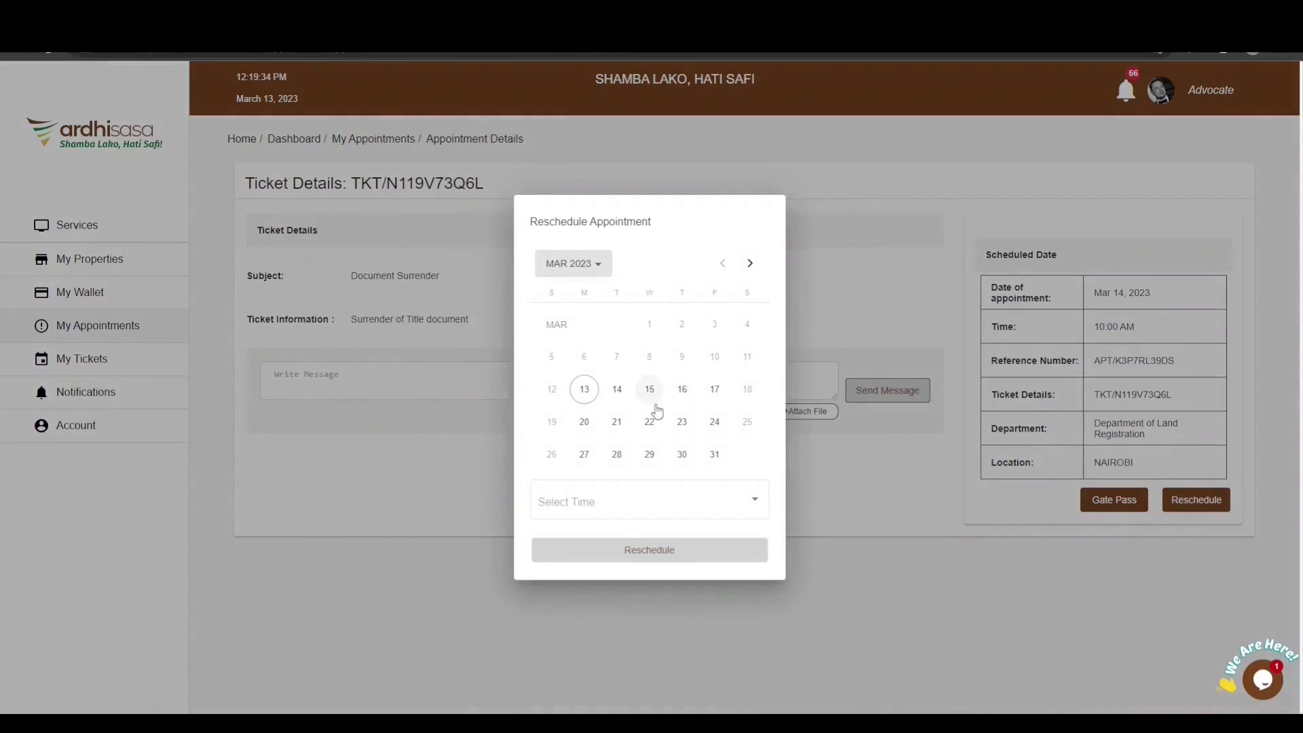
pyautogui.click(865, 279)
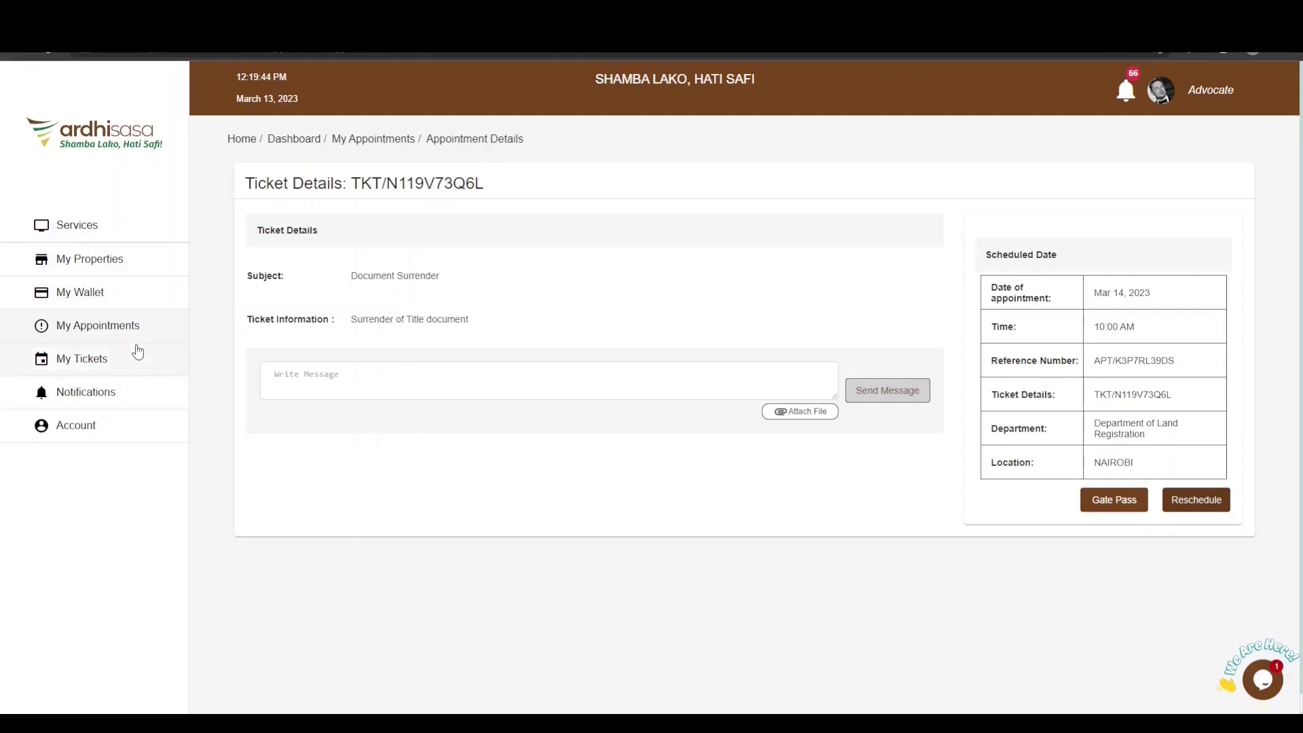
pyautogui.click(112, 228)
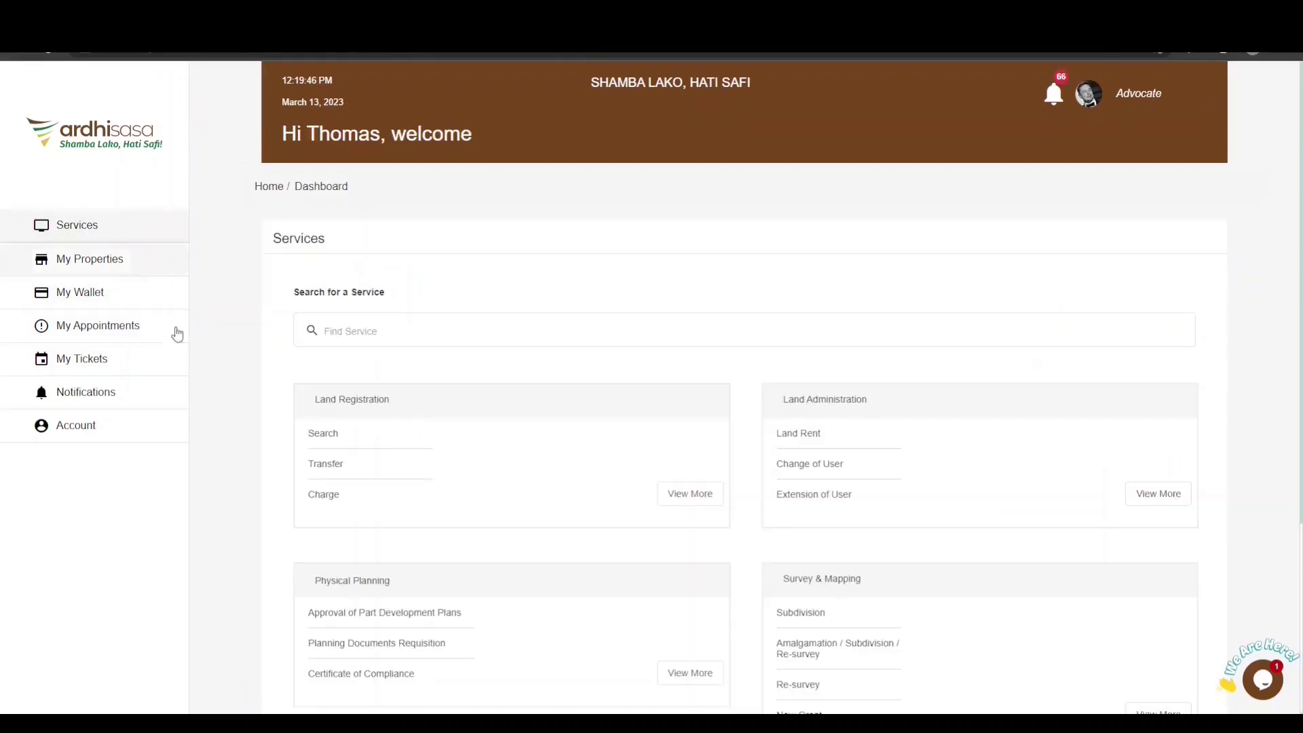
# - Open the pending Transfer of Joint Interest (FORM LRA 36) application's details
pyautogui.click(329, 466)
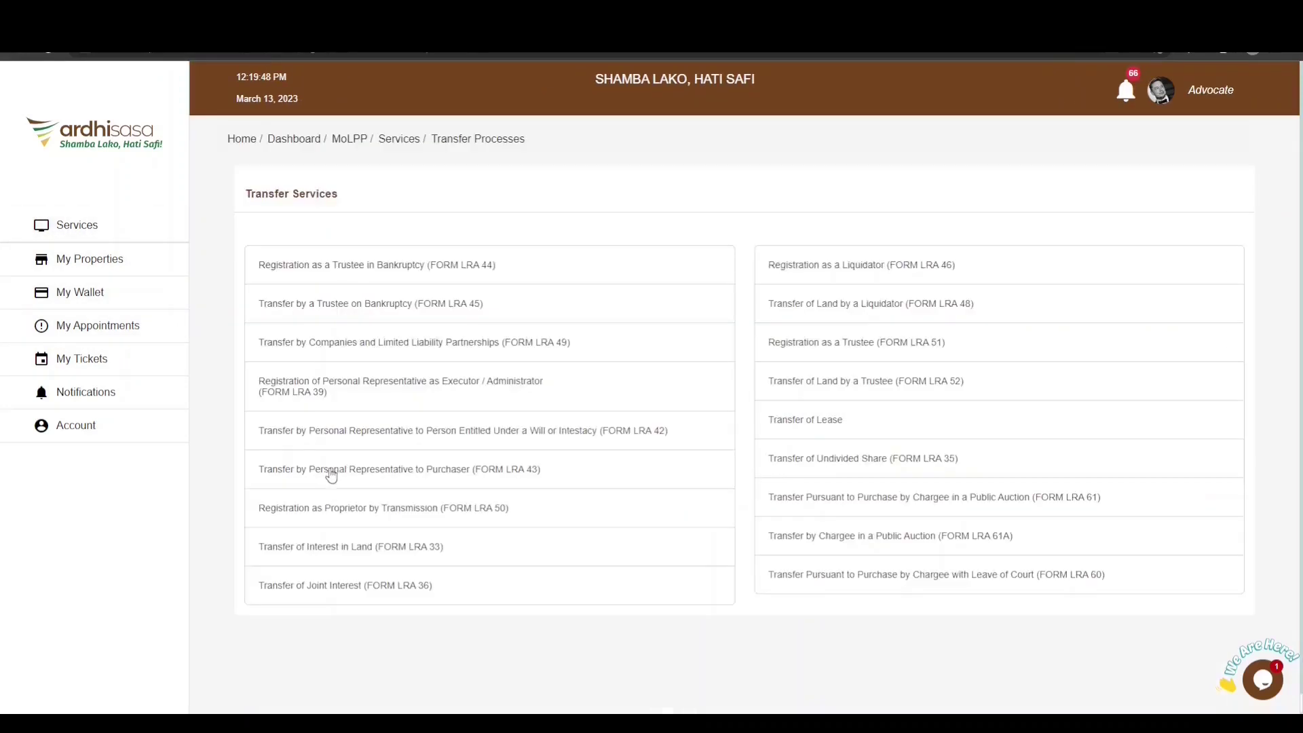
pyautogui.click(373, 587)
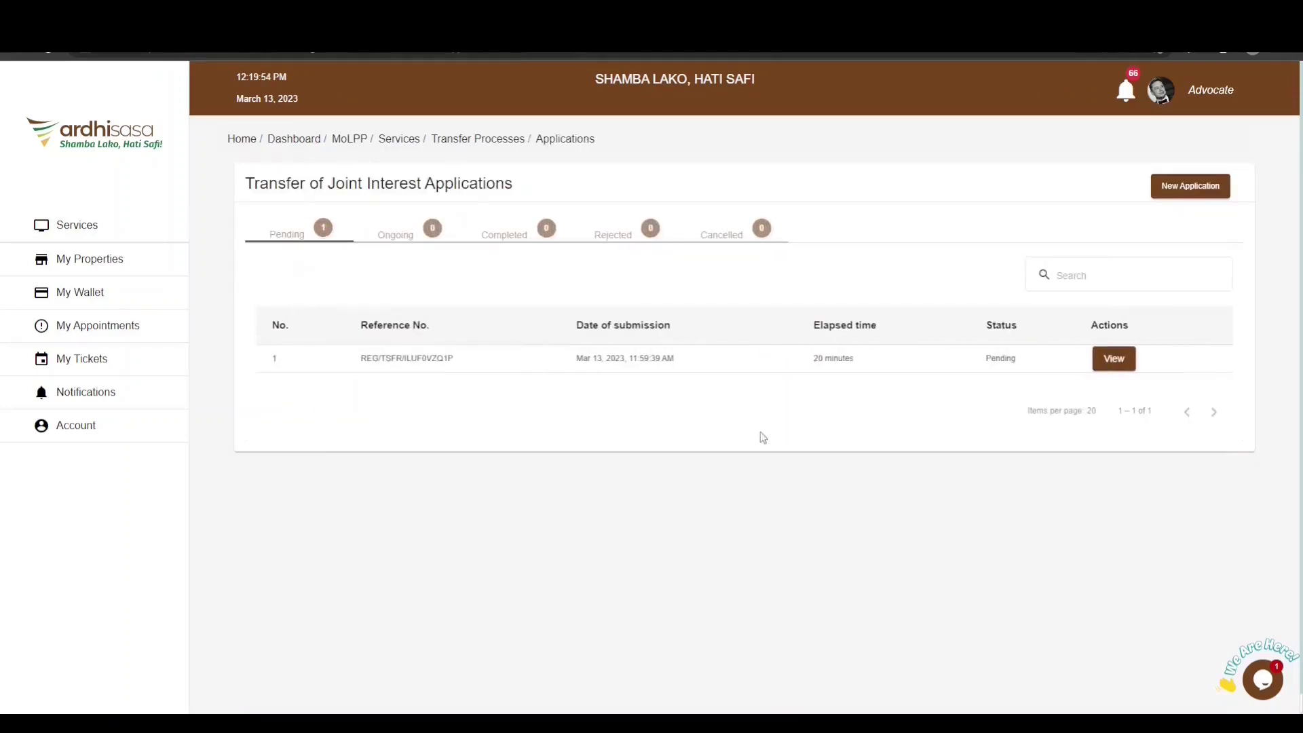
pyautogui.click(1114, 359)
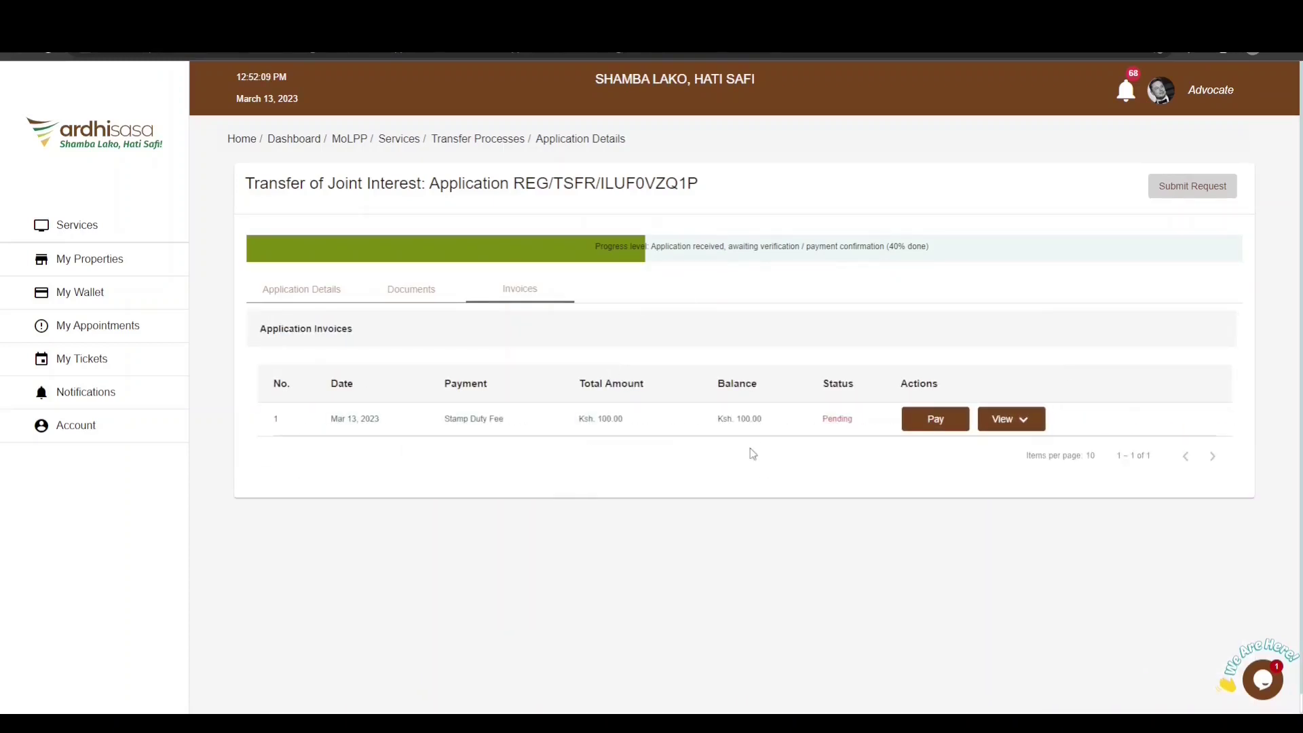
# - Start paying the Ksh. 100.00 Stamp Duty Fee and confirm the payment was made
pyautogui.click(1024, 420)
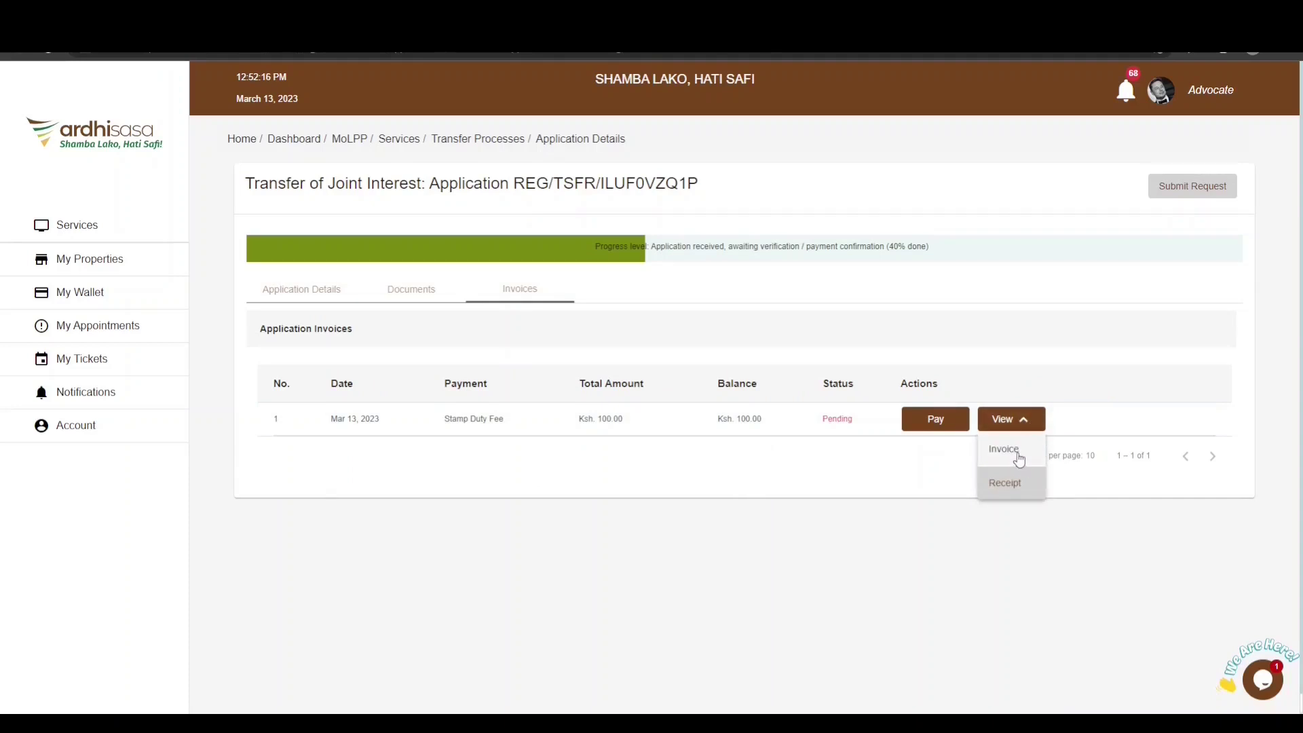
pyautogui.click(937, 420)
pyautogui.click(935, 420)
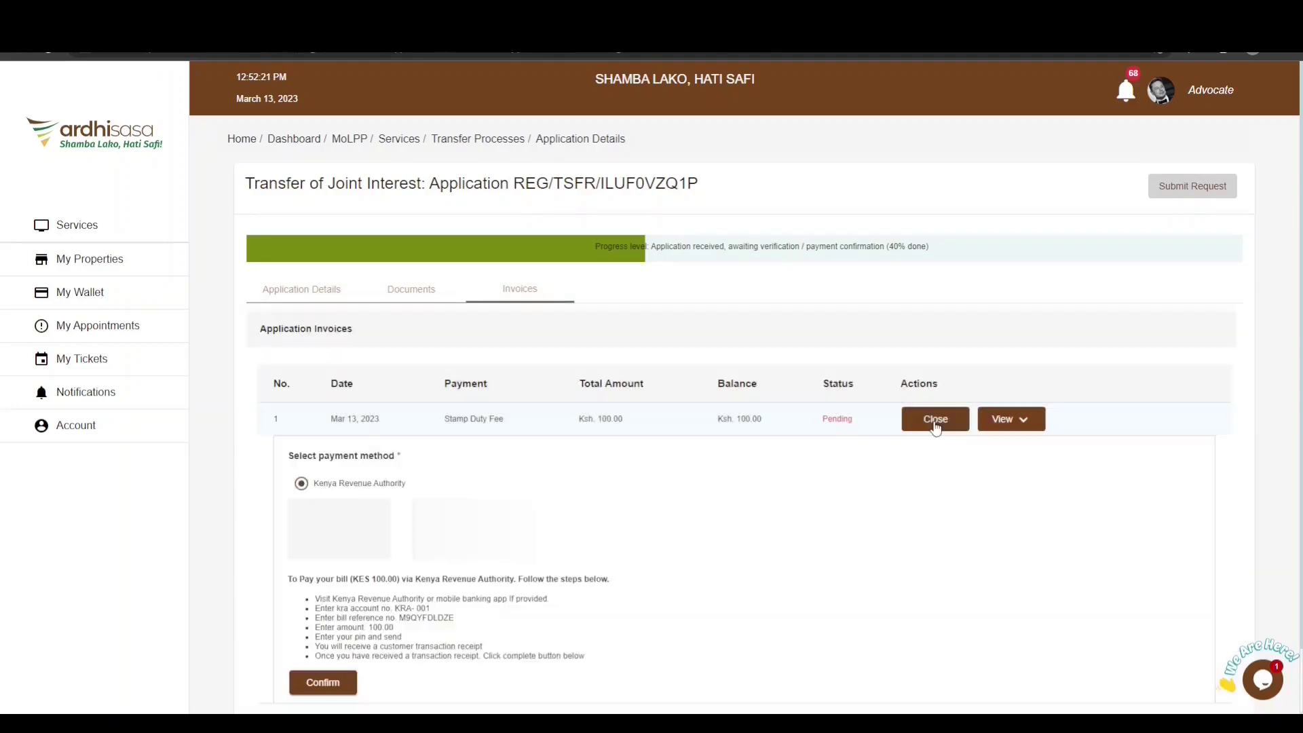
pyautogui.scroll(-1, 572, 546)
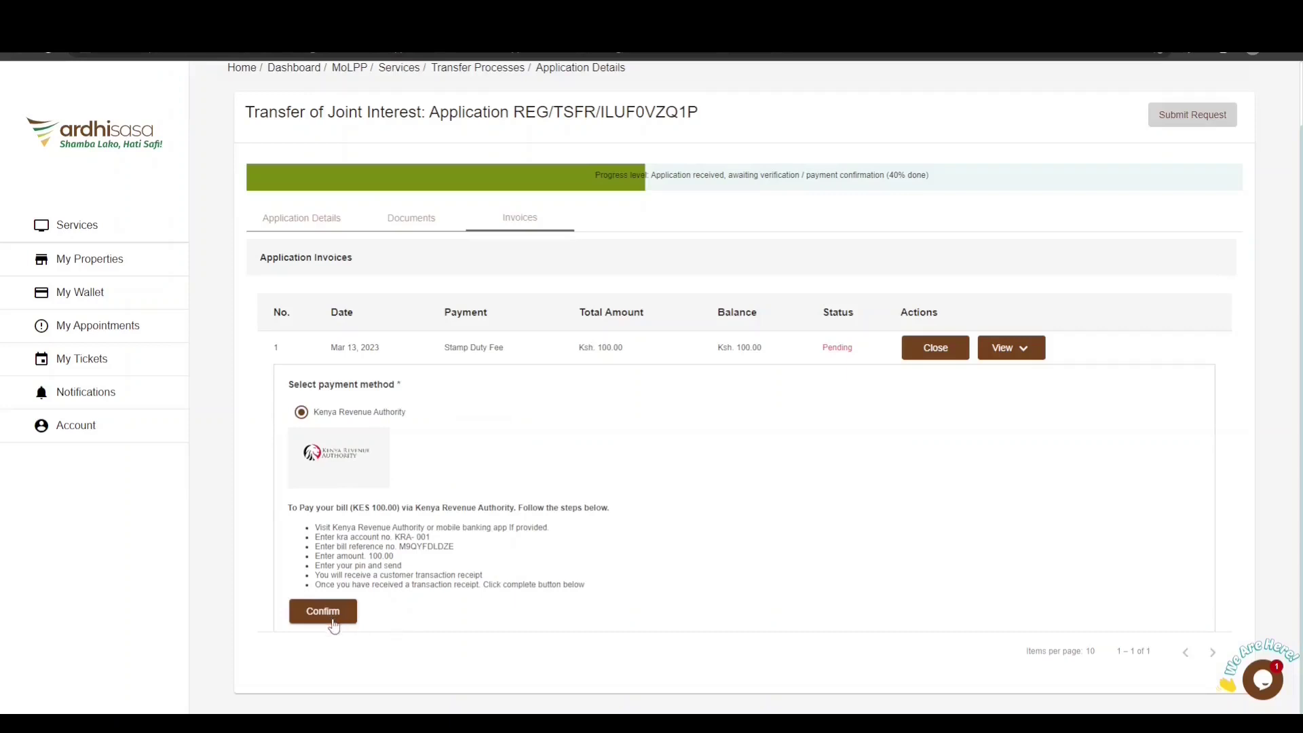
pyautogui.click(323, 612)
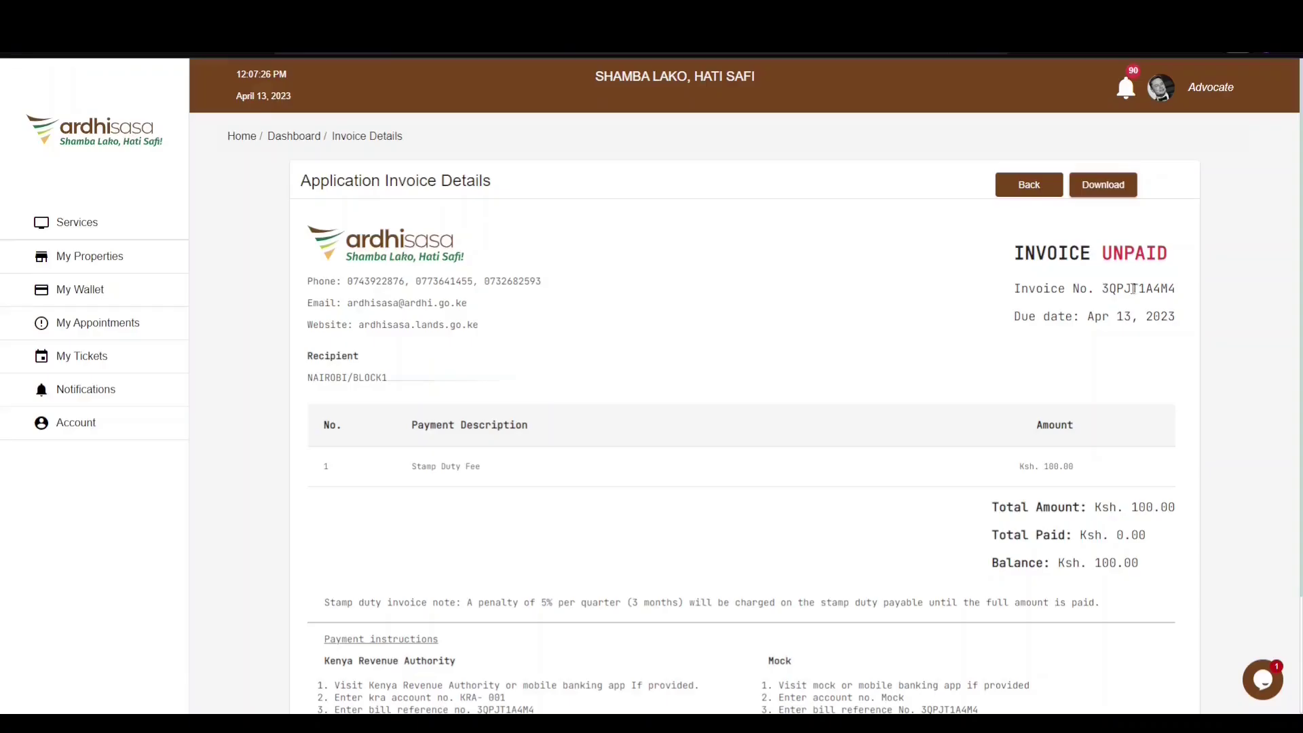
# - Fill the Manual Confirmation form with the invoice number and PRN
pyautogui.doubleClick(1136, 292)
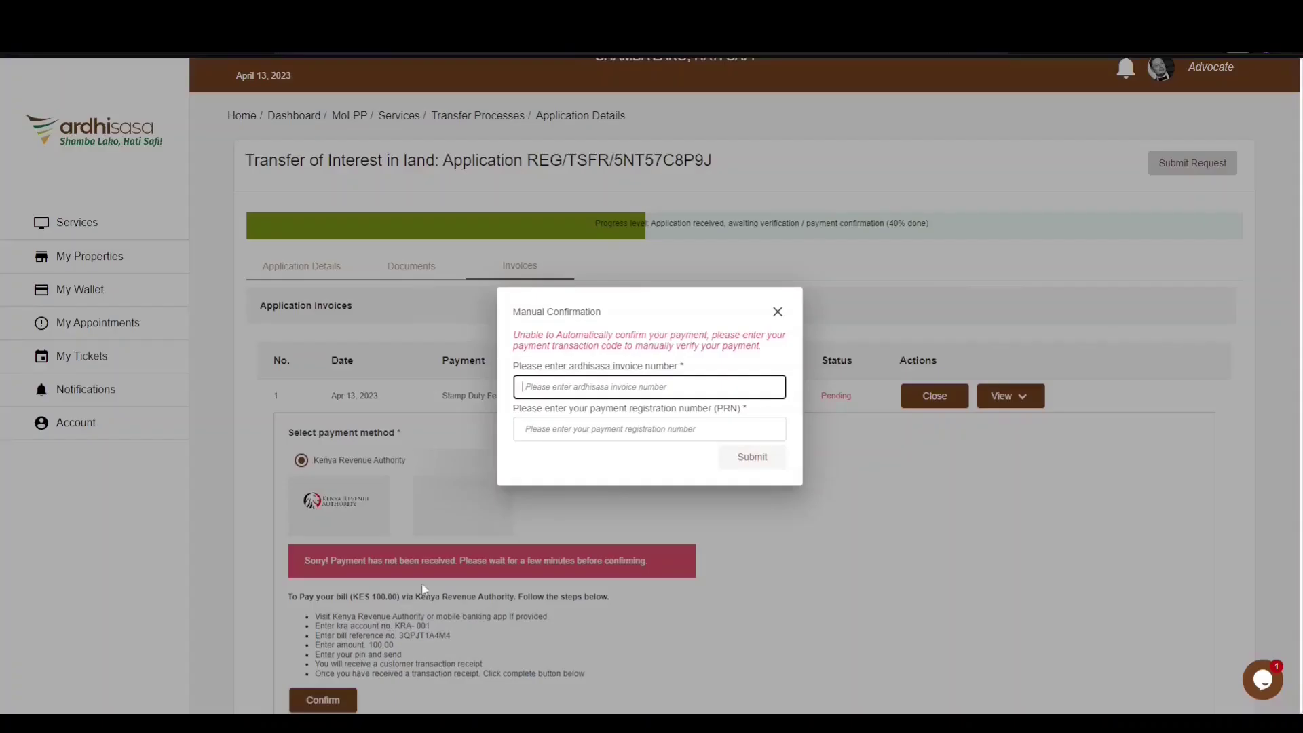
pyautogui.press('Tab')
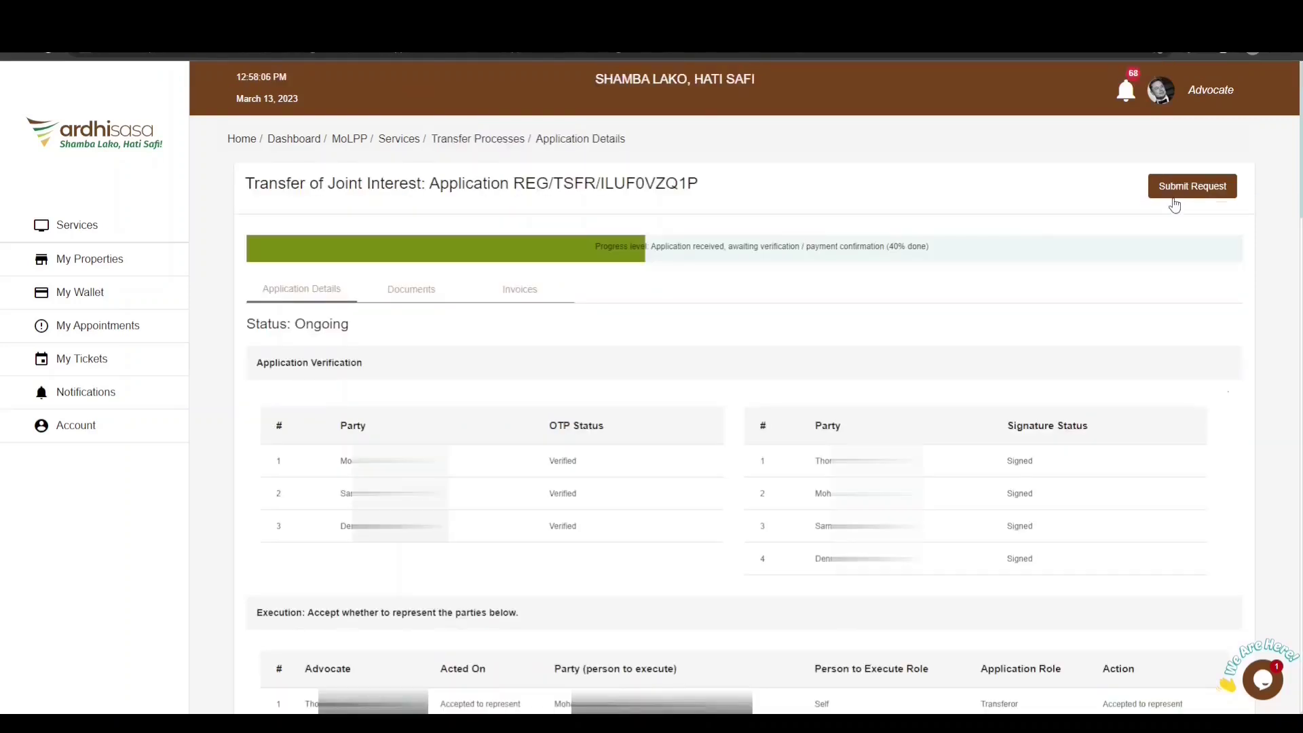
# - Submit the application, then open it from the Ongoing tab
pyautogui.click(1172, 194)
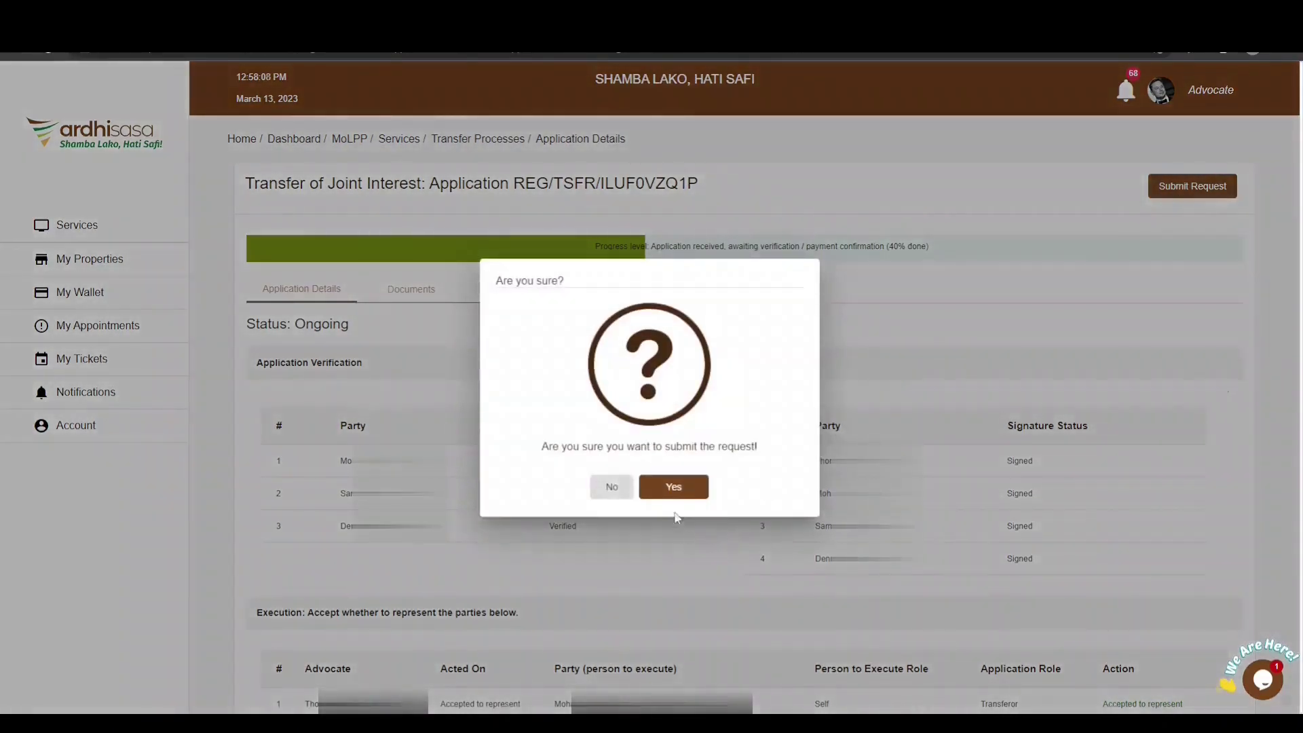
pyautogui.click(680, 487)
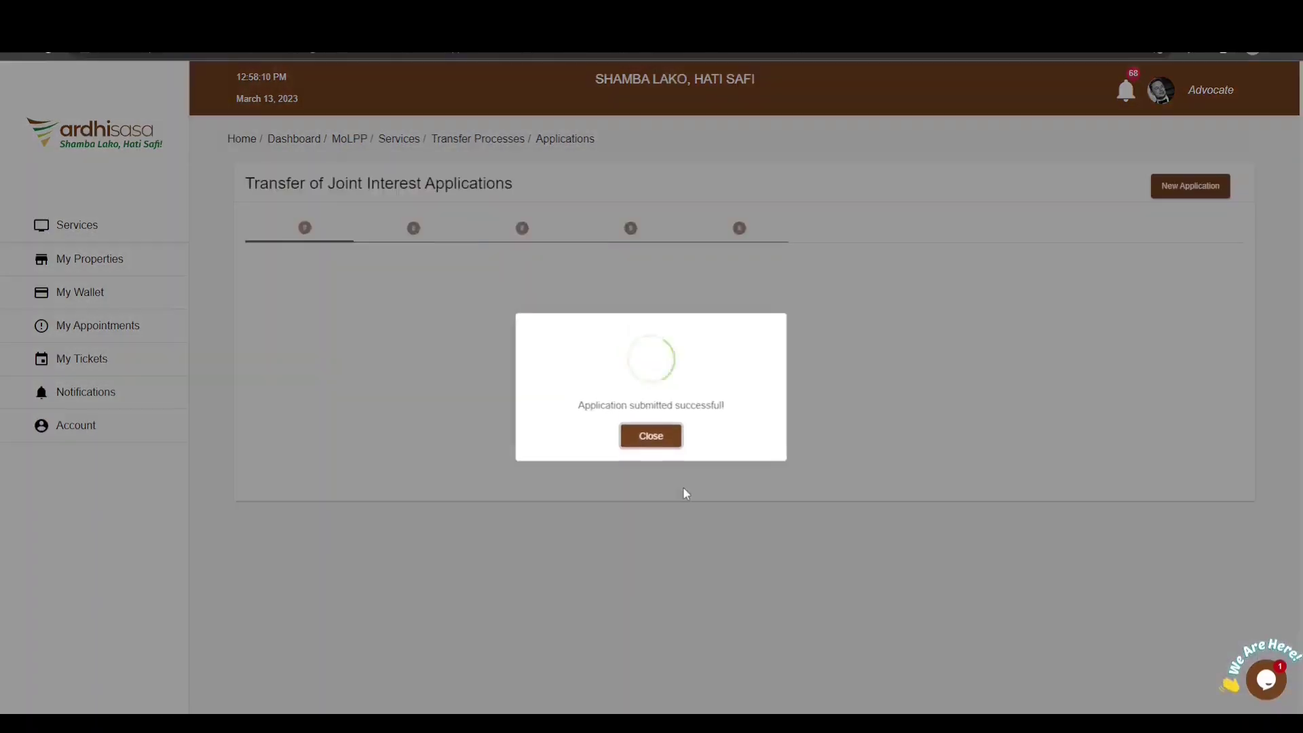
pyautogui.click(652, 436)
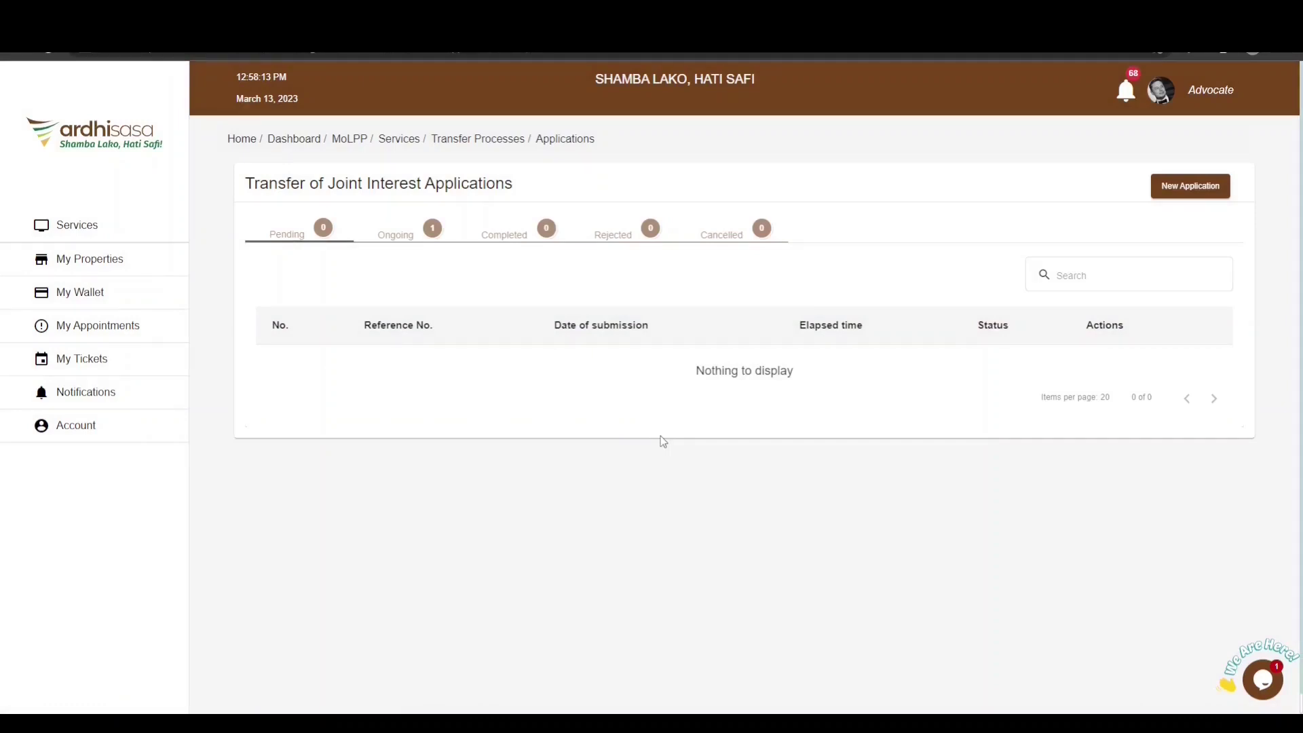
pyautogui.click(396, 245)
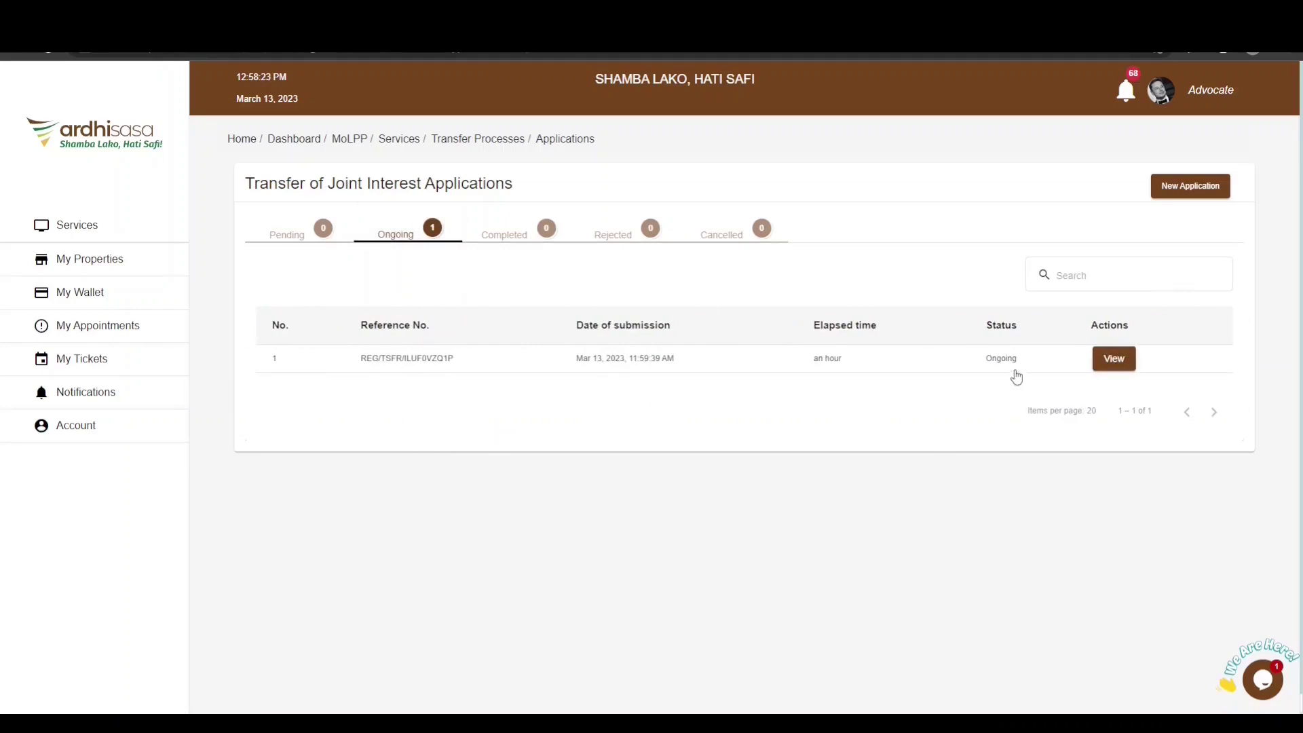
pyautogui.click(1113, 365)
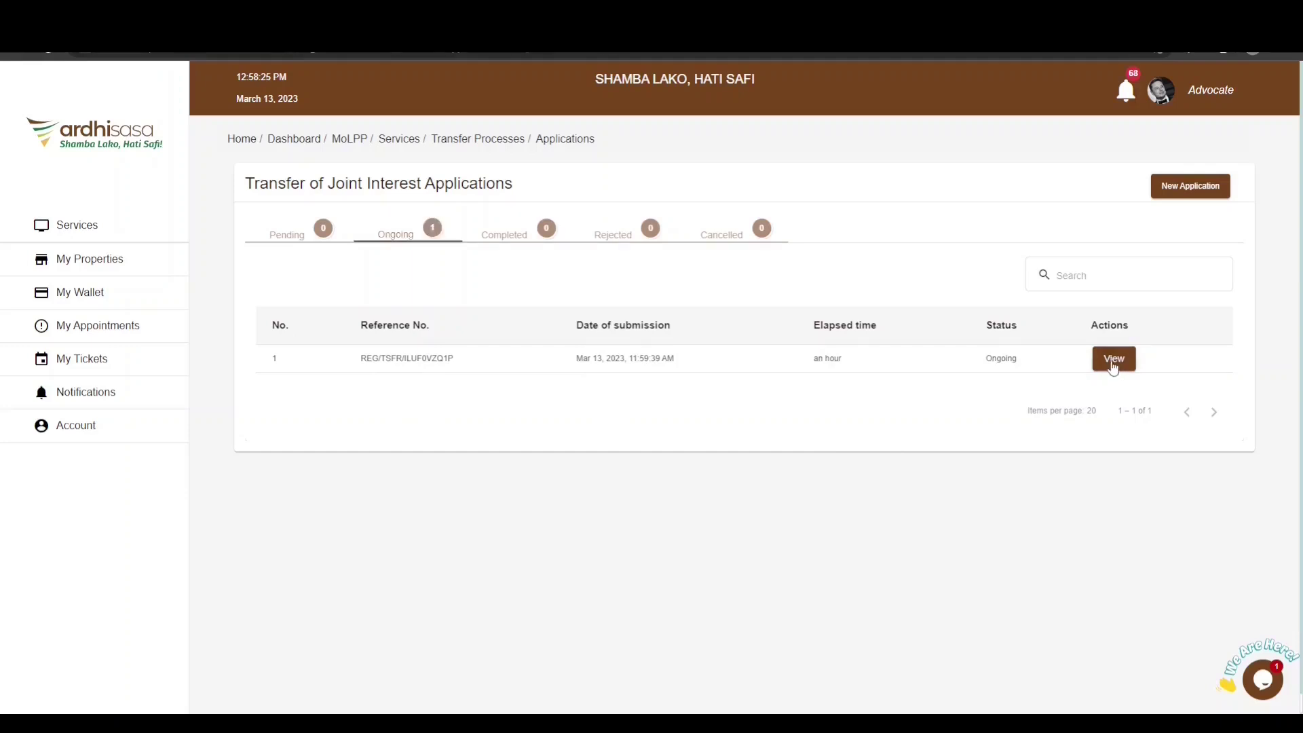